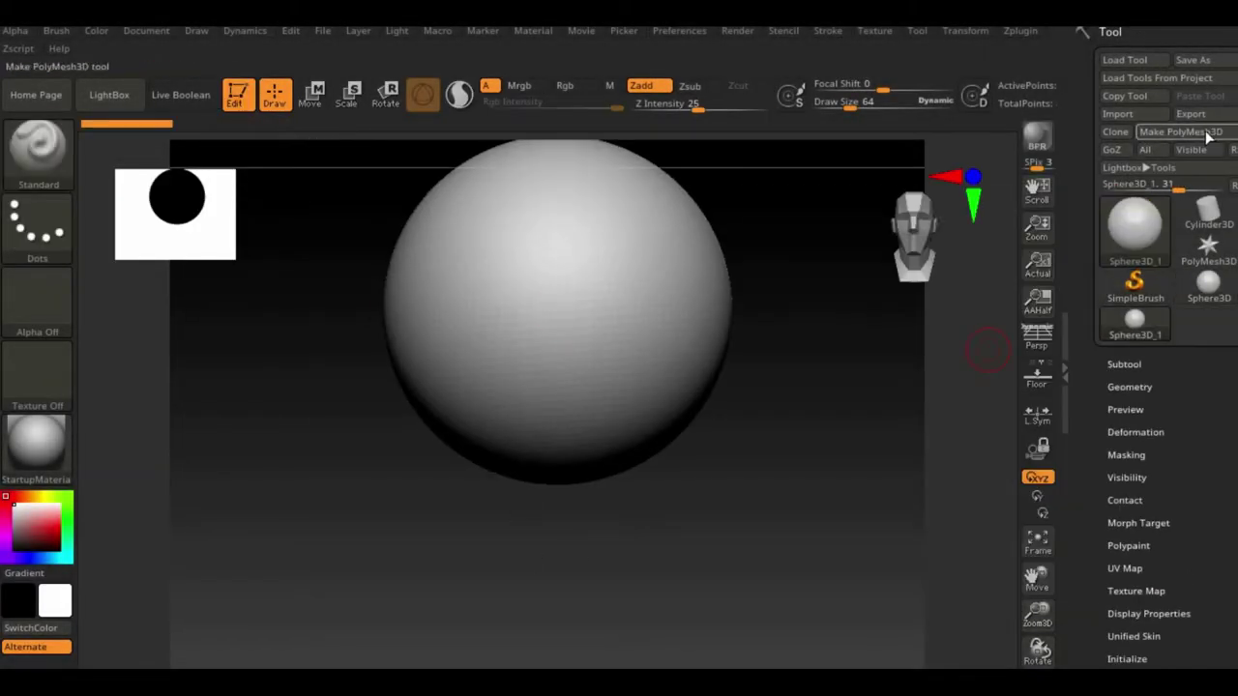
Convert the sphere to a polymesh and pull it into an egg shape with the Move brush.
left_click(1207, 133)
left_click(1129, 387)
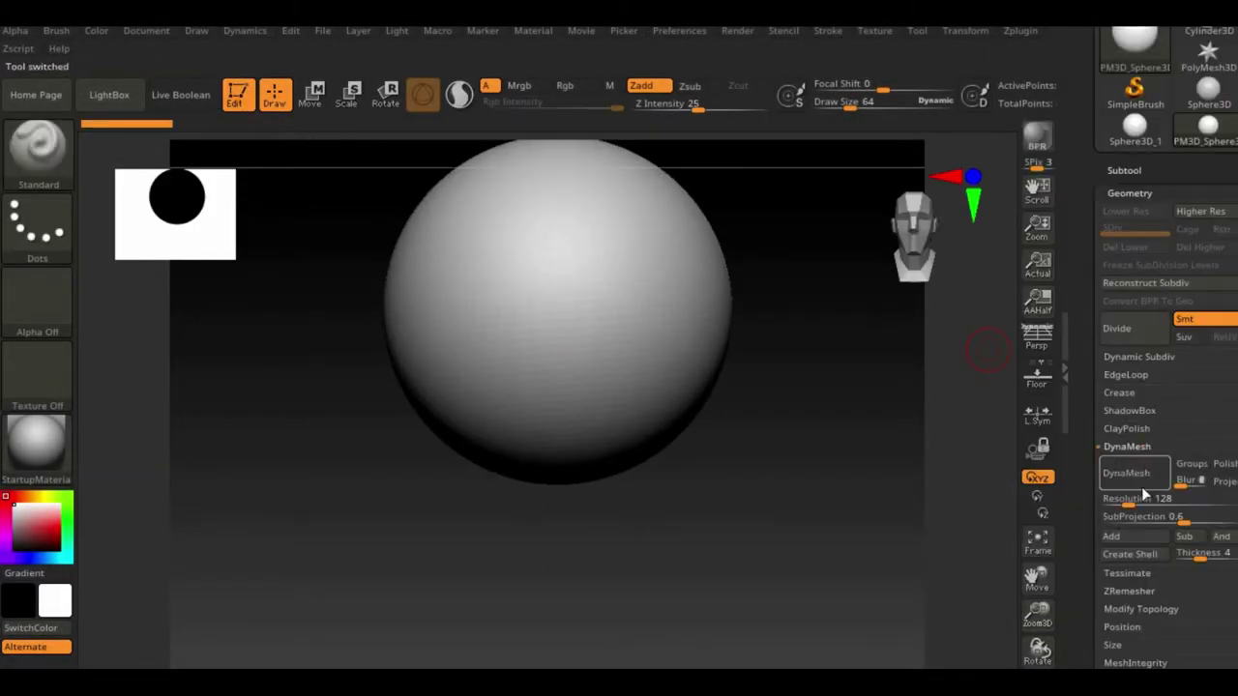
key("b")
key("m")
key("v")
mouse_move(580, 406)
left_mouse_down()
mouse_move(677, 441)
mouse_move(755, 436)
mouse_move(934, 503)
mouse_move(713, 415)
mouse_move(865, 542)
mouse_move(475, 437)
left_mouse_up()
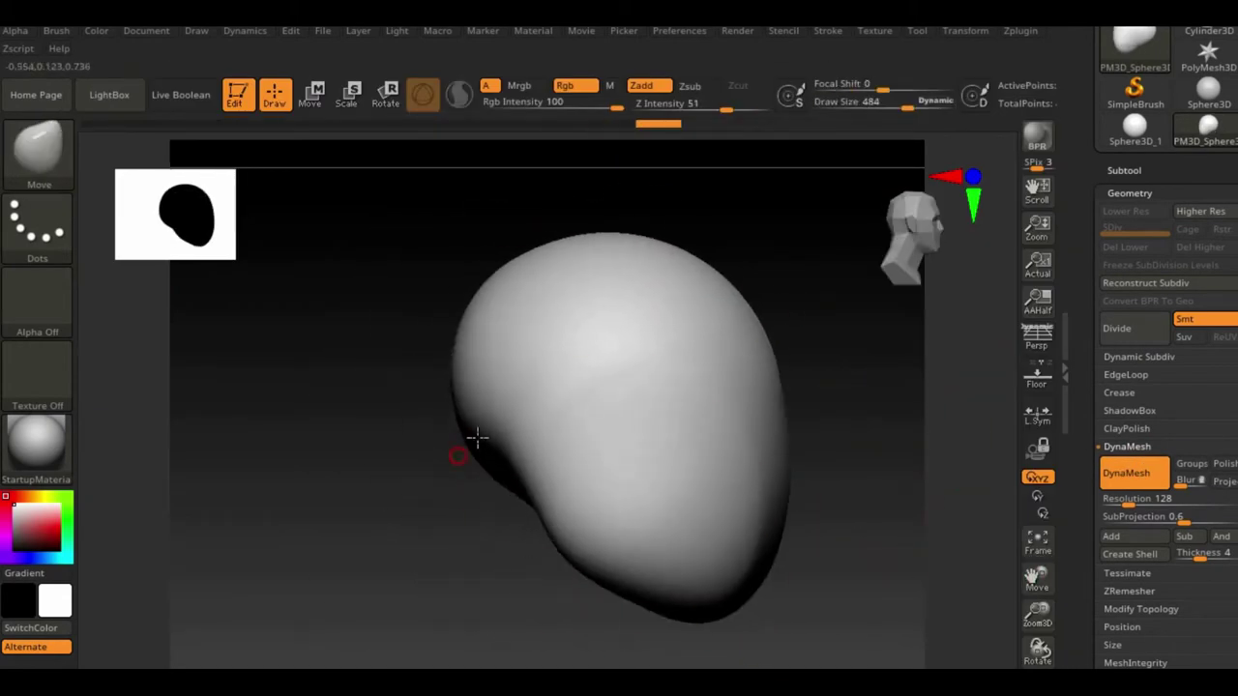
Mask and move part of the head, then build up puffy lips with ClayBuildup.
key("b")
left_click(400, 498)
mouse_move(409, 567)
left_mouse_down("ctrl")
mouse_move(829, 434)
mouse_move(377, 351)
mouse_move(829, 586)
left_mouse_up("ctrl")
key("w")
key("q")
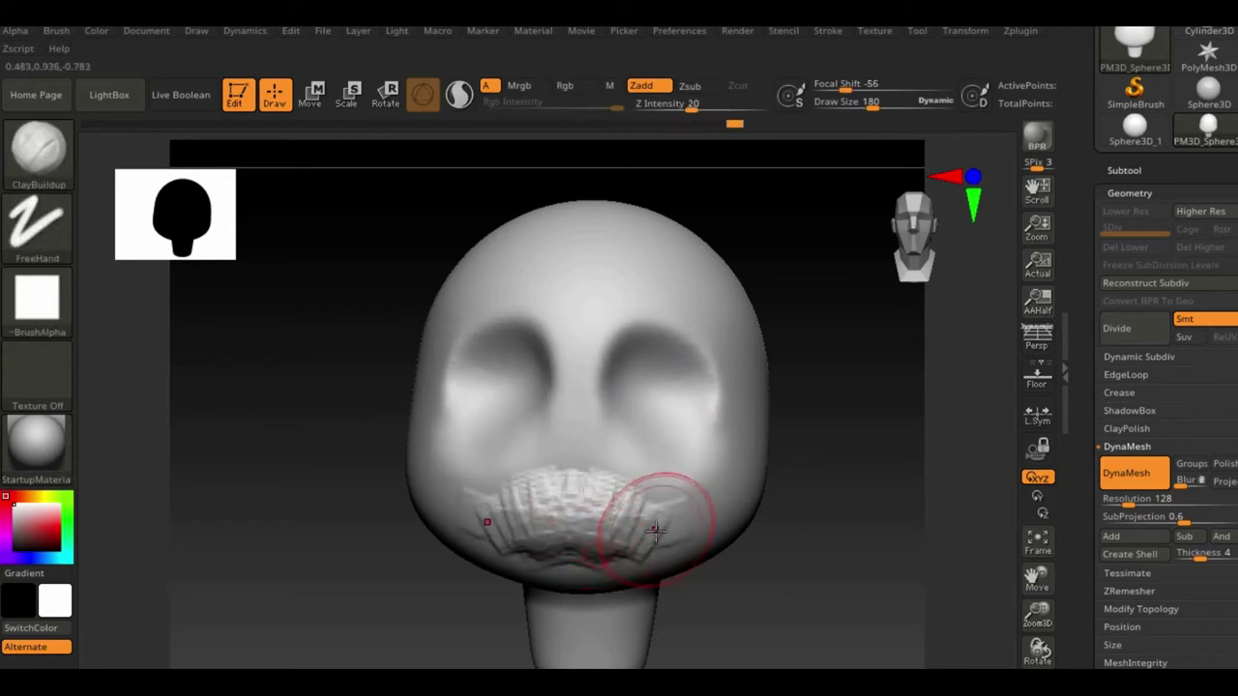
mouse_move(655, 529)
left_mouse_down()
mouse_move(810, 470)
mouse_move(710, 415)
mouse_move(544, 434)
mouse_move(544, 324)
mouse_move(395, 442)
mouse_move(829, 475)
mouse_move(677, 515)
mouse_move(783, 387)
left_mouse_up()
Carve creases with DamStandard and refine the head outline with Move from side and three-quarter views.
key("b")
key("d")
key("s")
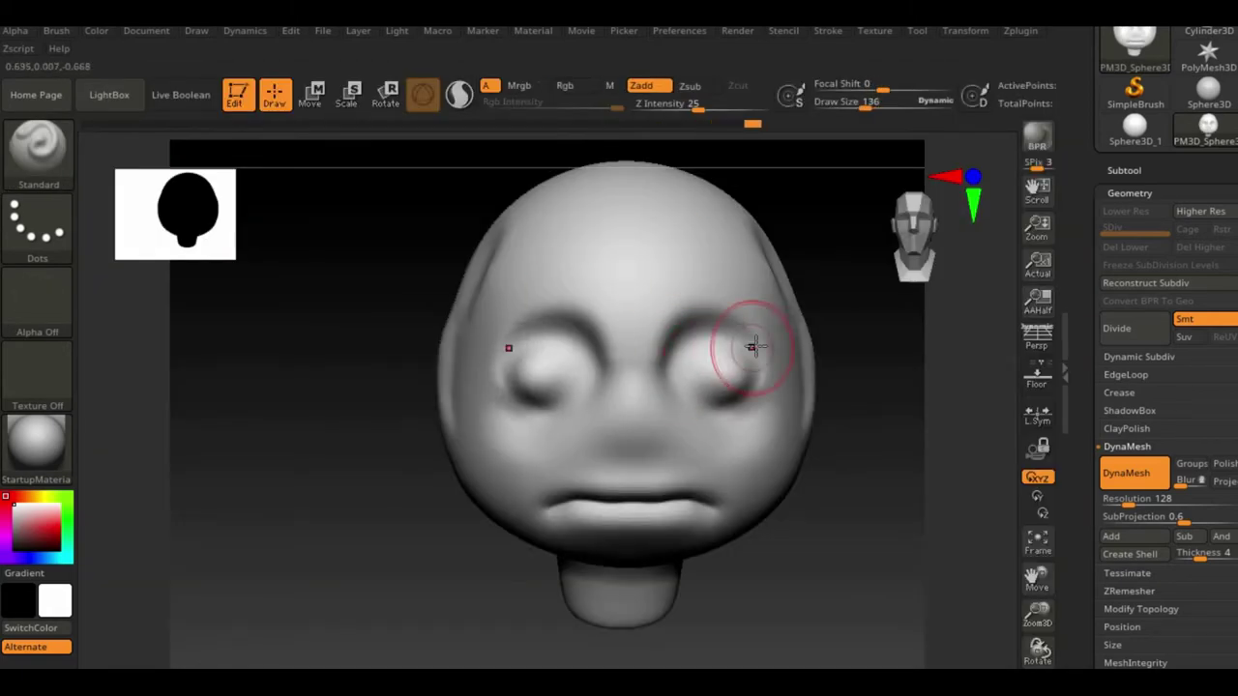
key("b")
key("m")
key("v")
left_click_drag(752, 347, 677, 329)
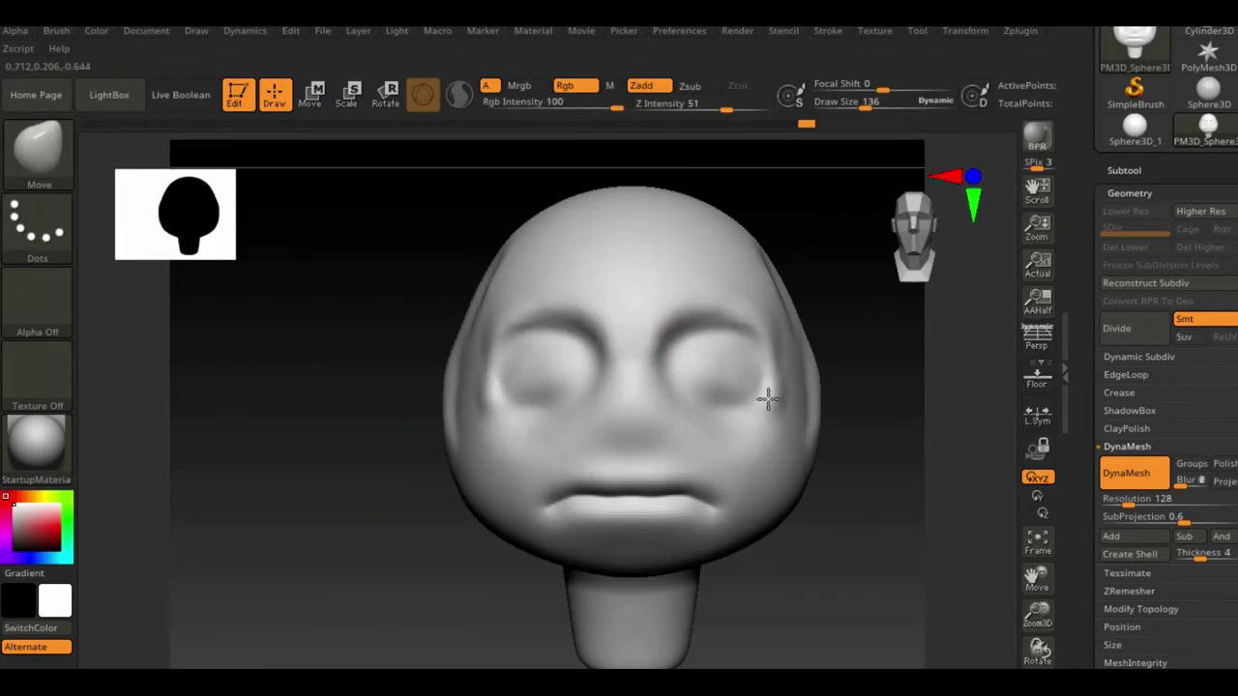
mouse_move(767, 398)
left_mouse_down()
mouse_move(686, 358)
mouse_move(667, 409)
mouse_move(618, 387)
left_mouse_up()
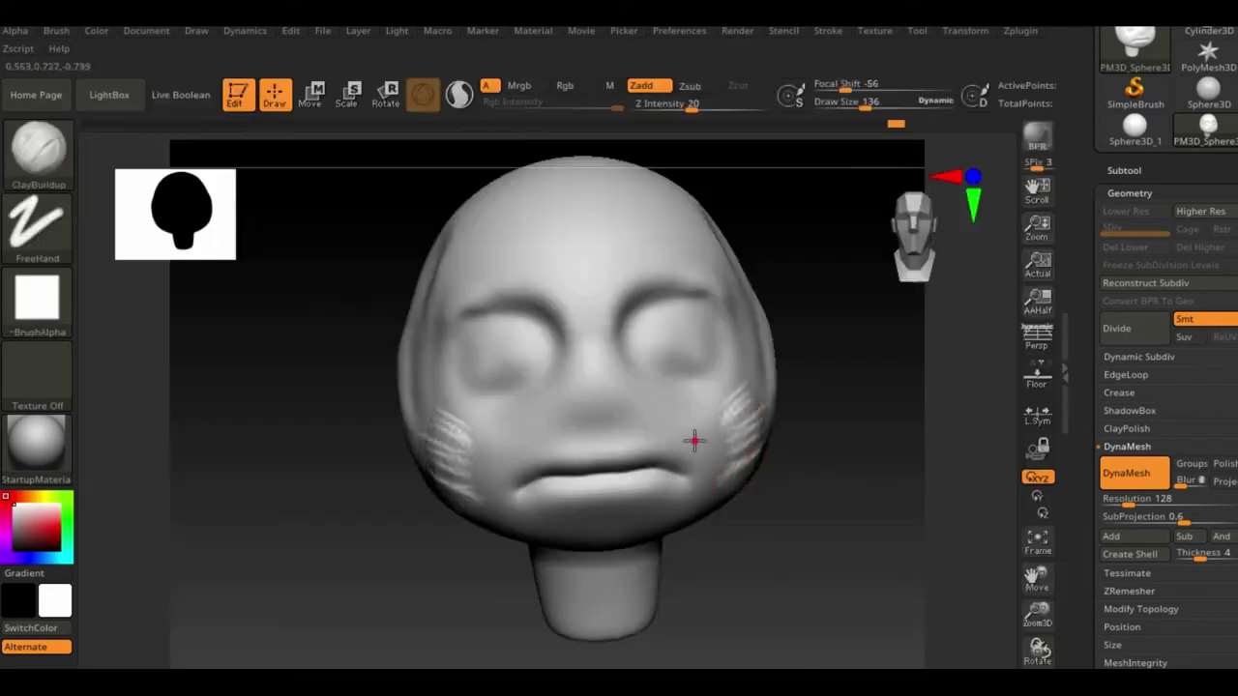
left_click_drag(748, 410, 644, 535)
left_click_drag(757, 498, 667, 483)
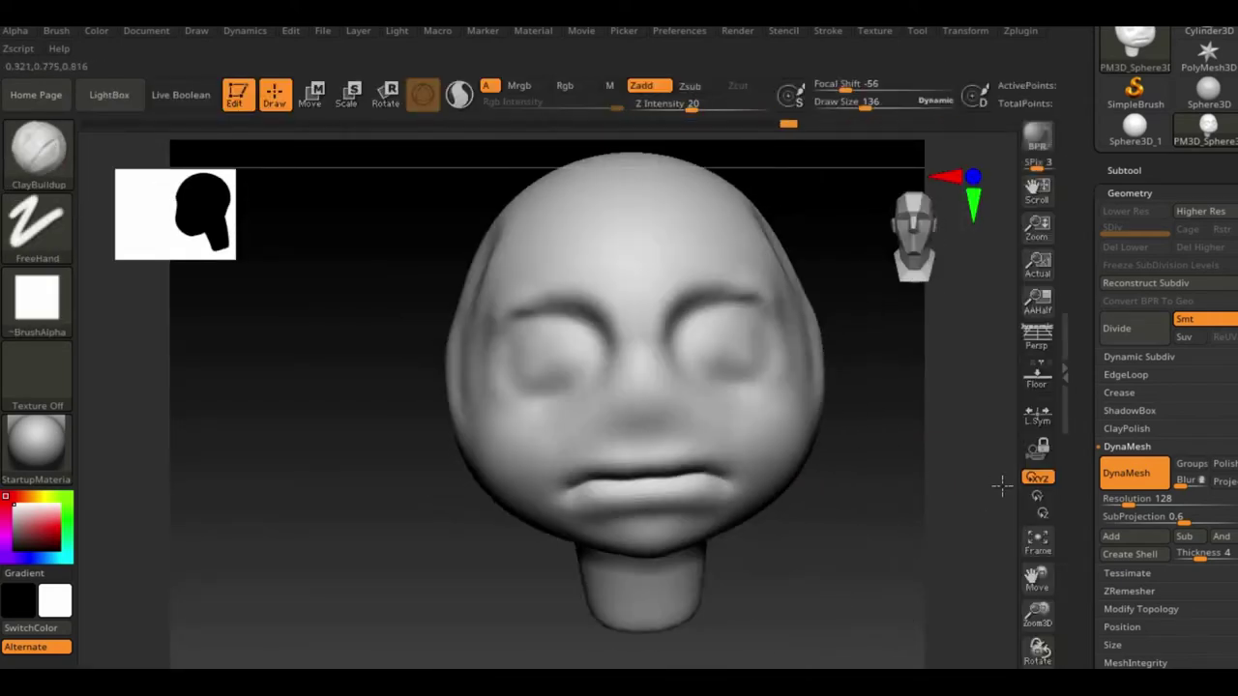
key("b")
key("c")
key("b")
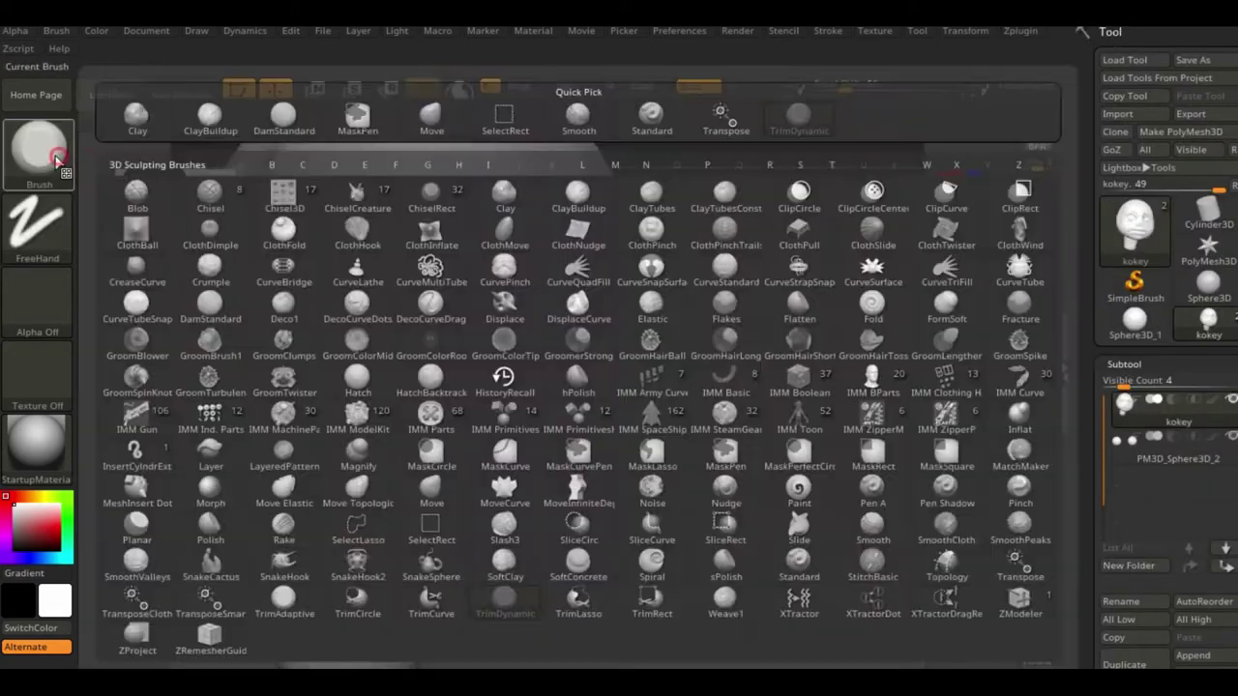
Pick a brush for carving fine lines around the eyeballs.
left_click(210, 306)
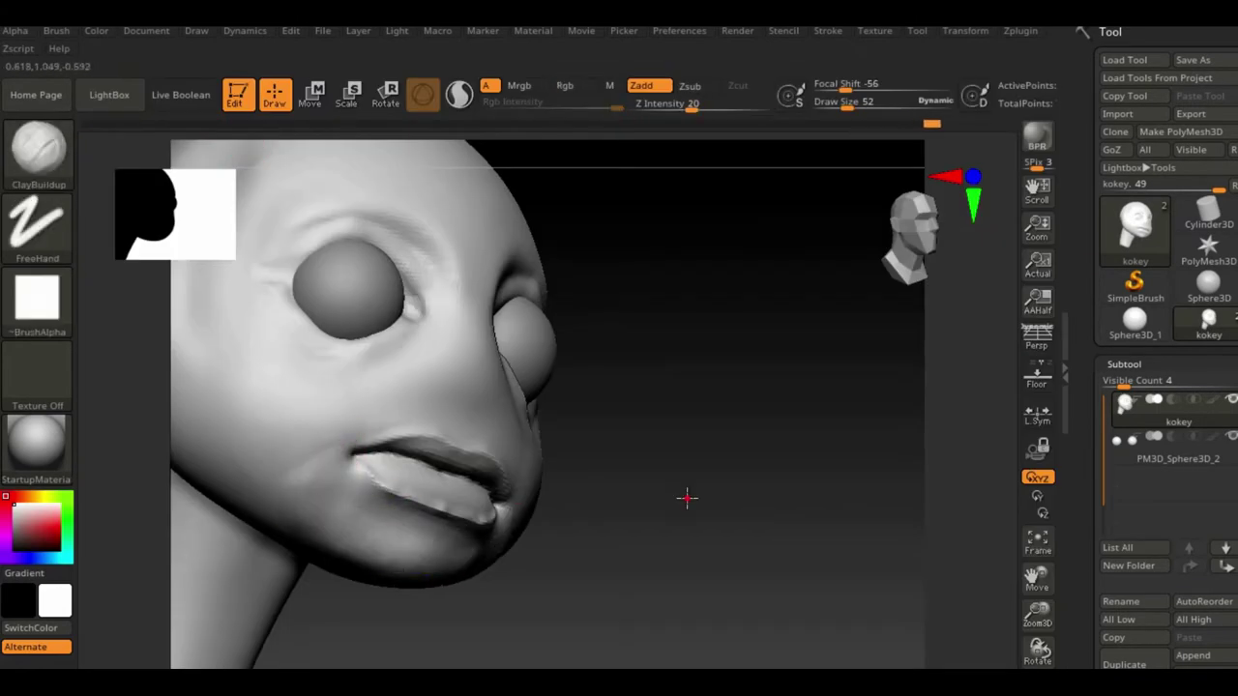
Carve eyelid creases around both eyes with DamStandard.
left_click_drag(687, 498, 564, 507)
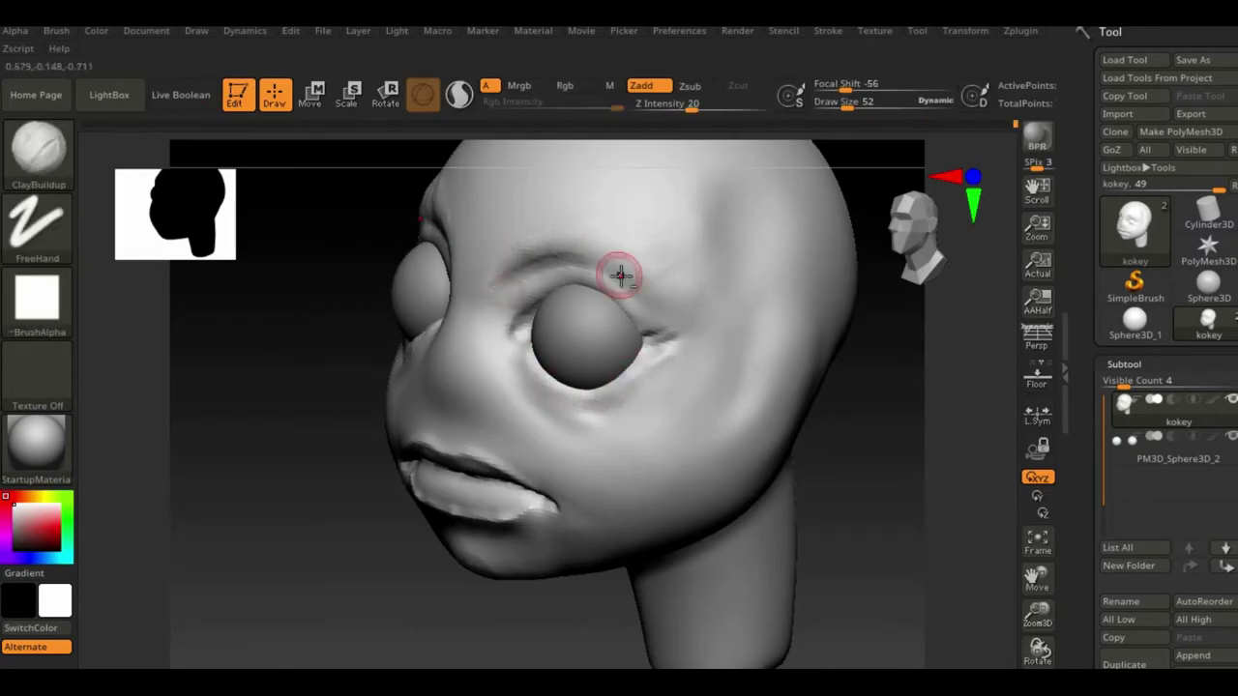
mouse_move(682, 311)
left_mouse_down()
mouse_move(821, 451)
mouse_move(749, 525)
left_mouse_up()
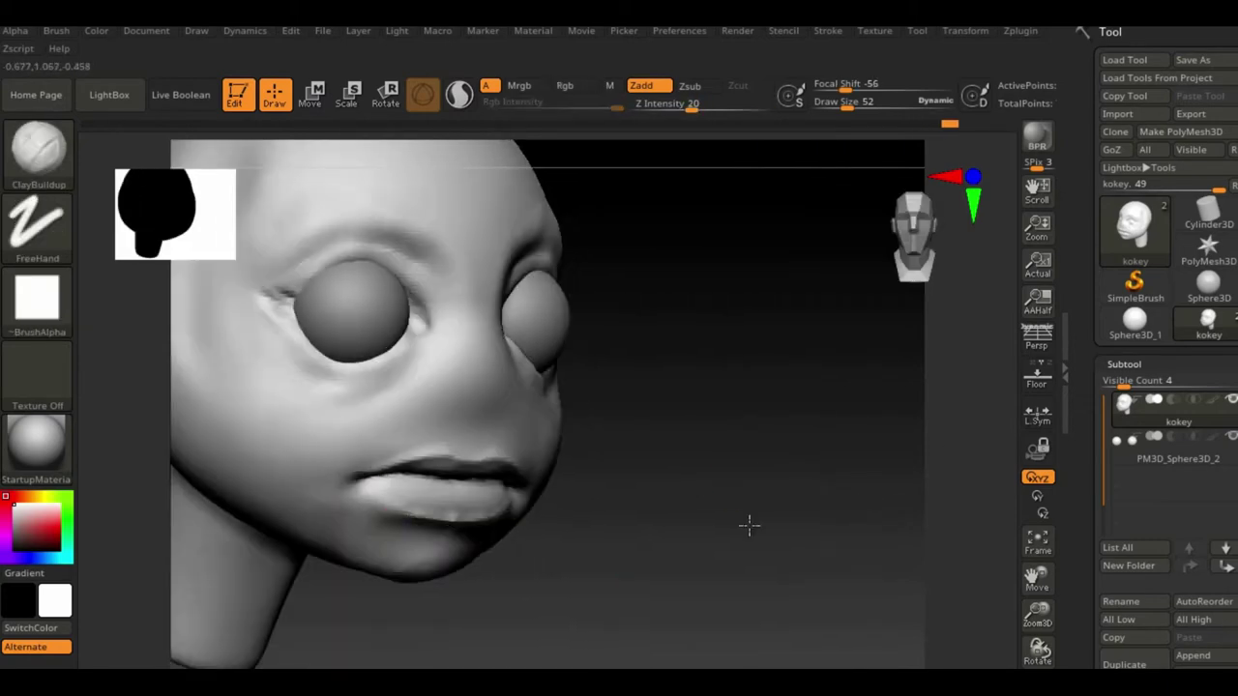
mouse_move(345, 498)
left_mouse_down()
mouse_move(572, 517)
mouse_move(925, 492)
mouse_move(757, 419)
left_mouse_up()
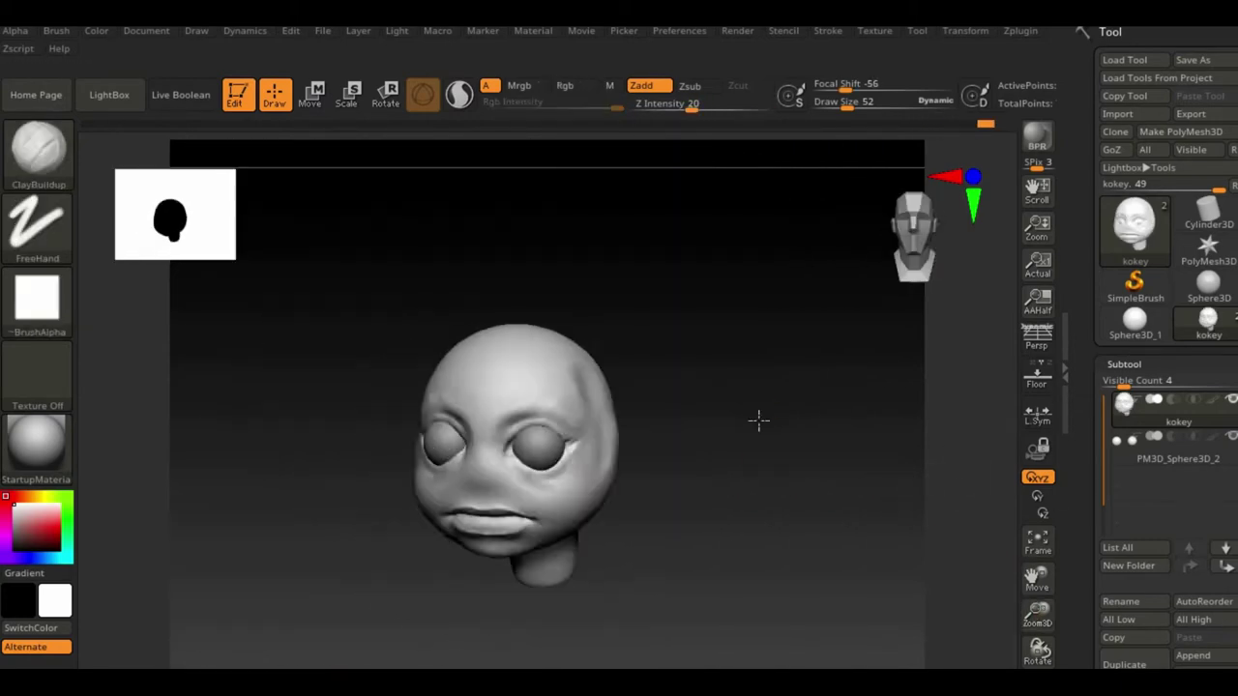
mouse_move(543, 416)
left_mouse_down()
mouse_move(483, 455)
mouse_move(588, 475)
mouse_move(456, 473)
mouse_move(821, 487)
left_mouse_up()
key("b")
key("d")
key("s")
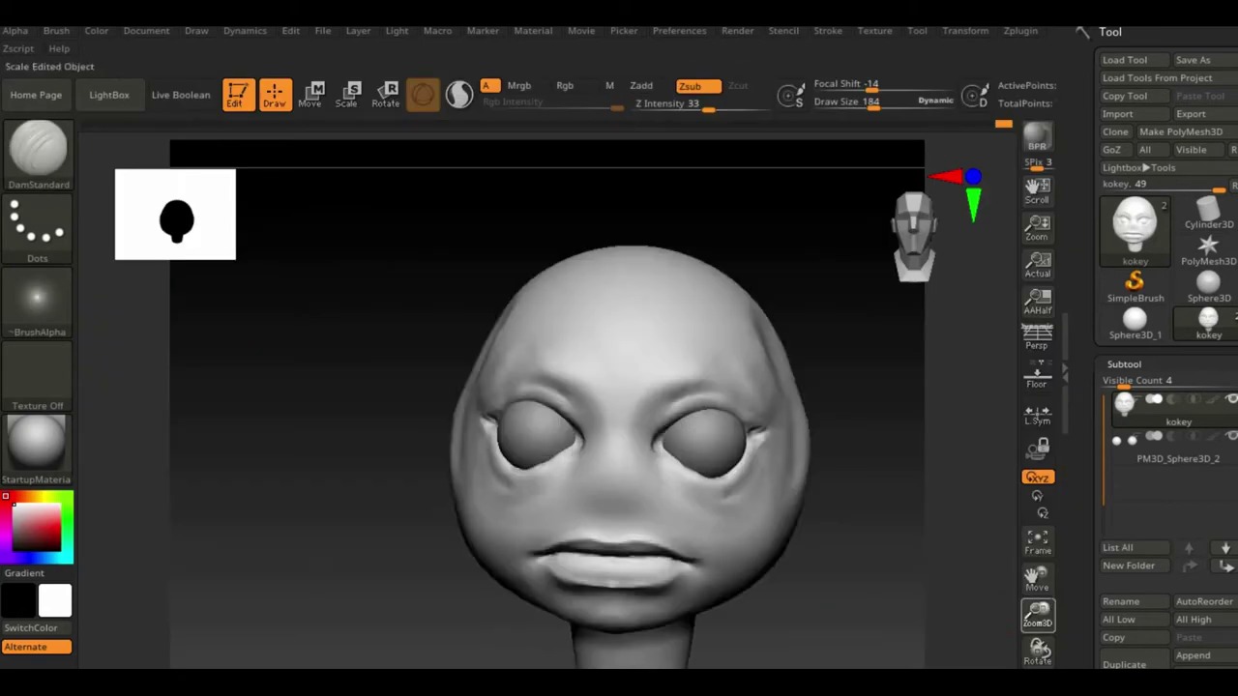
left_click_drag(903, 486, 520, 370, "alt")
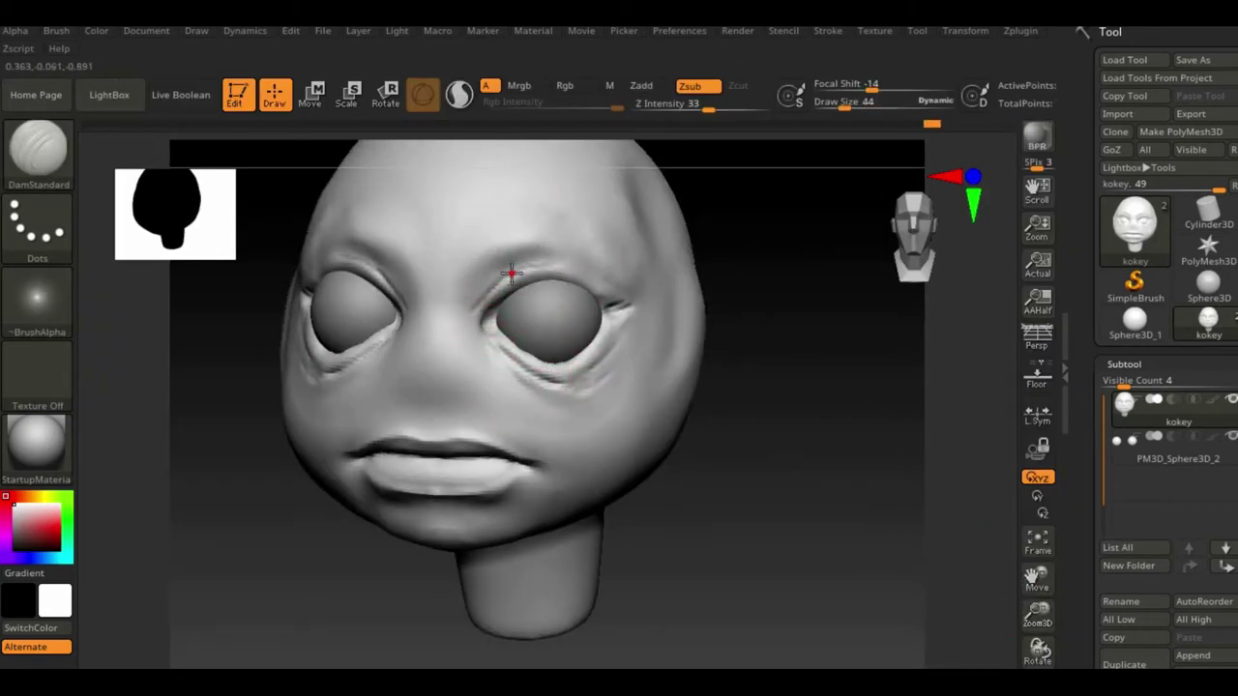
Build up clay around the eyelids and chin, then reshape the neck with Move.
mouse_move(804, 416)
left_mouse_down()
mouse_move(972, 567)
mouse_move(774, 499)
mouse_move(142, 212)
left_mouse_up()
key("b")
key("c")
key("b")
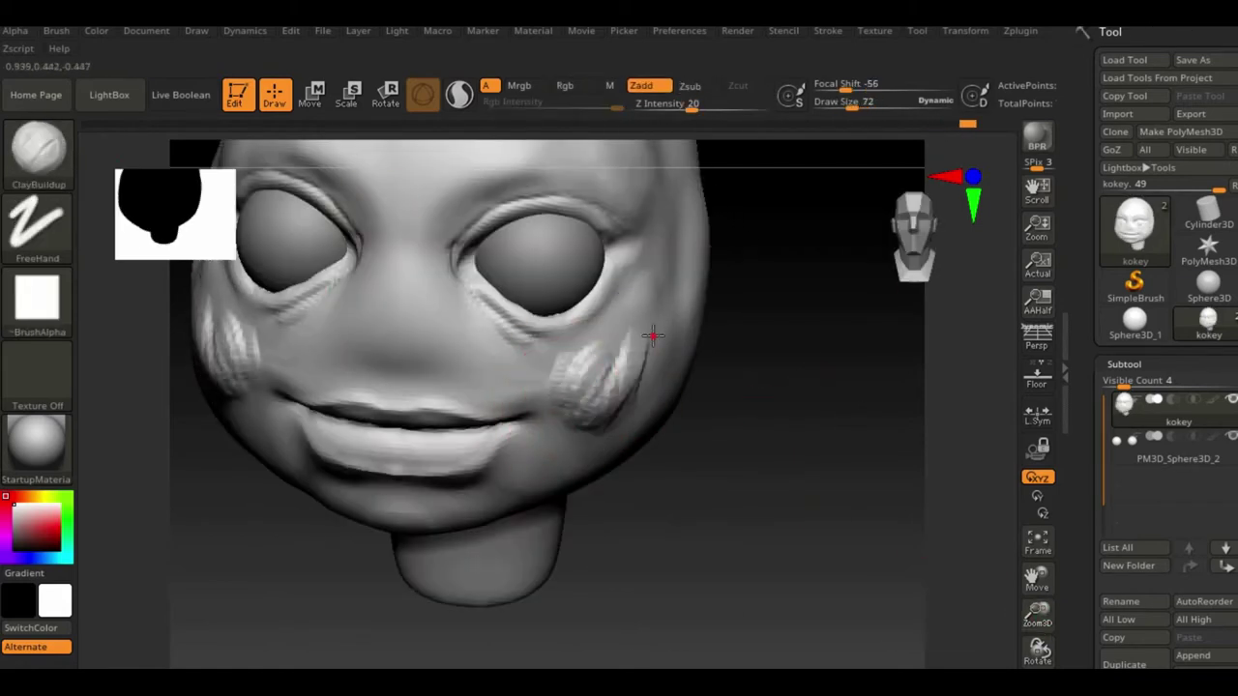
left_click_drag(661, 383, 451, 502)
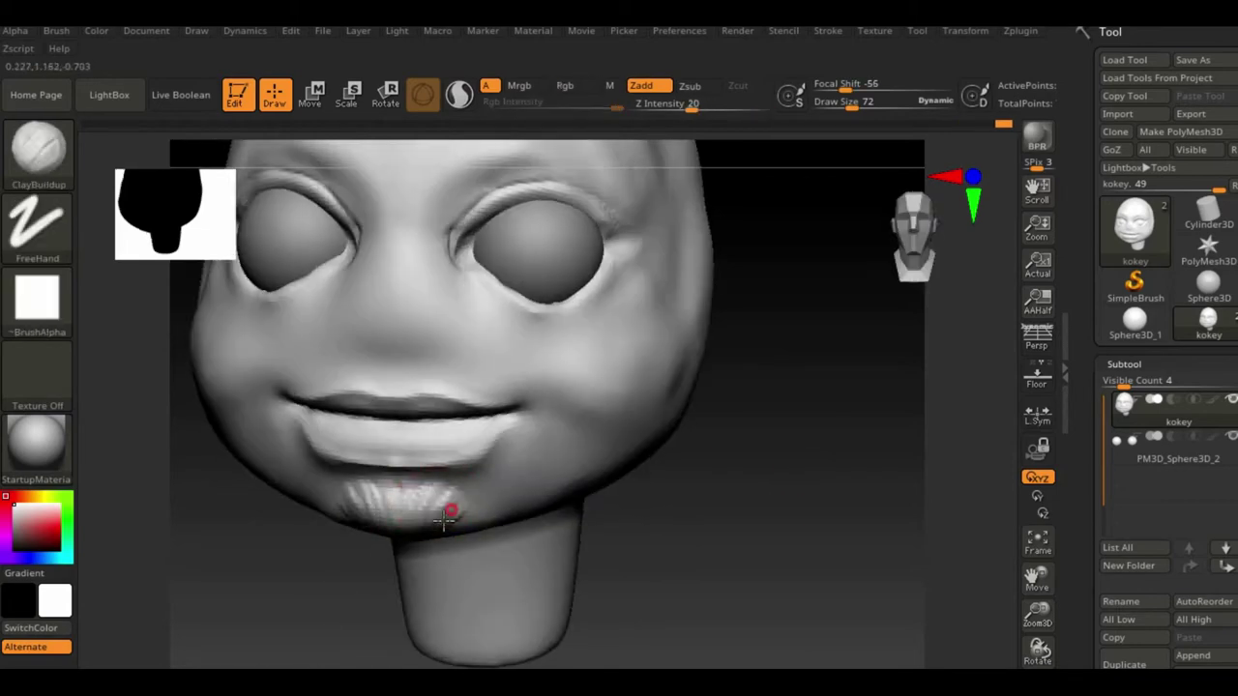
mouse_move(843, 461)
left_mouse_down()
mouse_move(548, 174)
mouse_move(506, 207)
mouse_move(891, 363)
mouse_move(727, 420)
left_mouse_up()
key("b")
key("m")
key("v")
left_click_drag(670, 386, 637, 444)
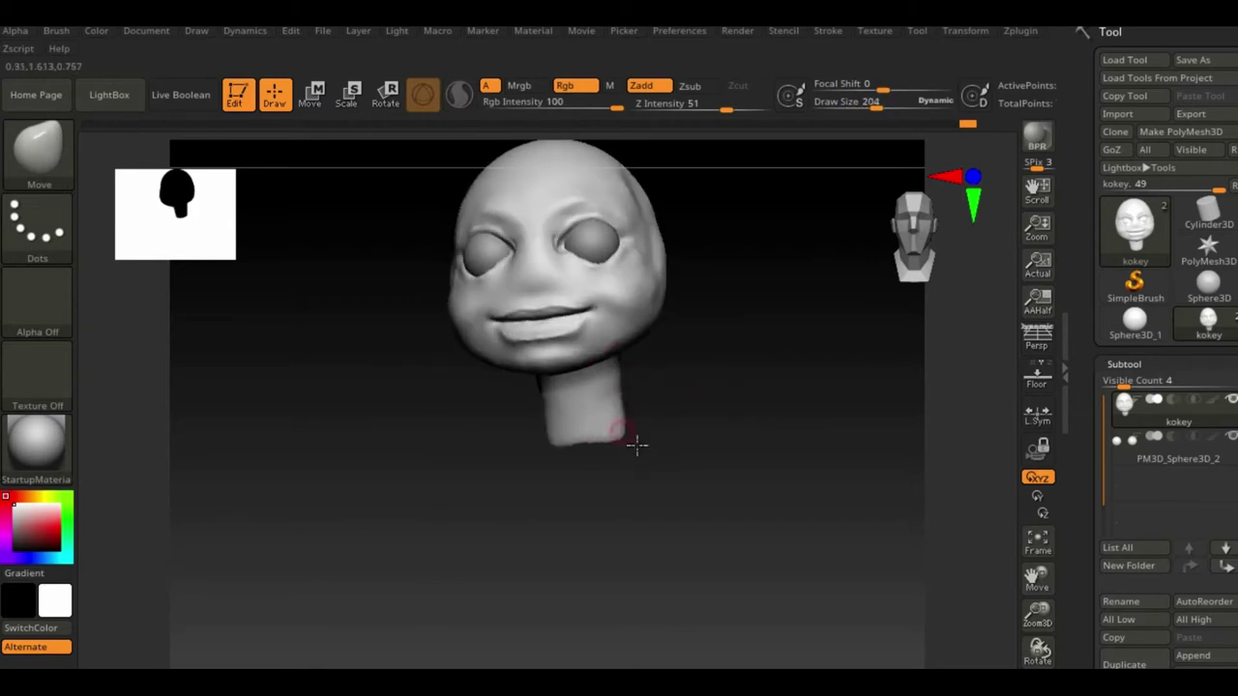
mouse_move(595, 391)
left_mouse_down()
mouse_move(646, 346)
mouse_move(745, 396)
mouse_move(804, 381)
mouse_move(809, 359)
mouse_move(716, 300)
left_mouse_up()
Smooth the cheek surface and pull the head and neck shapes with the Move brush.
key("b")
key("c")
key("b")
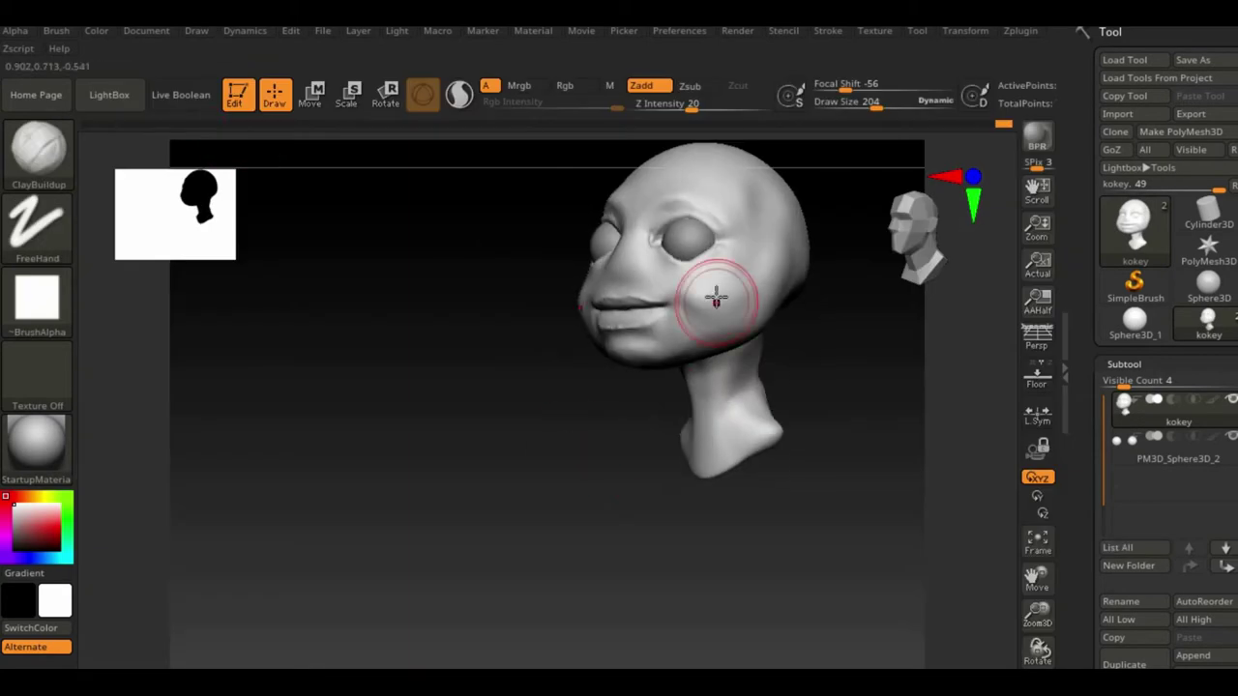
mouse_move(721, 406)
left_mouse_down("shift")
mouse_move(684, 410)
mouse_move(973, 429)
mouse_move(878, 422)
mouse_move(446, 497)
left_mouse_up("shift")
key("b")
key("m")
key("v")
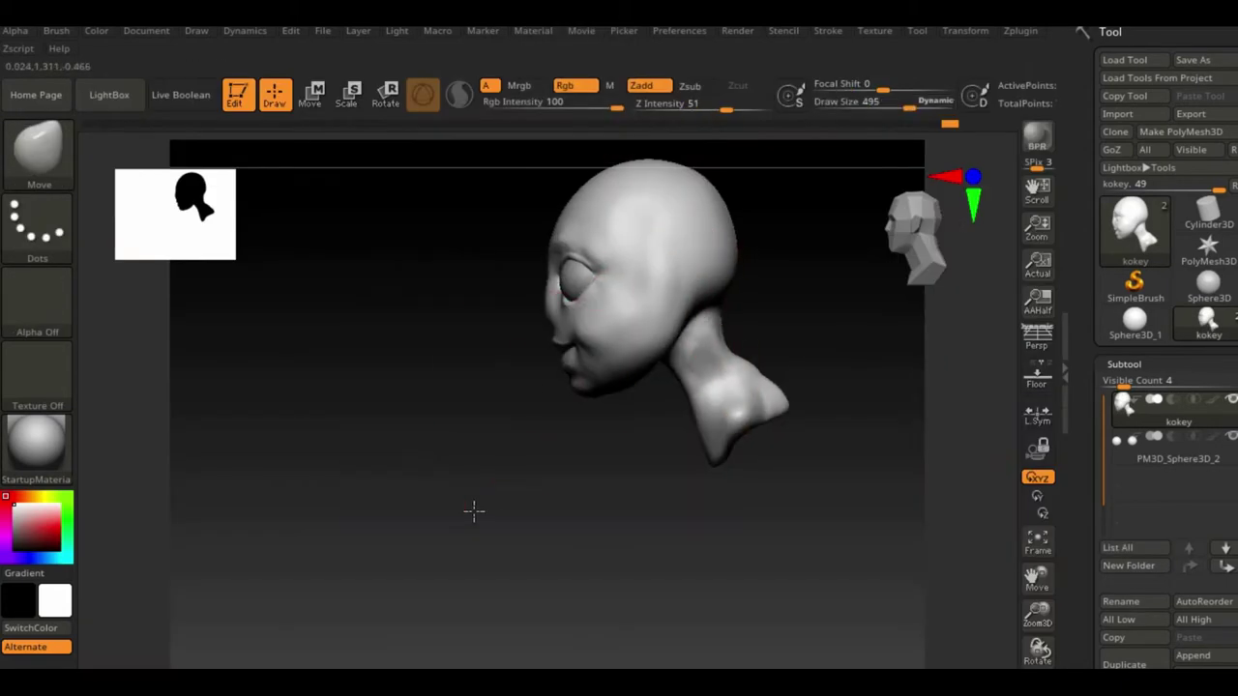
mouse_move(548, 348)
left_mouse_down()
mouse_move(713, 420)
mouse_move(757, 389)
mouse_move(829, 403)
left_mouse_up()
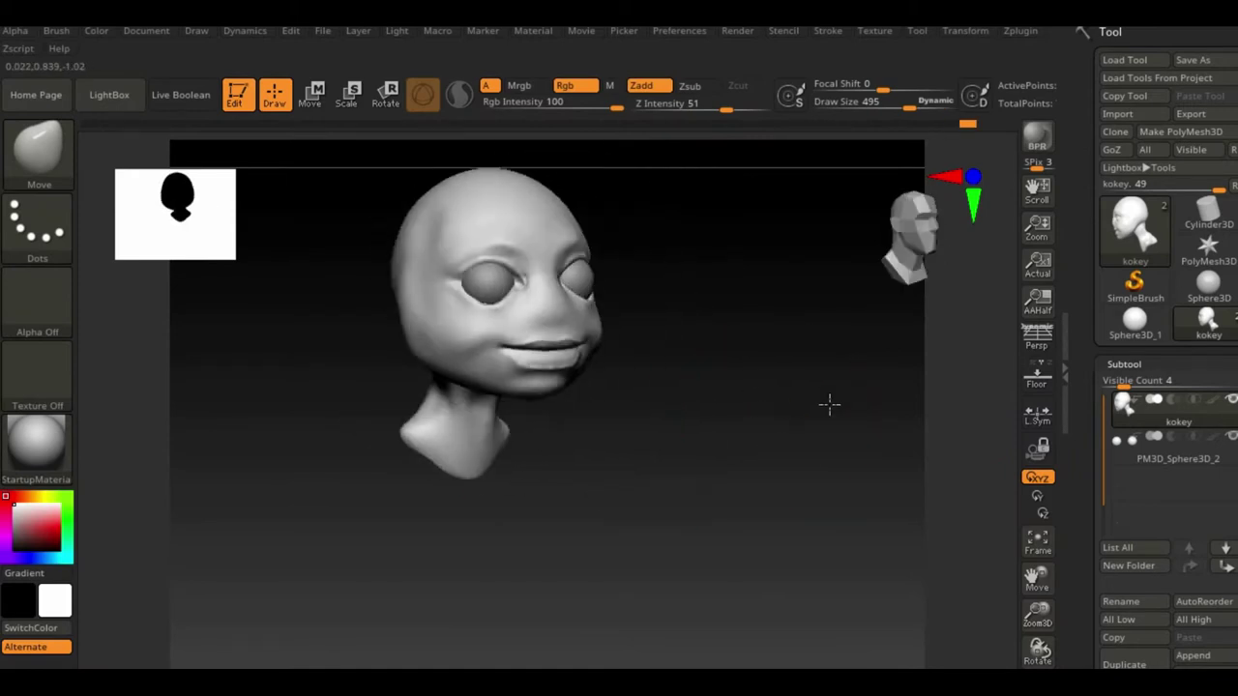
left_click_drag(1084, 540, 1084, 374)
Append a sphere subtool, place it below the head and pull it into a torso.
left_click(1193, 452)
left_click(525, 456)
key("w")
left_click_drag(735, 406, 619, 416)
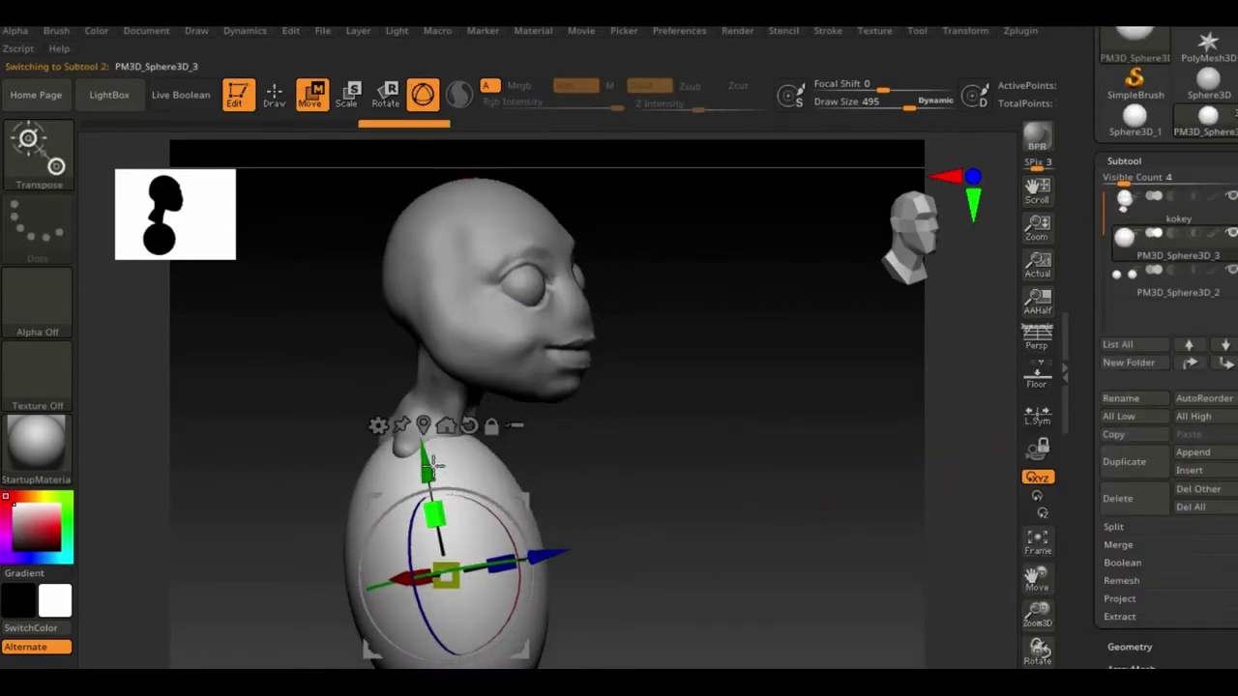
left_click(276, 94)
mouse_move(528, 436)
left_mouse_down()
mouse_move(581, 414)
mouse_move(650, 422)
mouse_move(580, 406)
mouse_move(497, 332)
mouse_move(581, 354)
mouse_move(608, 512)
left_mouse_up()
mouse_move(568, 615)
left_mouse_down()
mouse_move(580, 450)
mouse_move(610, 575)
mouse_move(886, 522)
left_mouse_up()
Save the character and choose a ZSphere from the tool library.
left_click(1190, 60)
left_click(828, 577)
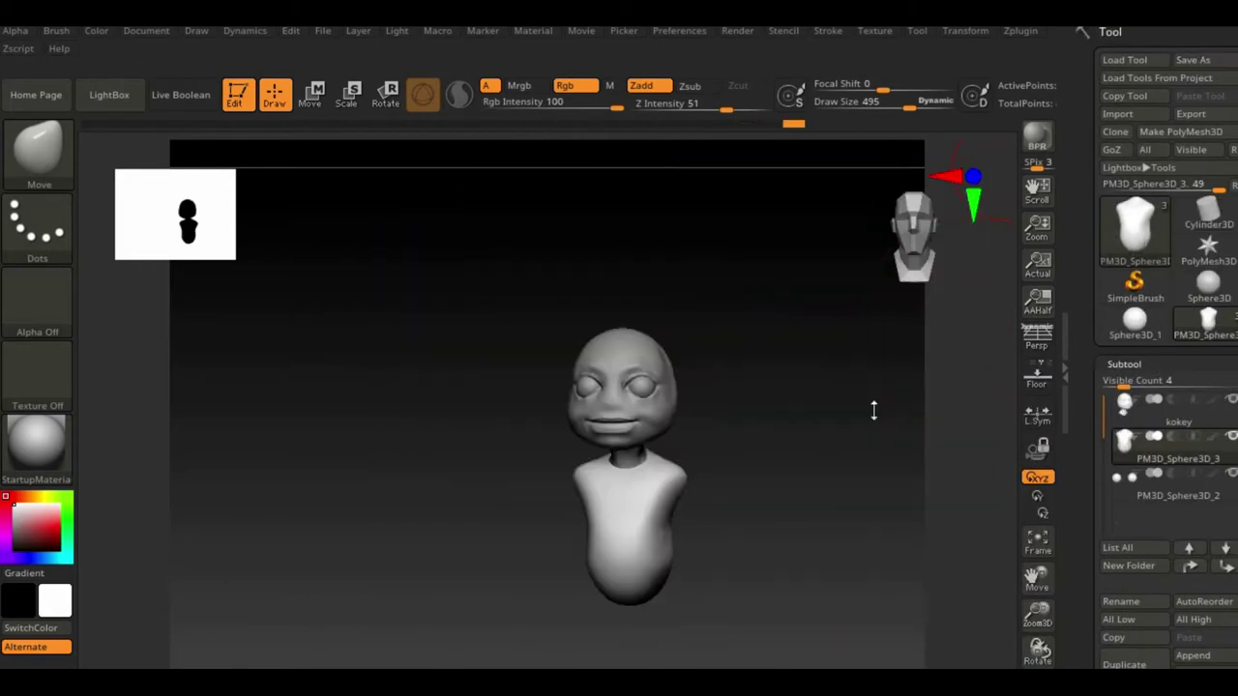
left_click(1139, 232)
left_click(893, 351)
left_click_drag(646, 414, 675, 485)
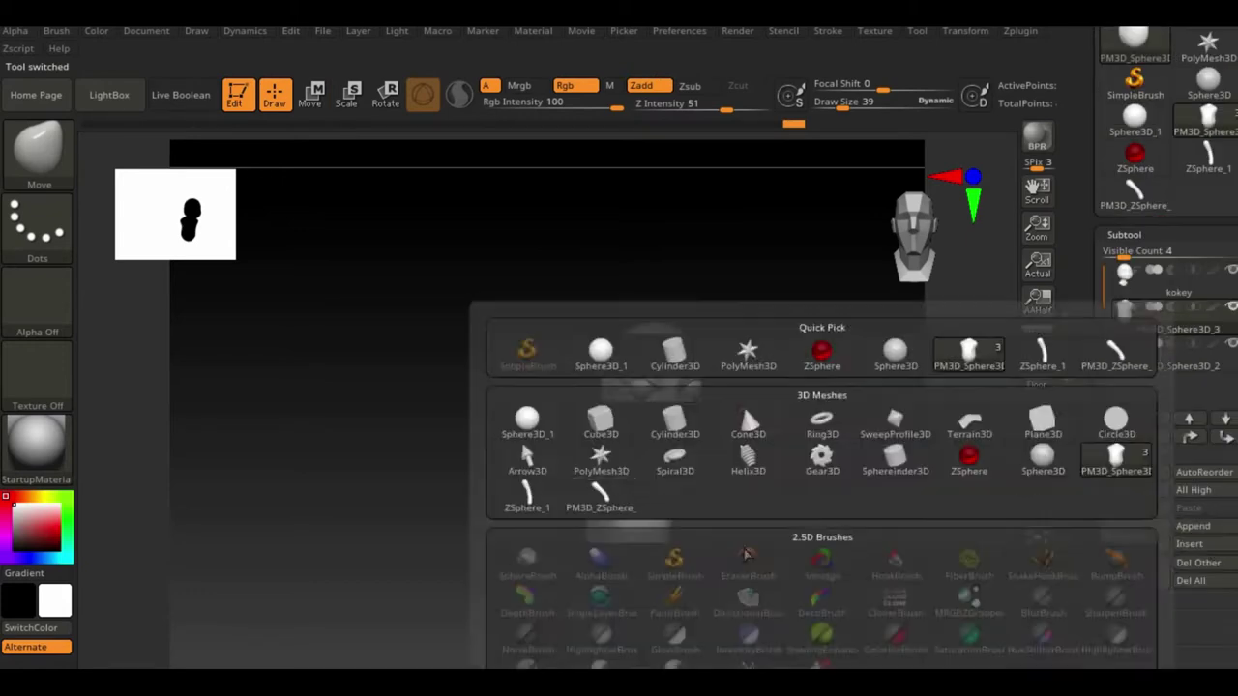
Swing the ZSphere arm into position at the shoulder with the Transpose Move gizmo.
mouse_move(764, 503)
left_mouse_down()
mouse_move(774, 493)
mouse_move(745, 484)
mouse_move(584, 469)
left_mouse_up()
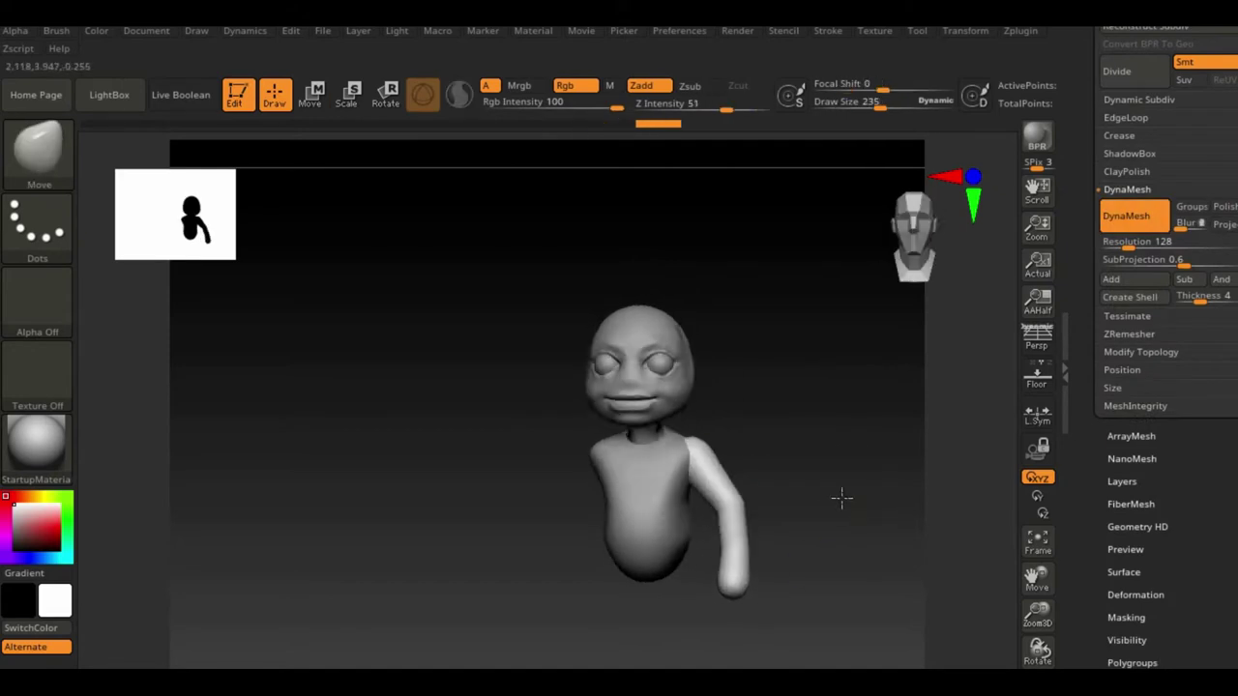
mouse_move(842, 498)
left_mouse_down("alt")
mouse_move(770, 553)
mouse_move(758, 460)
mouse_move(760, 553)
mouse_move(752, 393)
mouse_move(836, 337)
mouse_move(702, 434)
left_mouse_up("alt")
key("w")
mouse_move(920, 496)
left_mouse_down()
mouse_move(934, 577)
mouse_move(793, 541)
left_mouse_up()
mouse_move(844, 300)
left_mouse_down()
mouse_move(638, 570)
mouse_move(809, 417)
mouse_move(782, 337)
mouse_move(677, 280)
mouse_move(691, 367)
mouse_move(661, 508)
left_mouse_up()
mouse_move(1033, 590)
left_mouse_down()
mouse_move(782, 514)
mouse_move(917, 539)
mouse_move(782, 544)
mouse_move(565, 428)
mouse_move(759, 427)
mouse_move(580, 372)
left_mouse_up()
key("q")
Mirror the arm to the opposite side with SubTool Master and pick ZSphere for the leg.
key("w")
mouse_move(619, 313)
left_mouse_down()
mouse_move(735, 320)
mouse_move(619, 319)
left_mouse_up()
left_click(1147, 373)
left_click(1148, 413)
mouse_move(802, 403)
left_mouse_down()
mouse_move(809, 475)
mouse_move(784, 249)
mouse_move(510, 476)
mouse_move(519, 435)
mouse_move(652, 390)
mouse_move(381, 550)
left_mouse_up()
key("q")
left_click(509, 476, "alt")
mouse_move(454, 490)
left_mouse_down()
mouse_move(521, 482)
mouse_move(567, 406)
mouse_move(788, 399)
left_mouse_up()
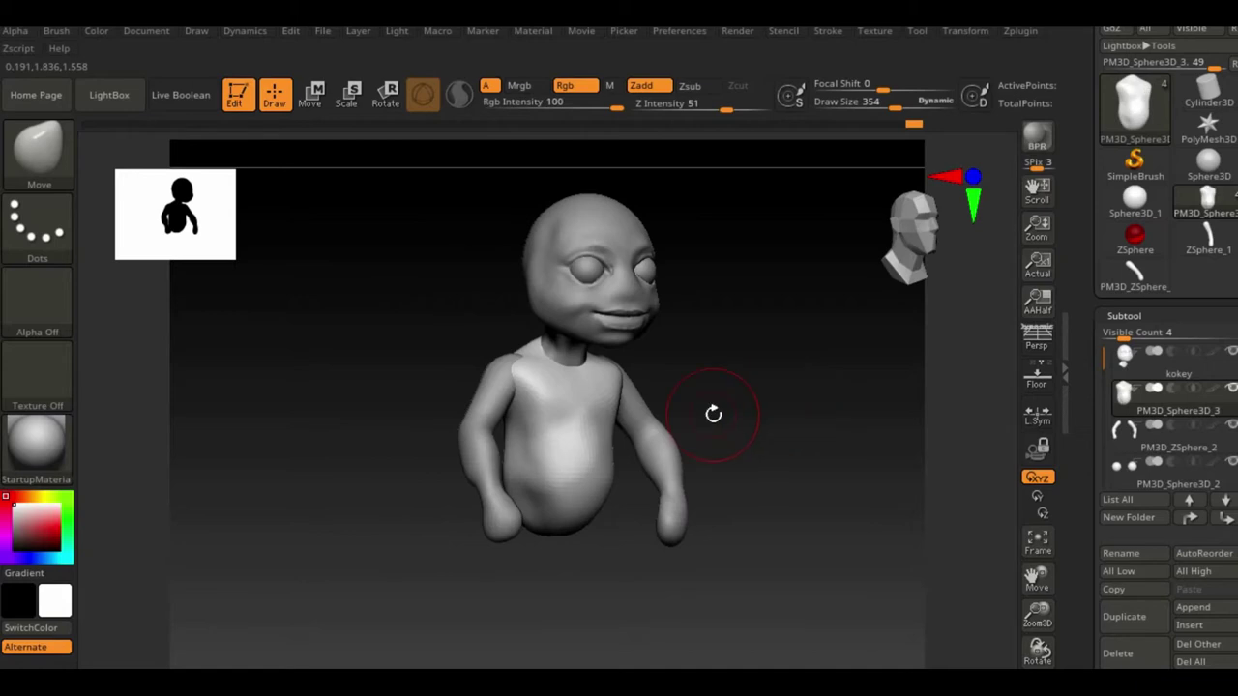
left_click(1134, 237)
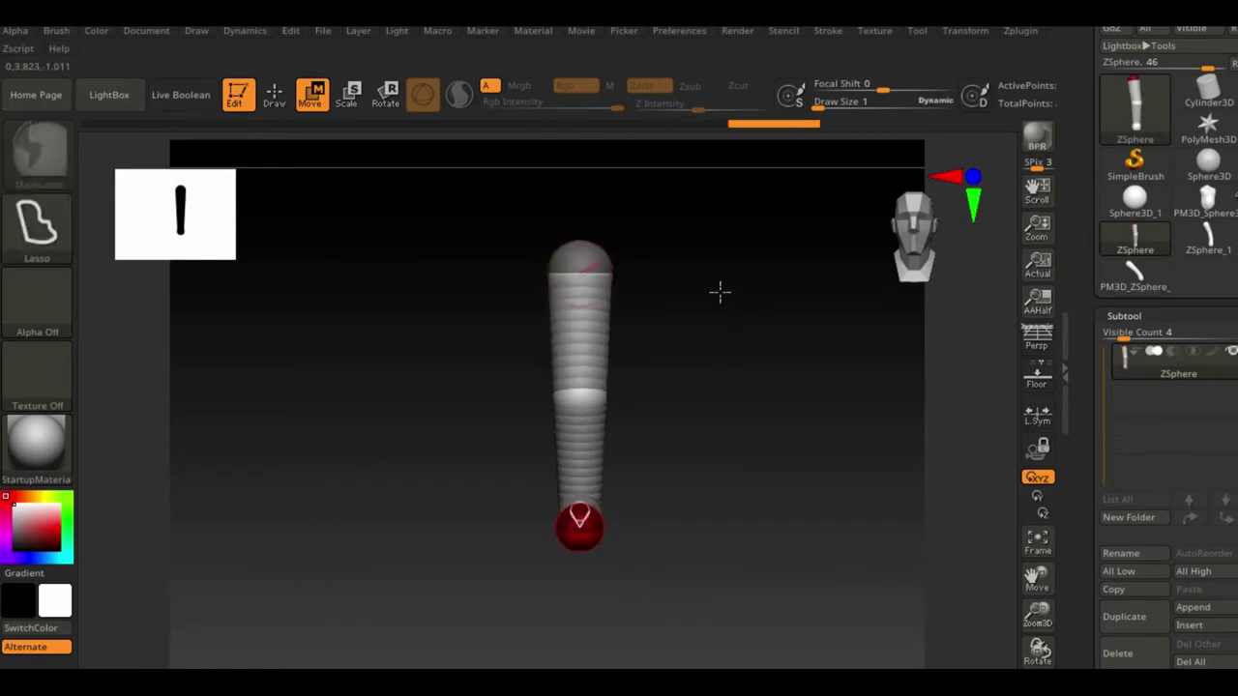
Select the leg subtool and pull its lower end forward into a foot.
left_click(1134, 280)
left_click(699, 426, "alt")
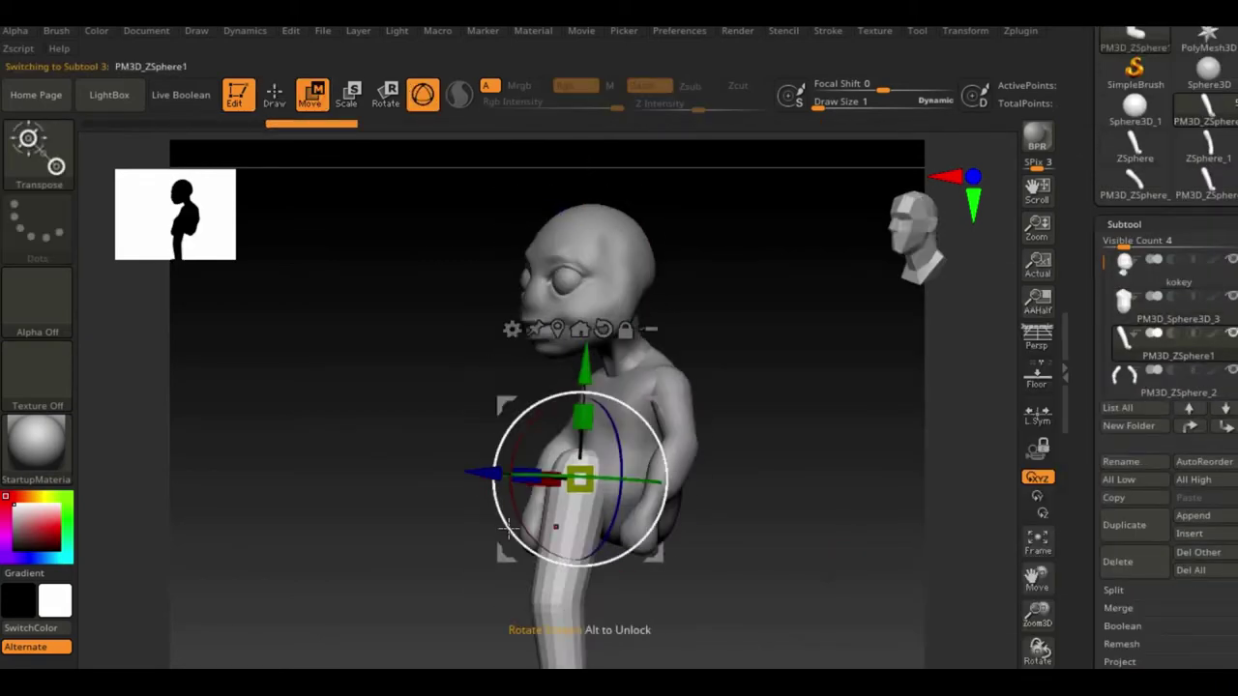
mouse_move(733, 422)
left_mouse_down()
mouse_move(650, 469)
mouse_move(878, 539)
left_mouse_up()
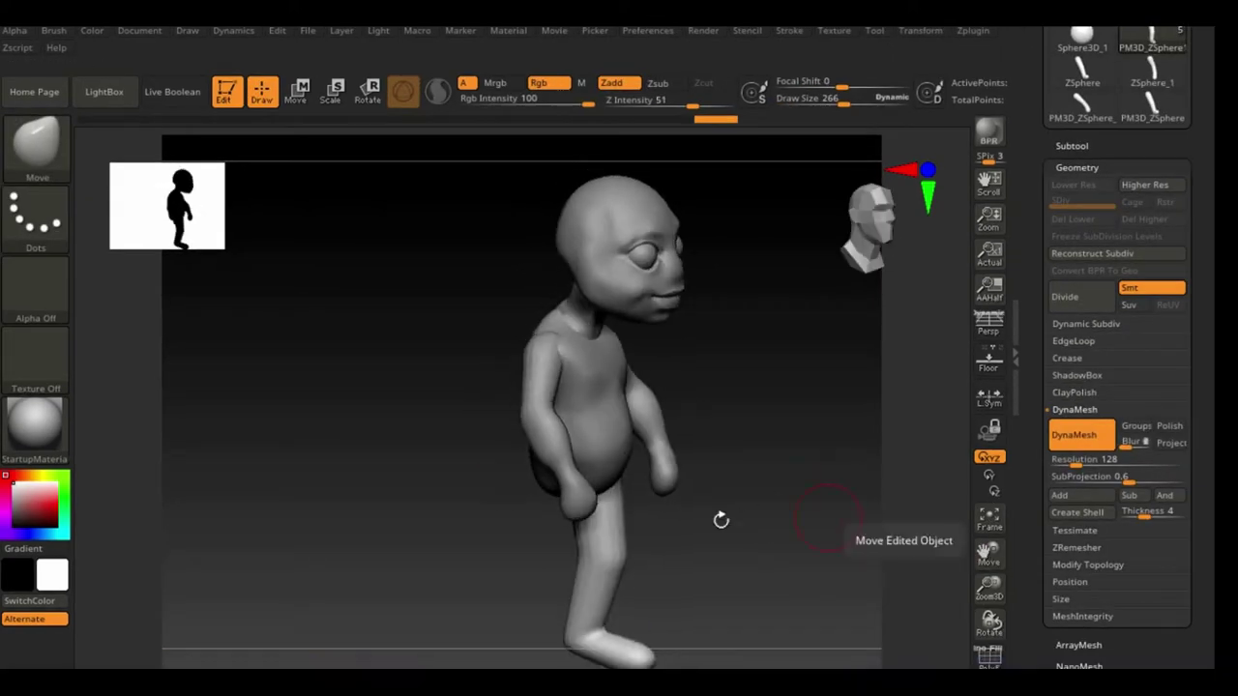
mouse_move(556, 652)
left_mouse_down()
mouse_move(594, 588)
mouse_move(494, 354)
left_mouse_up()
key("w")
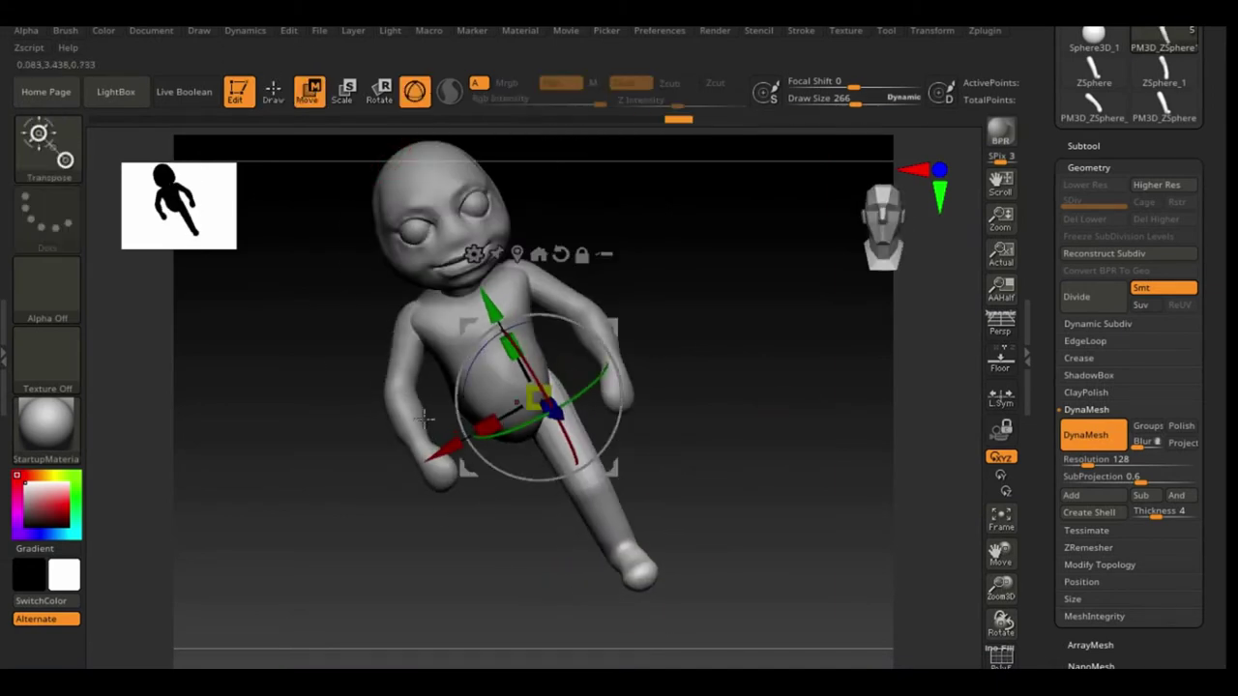
left_click_drag(786, 419, 855, 433)
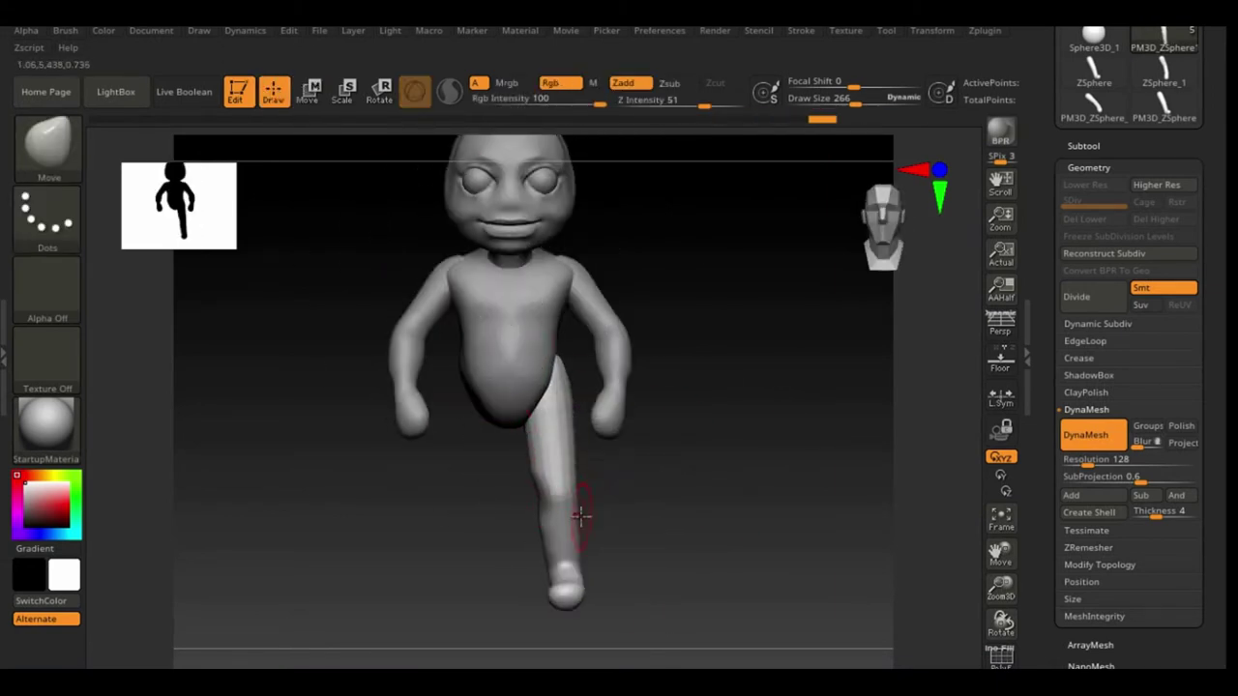
left_click_drag(535, 544, 530, 577)
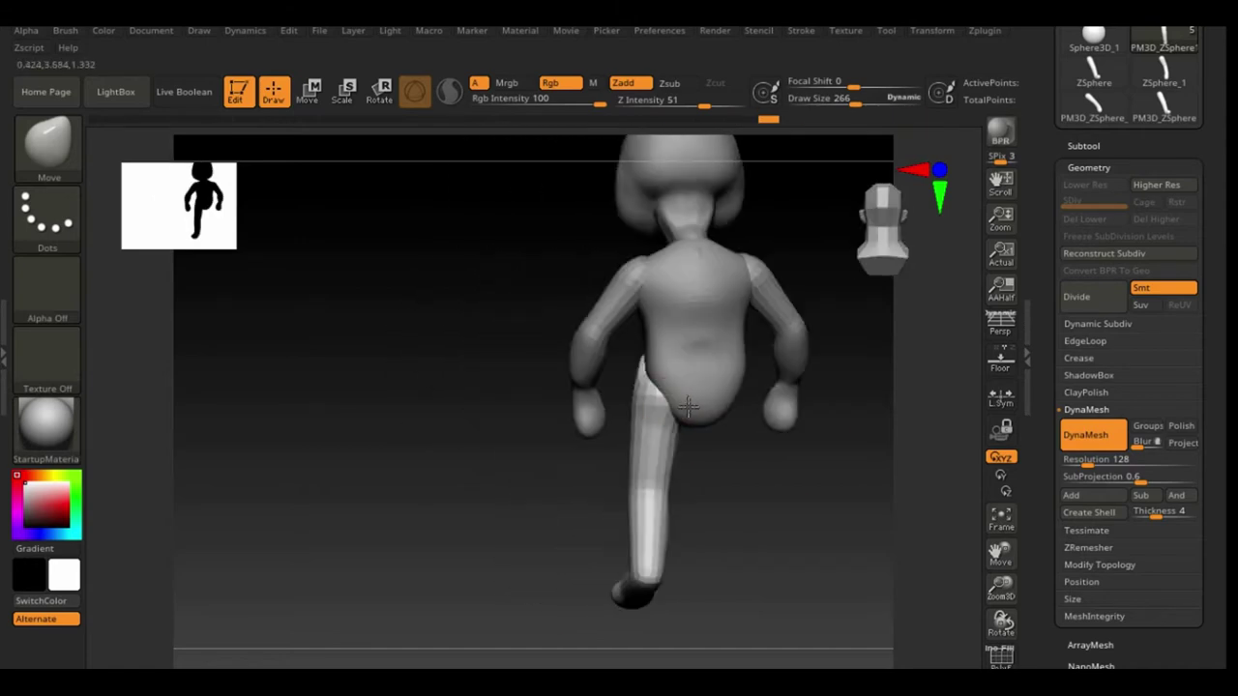
Mirror the leg across the X axis with Zplugin > SubTool Master > Mirror.
left_click(984, 30)
left_click(1036, 326)
left_click(1025, 362)
left_click(492, 389)
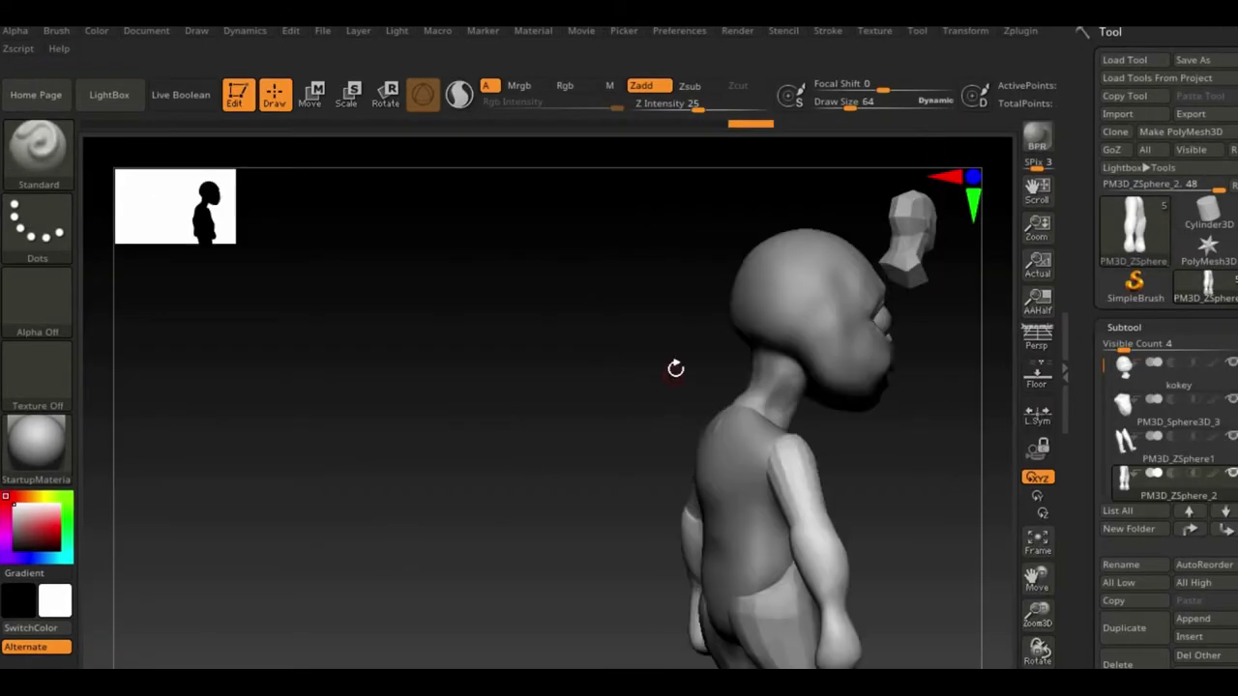
mouse_move(674, 364)
left_mouse_down()
mouse_move(919, 437)
mouse_move(1231, 390)
left_mouse_up()
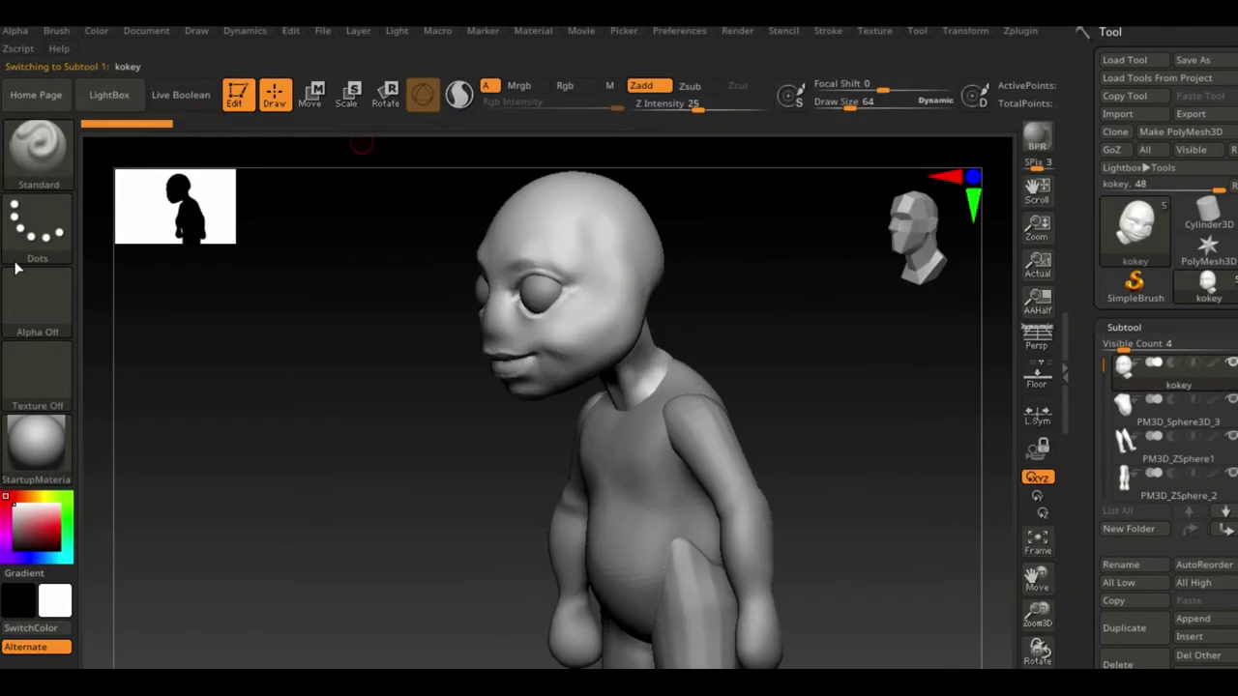
key("b")
key("c")
key("b")
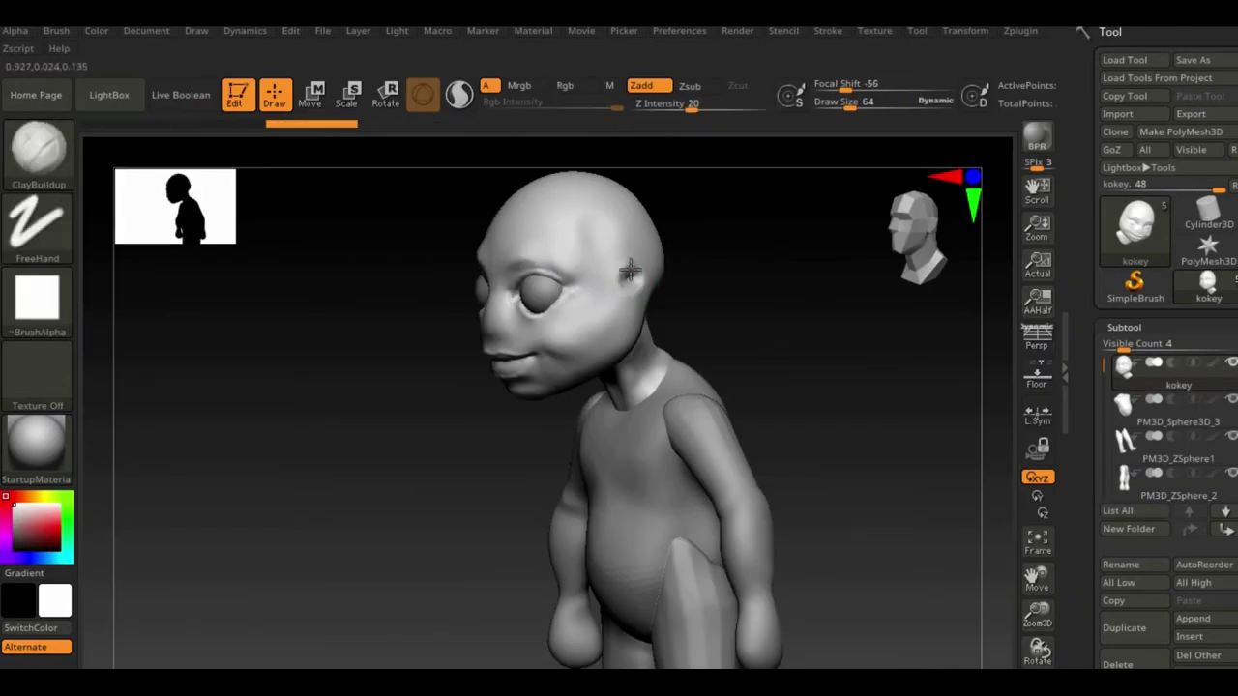
Build up the ear with ClayBuildup and carve its folds with DamStandard.
mouse_move(629, 281)
left_mouse_down()
mouse_move(331, 133)
mouse_move(638, 290)
left_mouse_up()
left_click_drag(735, 290, 849, 302)
mouse_move(657, 261)
left_mouse_down()
mouse_move(580, 268)
mouse_move(857, 390)
mouse_move(842, 182)
left_mouse_up()
key("b")
key("d")
key("s")
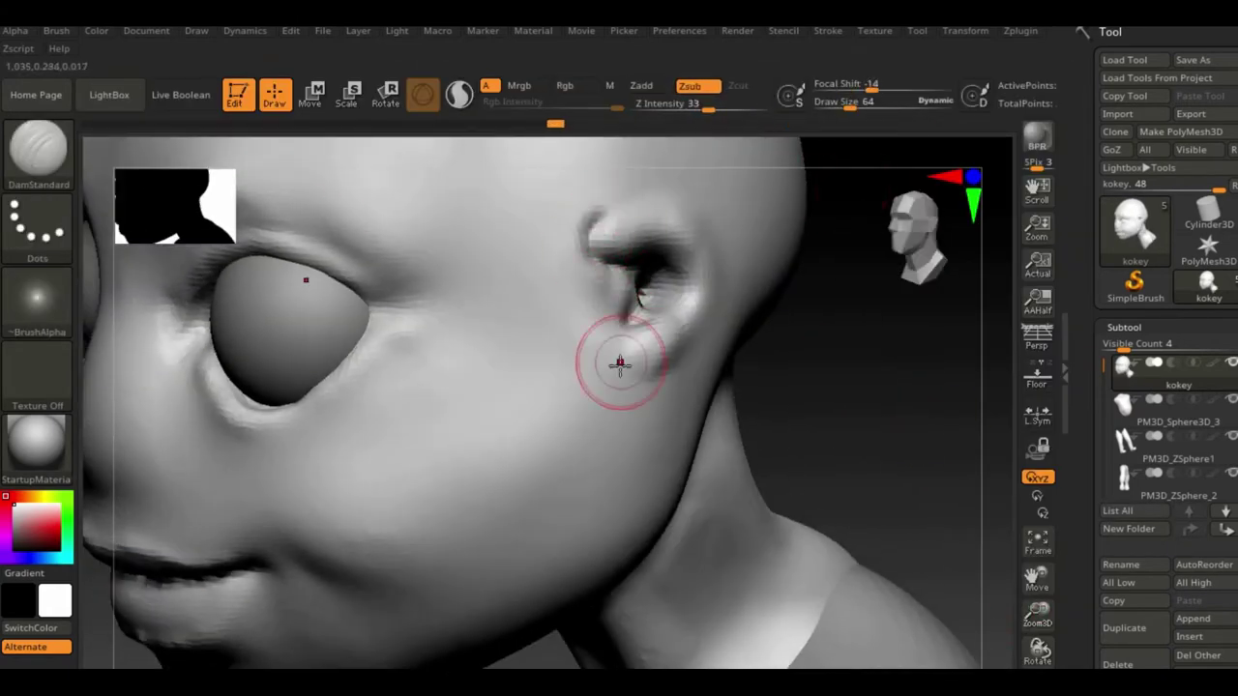
mouse_move(835, 360)
left_mouse_down()
mouse_move(719, 290)
mouse_move(602, 323)
left_mouse_up()
left_click(638, 304)
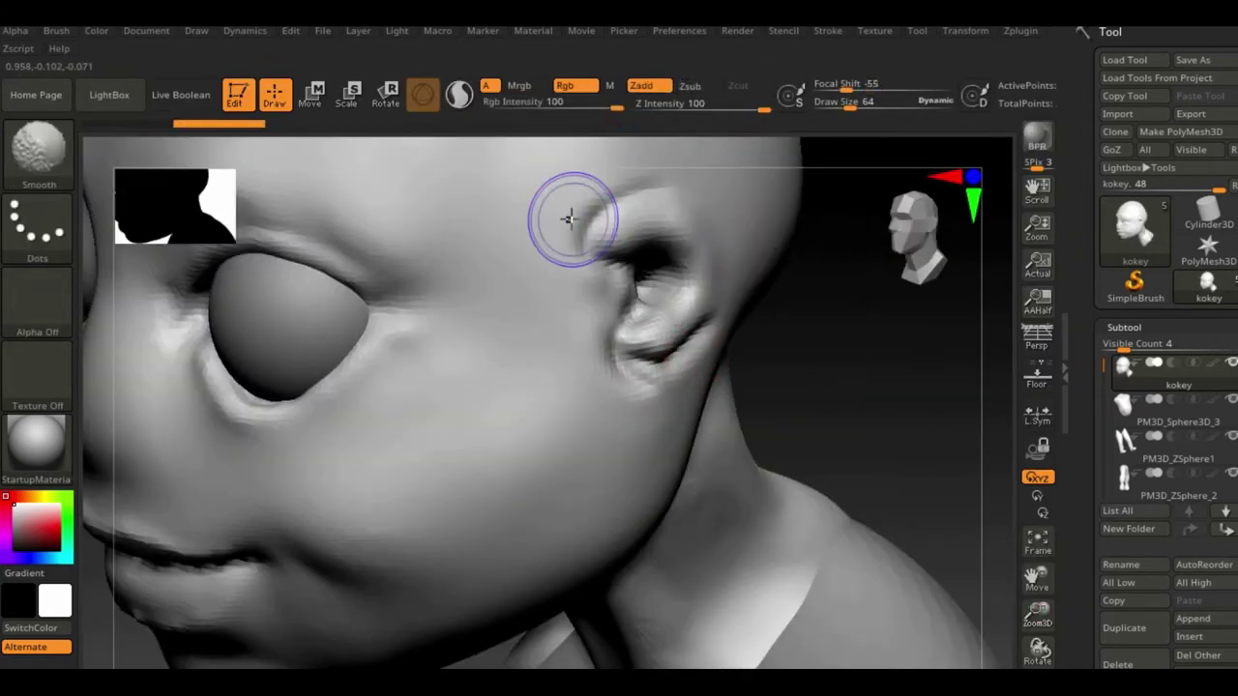
left_click_drag(567, 221, 741, 198)
Select the eye subtool with the Move brush and inspect the whole figure from several sides.
key("ctrl")
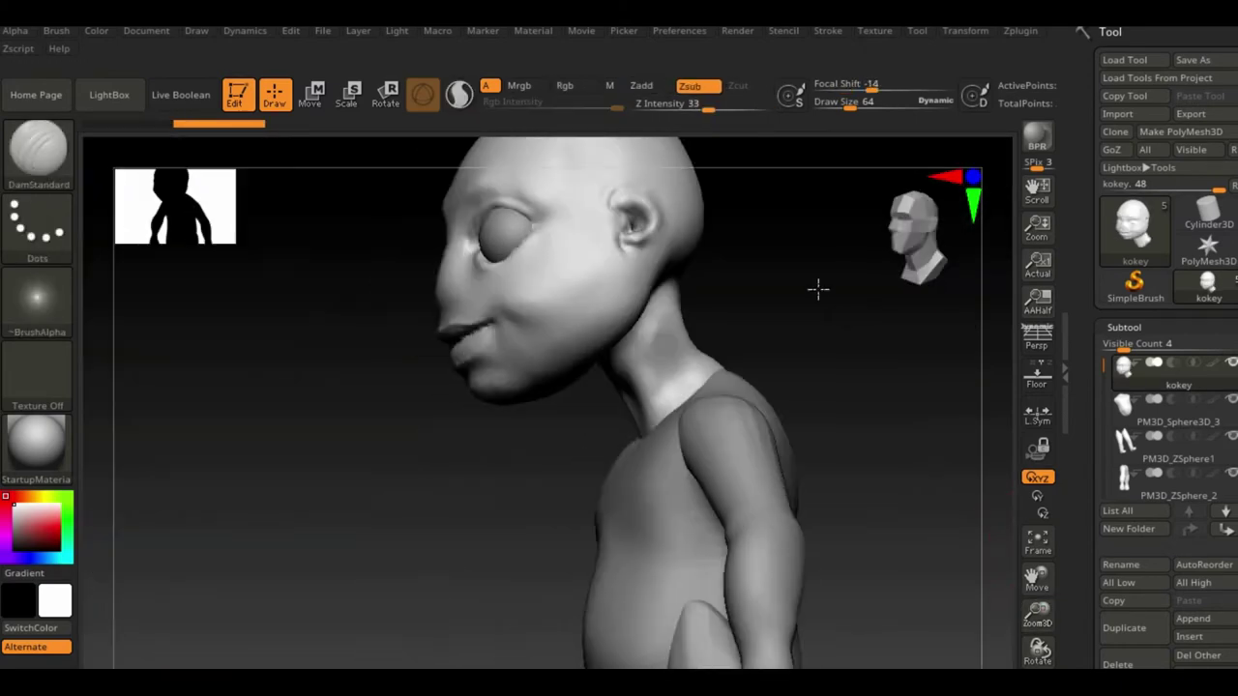
left_click_drag(818, 287, 654, 241)
key("b")
key("m")
key("v")
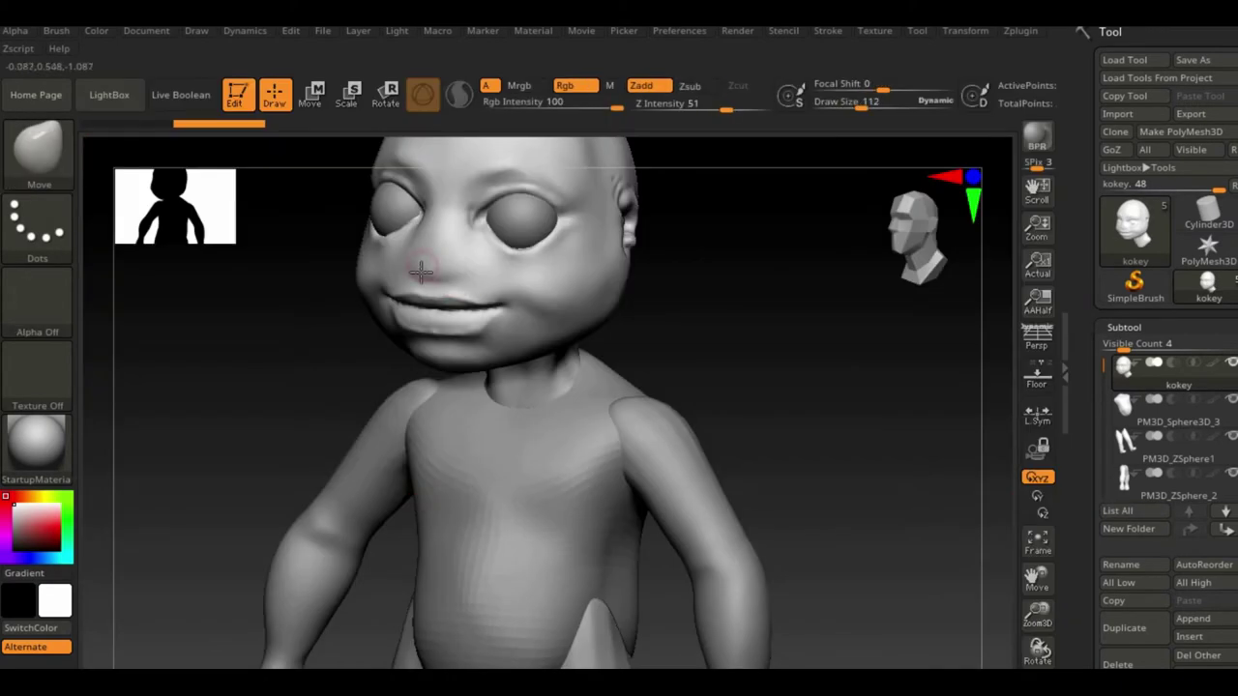
mouse_move(421, 271)
left_mouse_down()
mouse_move(928, 508)
mouse_move(677, 386)
left_mouse_up()
left_click(416, 208, "alt")
left_click_drag(323, 282, 616, 354)
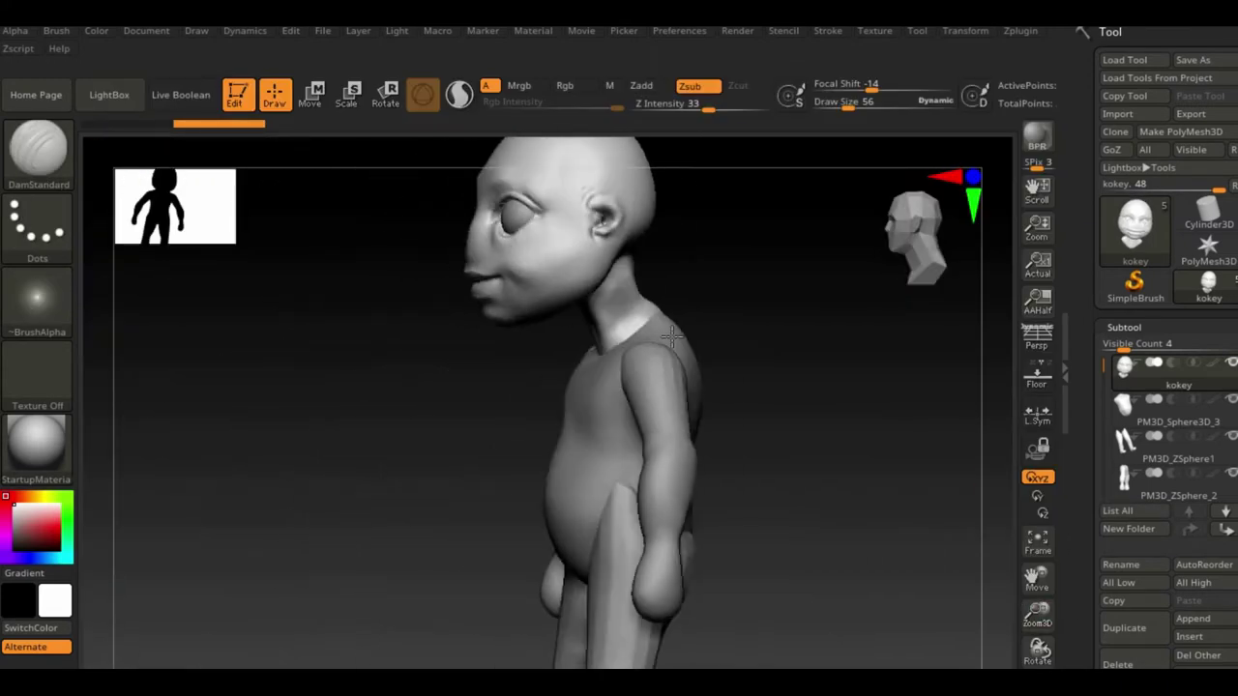
left_click_drag(465, 403, 895, 345)
Append a ZSphere subtool, enable Transp, and draw a ZSphere chain out to the arm's end.
left_click(1193, 618)
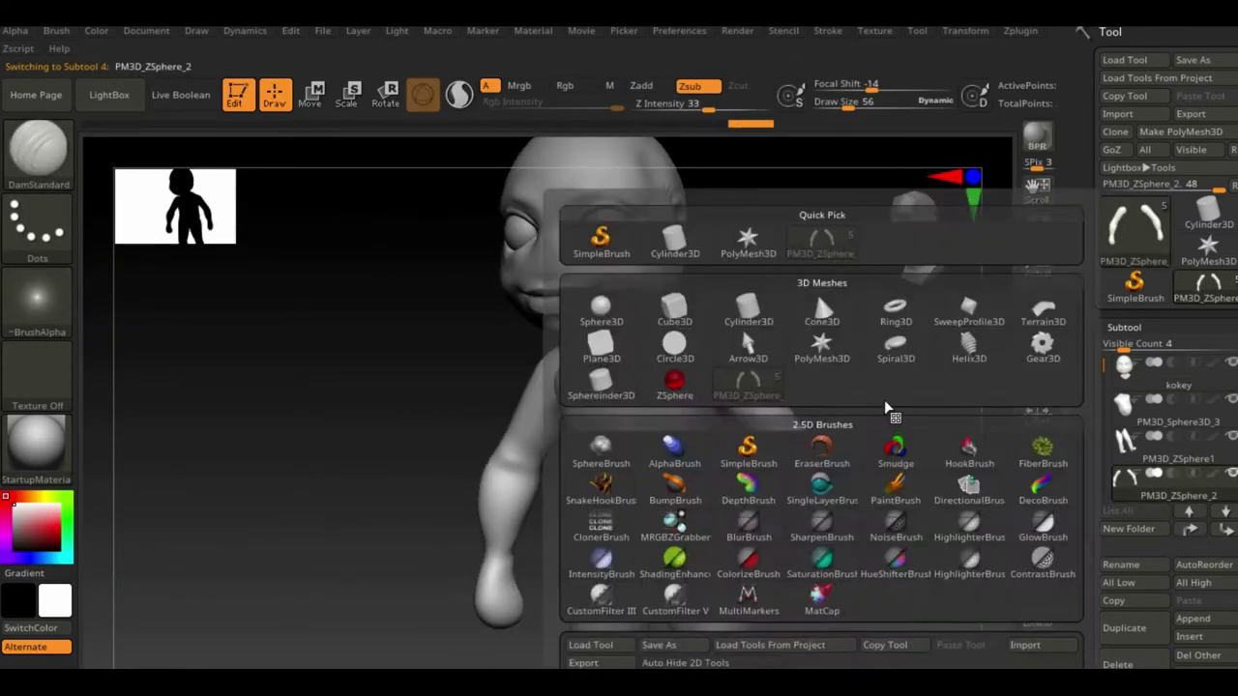
left_click(890, 409)
left_click_drag(732, 387, 884, 428)
key("space")
left_click(1113, 409)
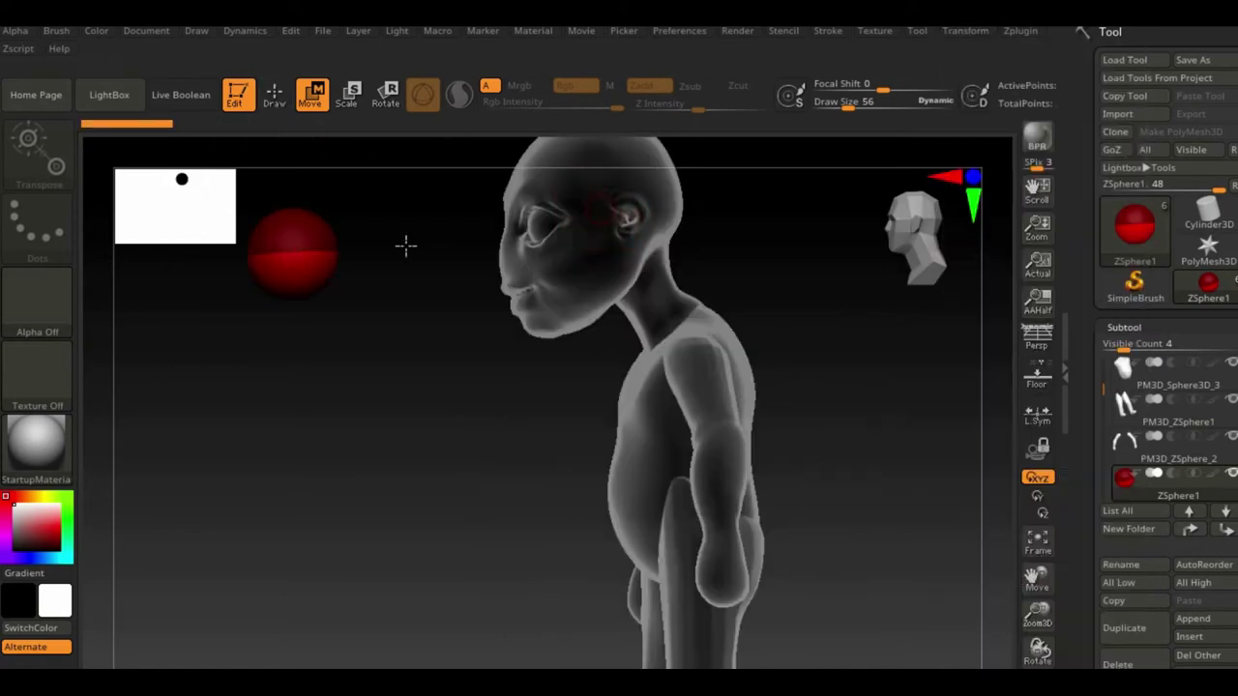
left_click_drag(476, 513, 520, 479)
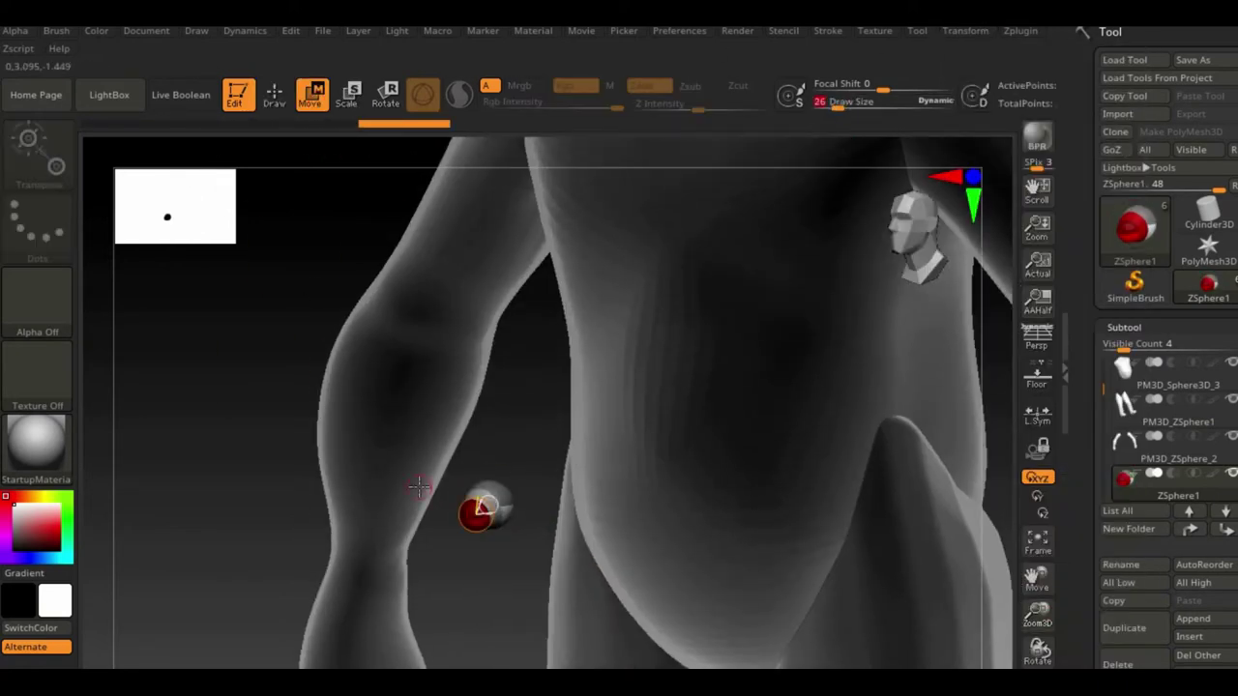
key("w")
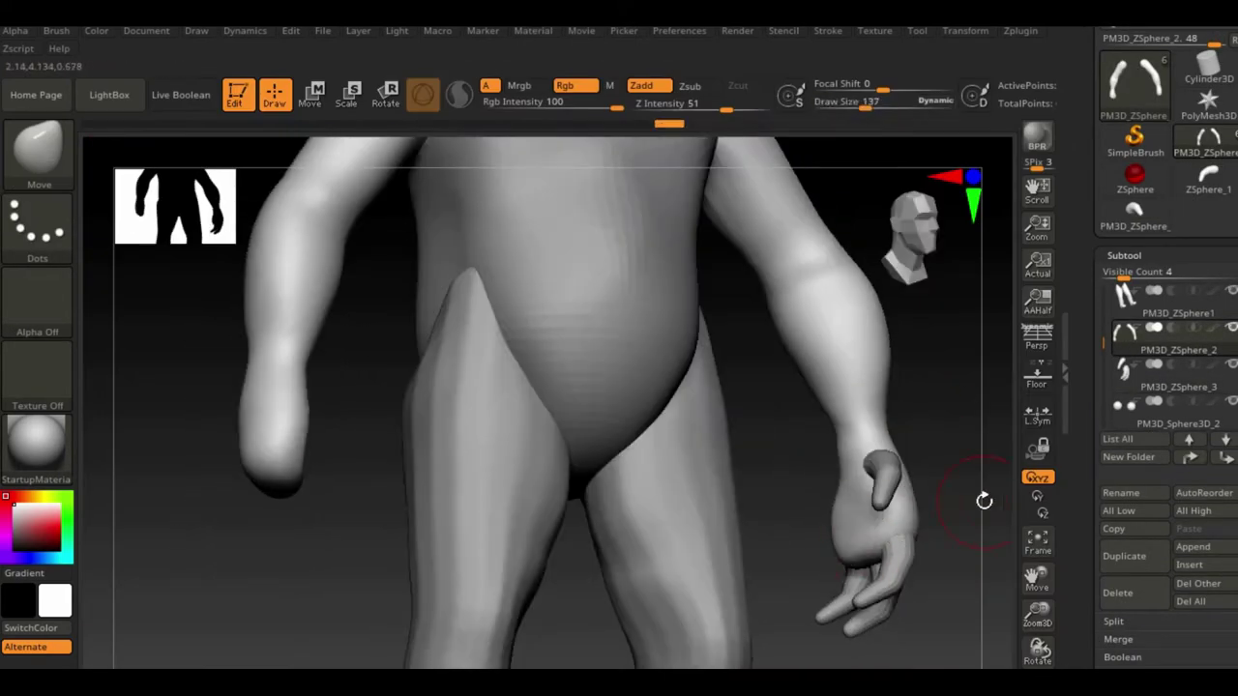
Mirror the hand onto the other arm with SubTool Master and merge both hands into the arms.
left_click_drag(984, 500, 840, 547)
mouse_move(821, 449)
left_mouse_down()
mouse_move(644, 594)
mouse_move(740, 500)
mouse_move(834, 547)
mouse_move(429, 541)
left_mouse_up()
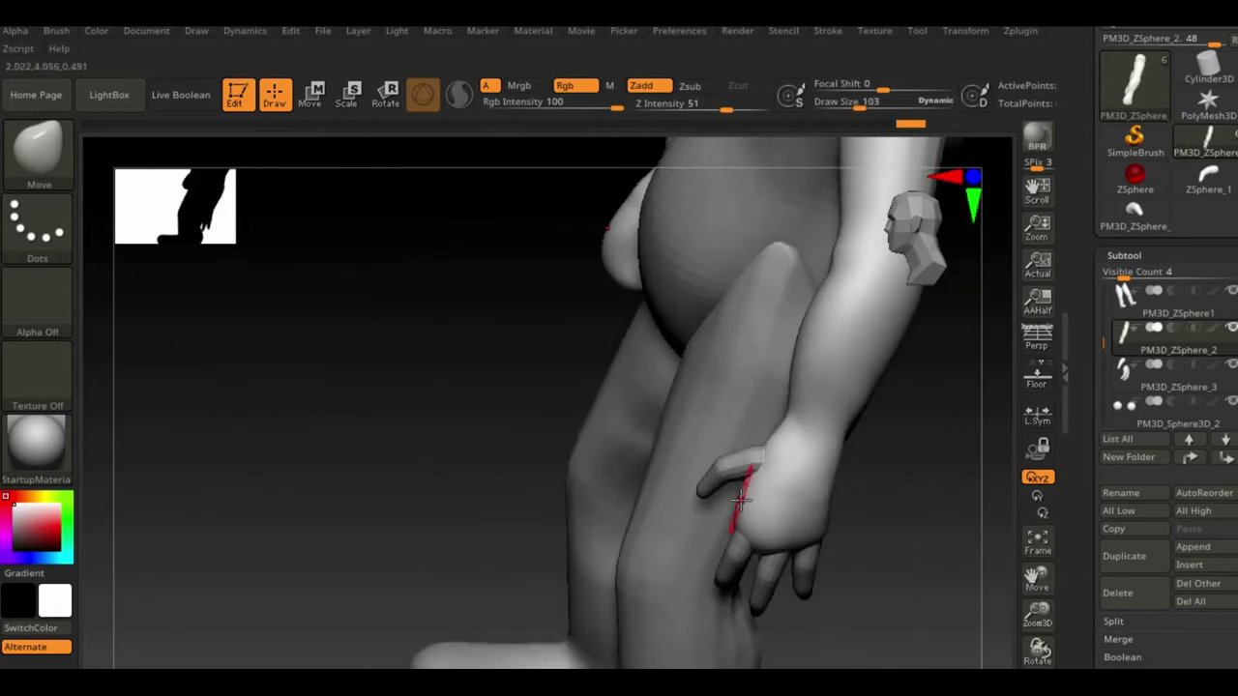
mouse_move(739, 500)
left_mouse_down()
mouse_move(561, 561)
mouse_move(755, 522)
left_mouse_up()
left_click_drag(752, 469, 884, 538)
left_click(1021, 30)
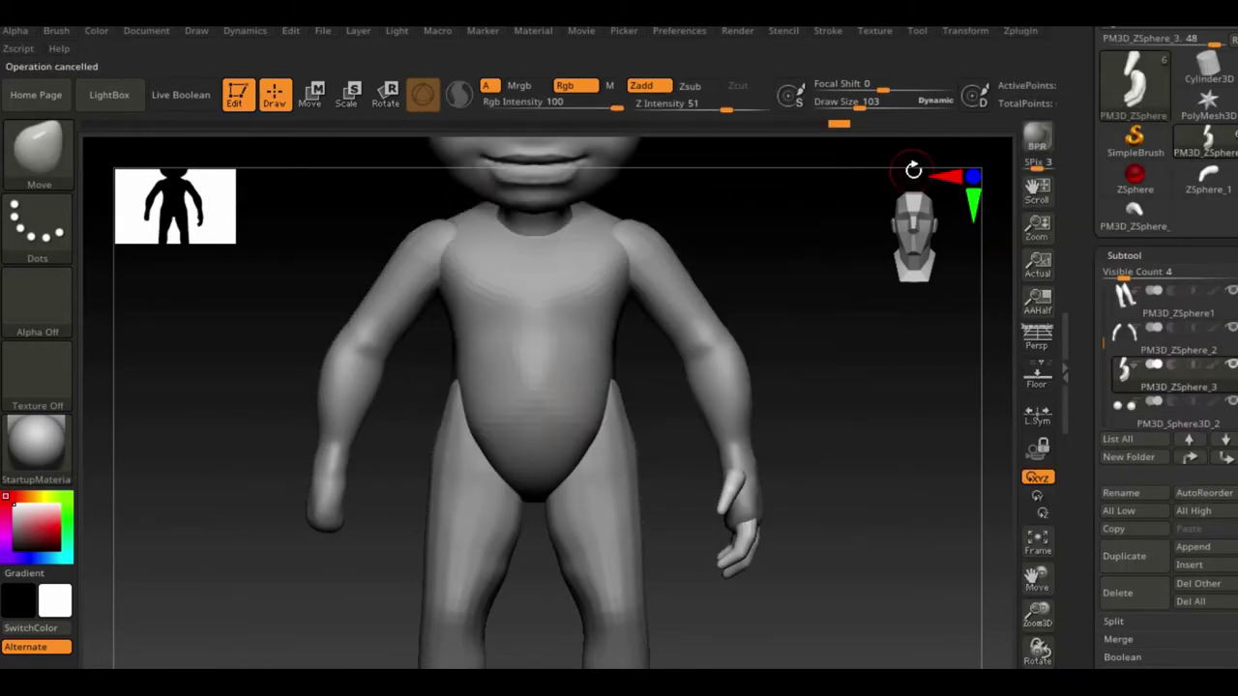
left_click(1146, 430)
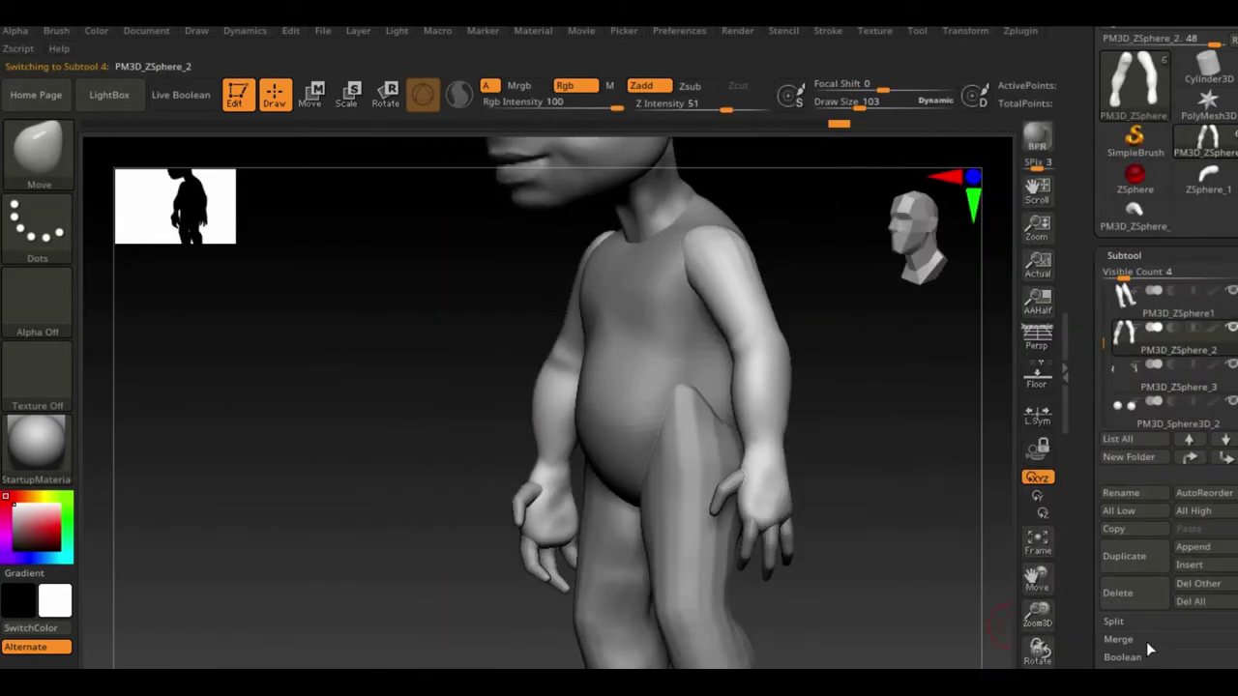
left_click(1118, 639)
left_click(1126, 656)
DynaMesh the merged arms and isolate the two hands in view.
left_click(1129, 222)
left_click(1127, 540)
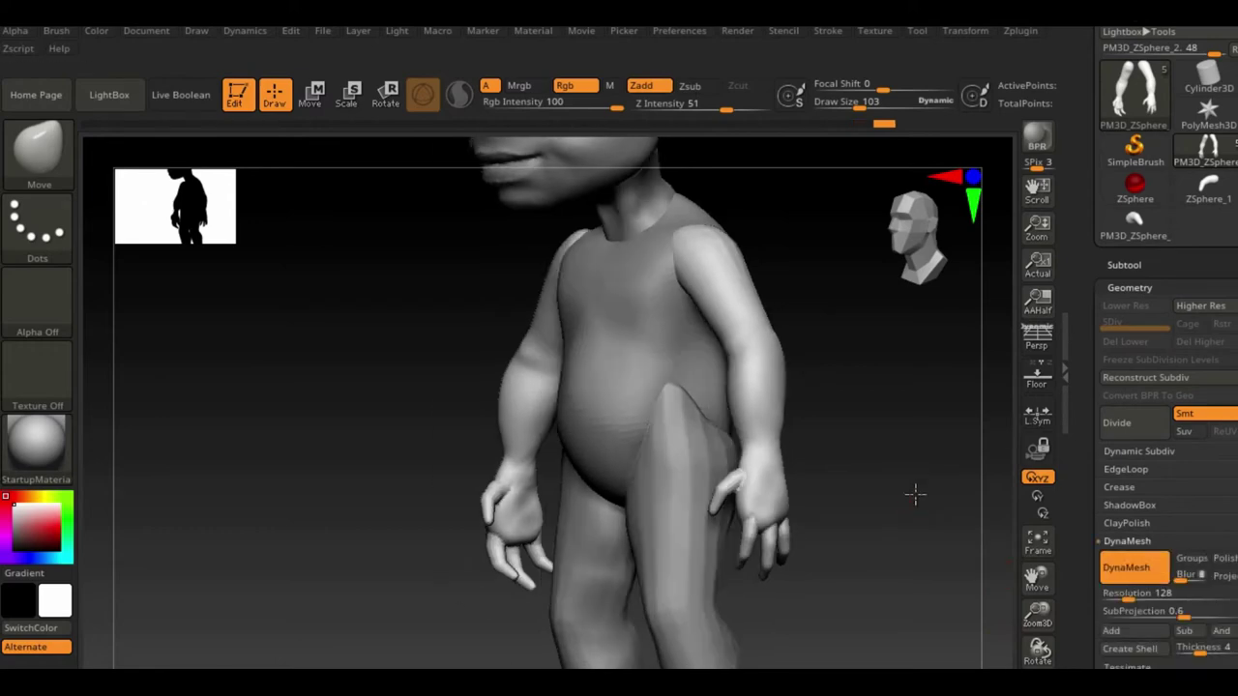
left_click_drag(1037, 611, 285, 247)
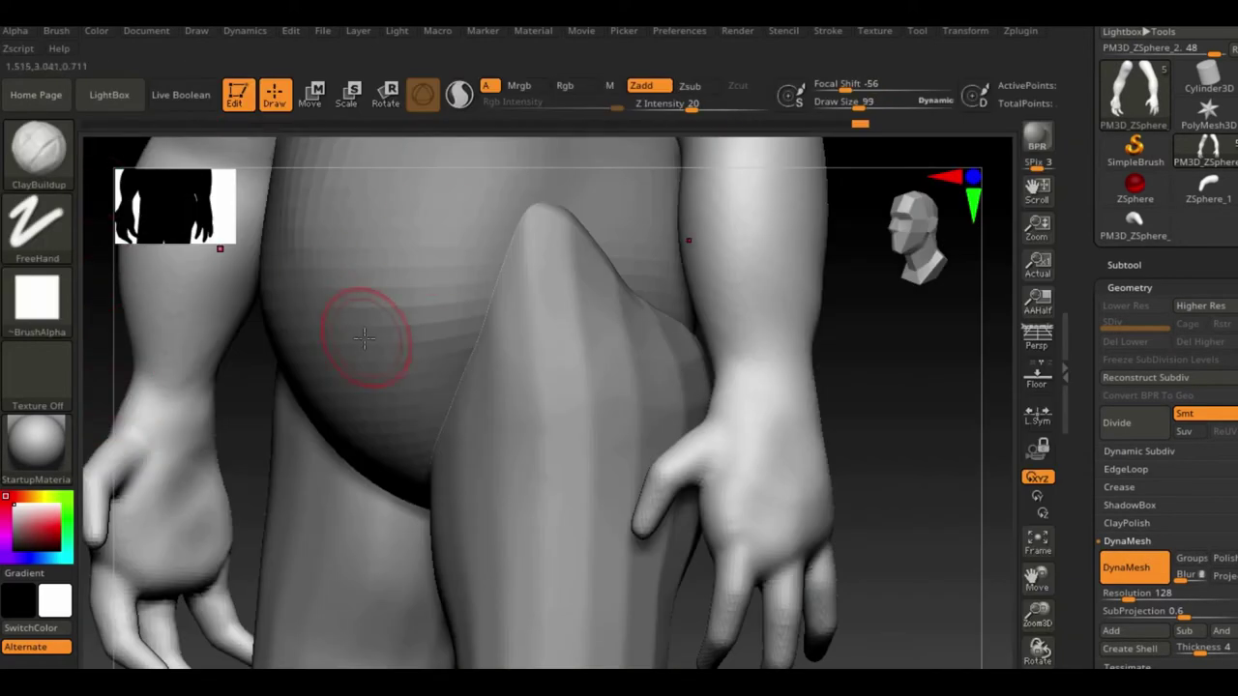
left_click_drag(364, 336, 290, 242, "alt")
left_click_drag(99, 409, 226, 641, "ctrl+shift")
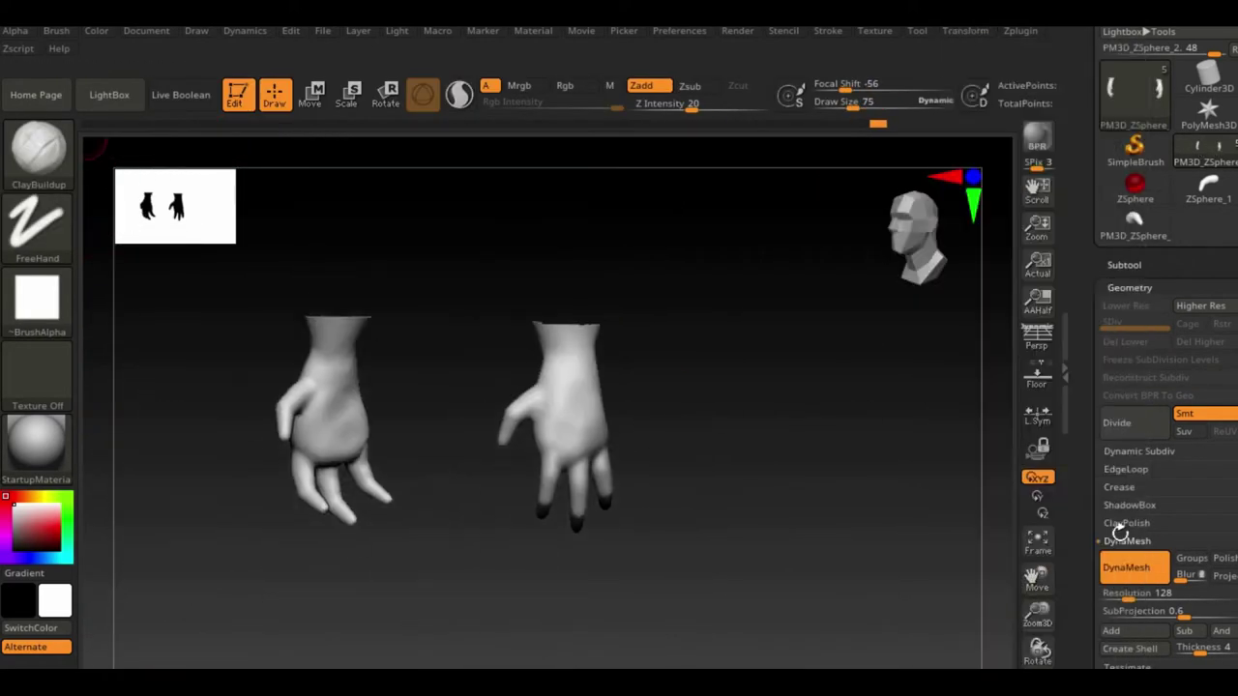
key("f")
Smooth the left hand and flatten its planes with the TrimDynamic brush.
mouse_move(337, 315)
left_mouse_down()
mouse_move(359, 387)
mouse_move(323, 441)
left_mouse_up()
key("b")
left_click(442, 609)
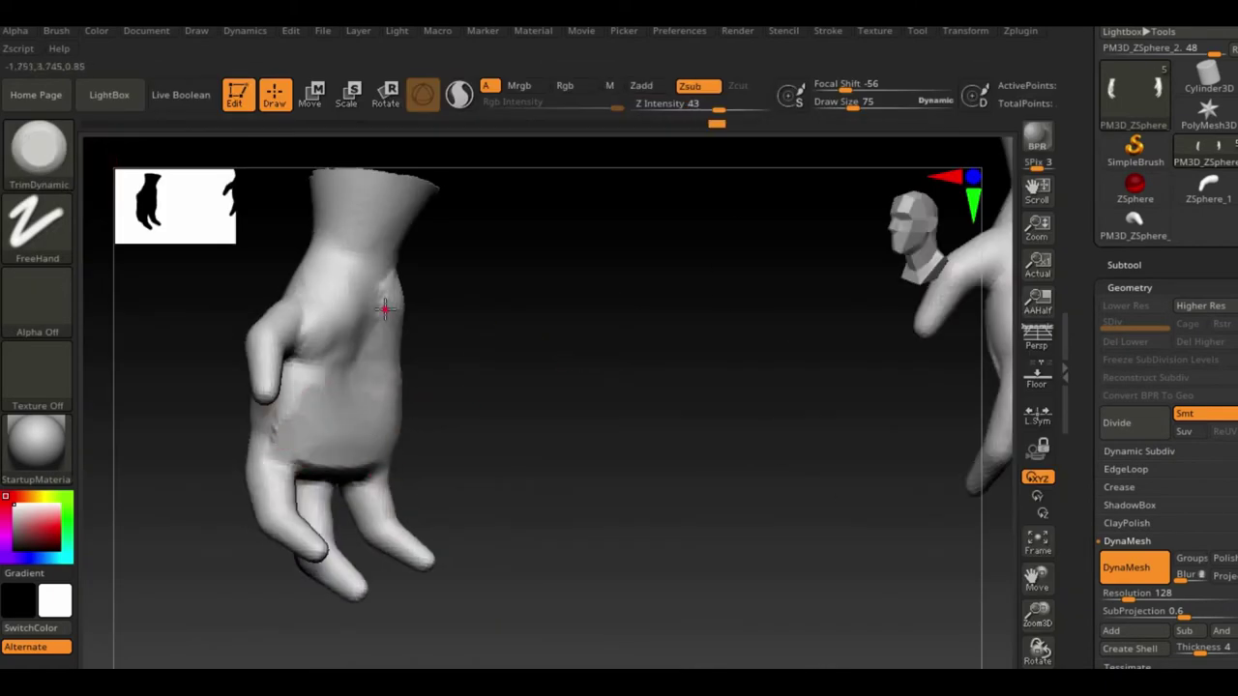
left_click_drag(384, 308, 411, 431)
mouse_move(358, 305)
left_mouse_down()
mouse_move(368, 359)
mouse_move(489, 358)
mouse_move(435, 358)
mouse_move(570, 338)
mouse_move(537, 401)
left_mouse_up()
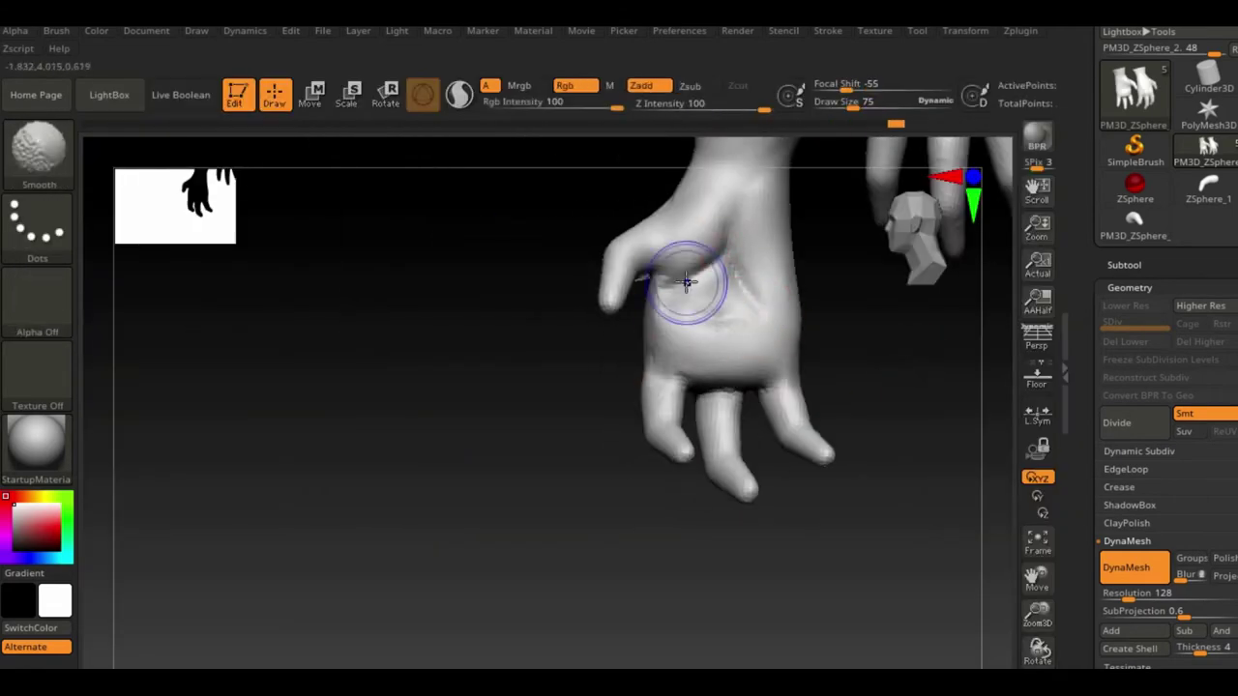
Build up the hand shapes with a freehand ClayBuildup brush.
key("b")
key("c")
key("b")
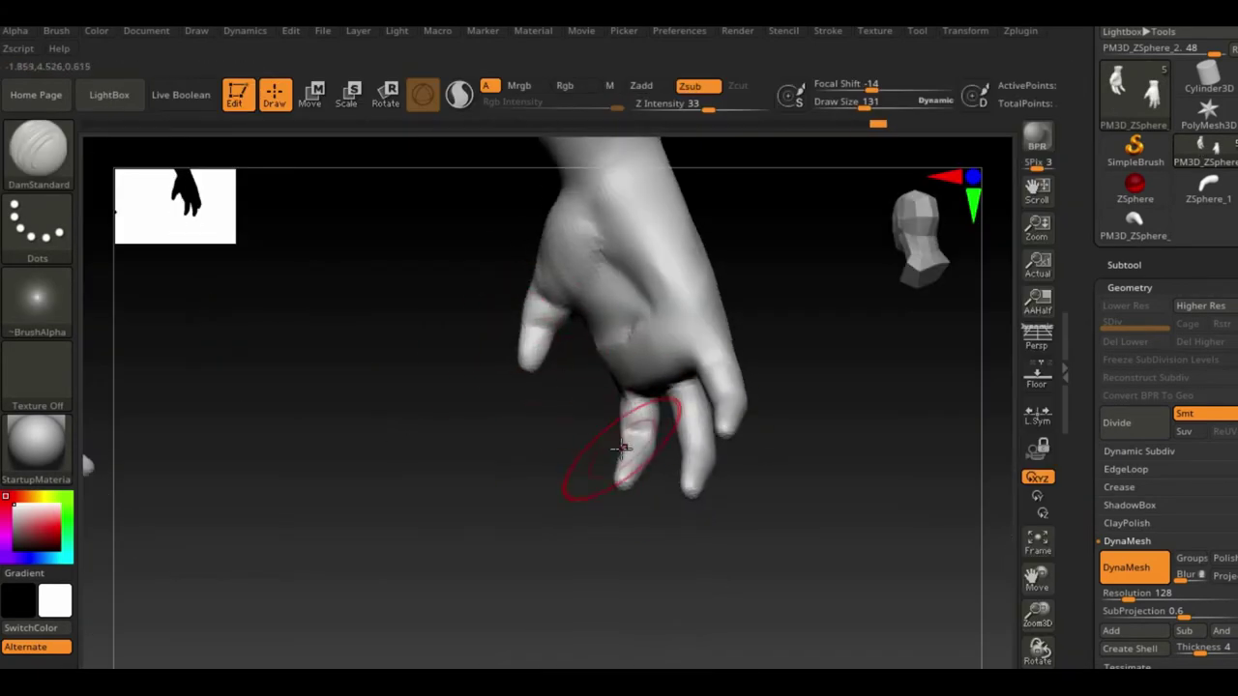
left_click_drag(594, 470, 560, 502)
left_click_drag(683, 476, 734, 242)
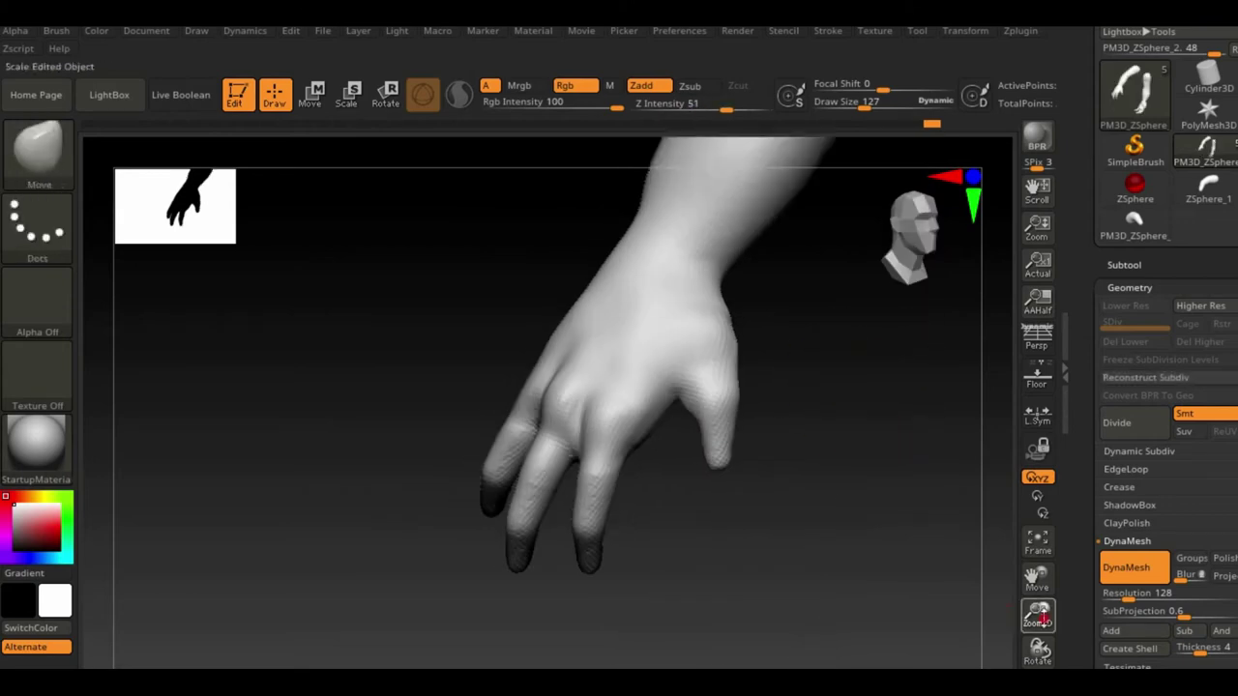
left_click_drag(732, 318, 674, 301)
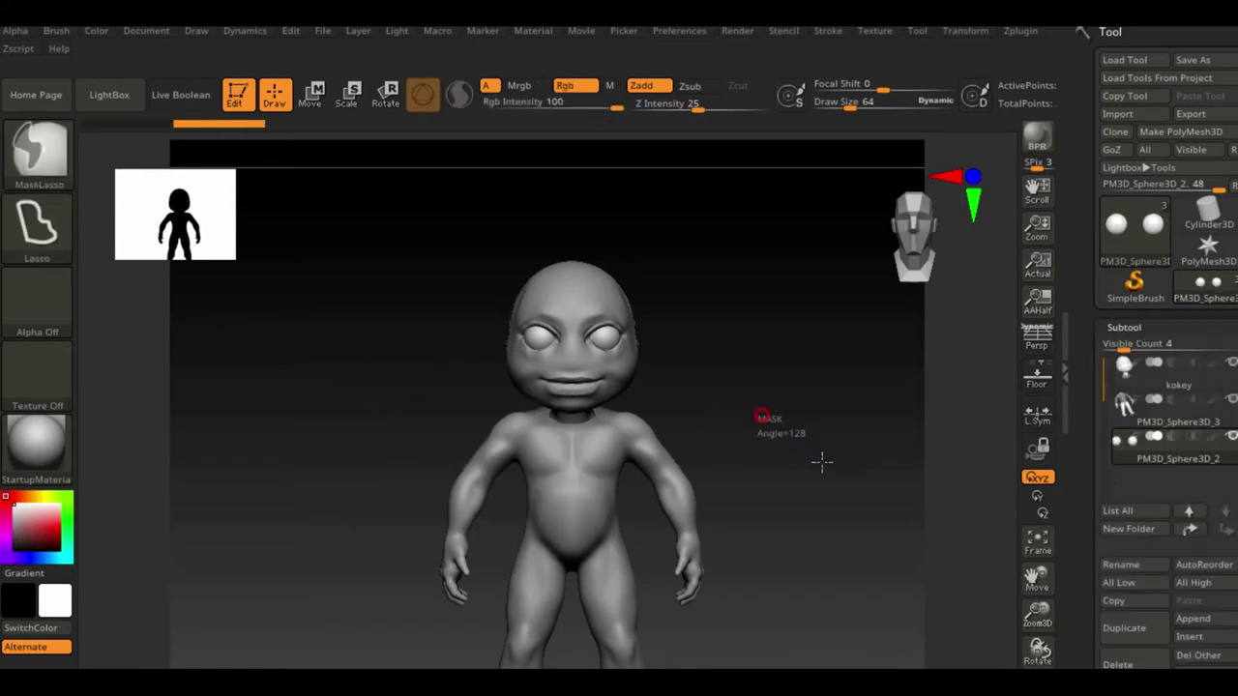
Extract the lasso-masked torso as the Extract1 sweater shell.
left_click_drag(1087, 456, 1088, 200)
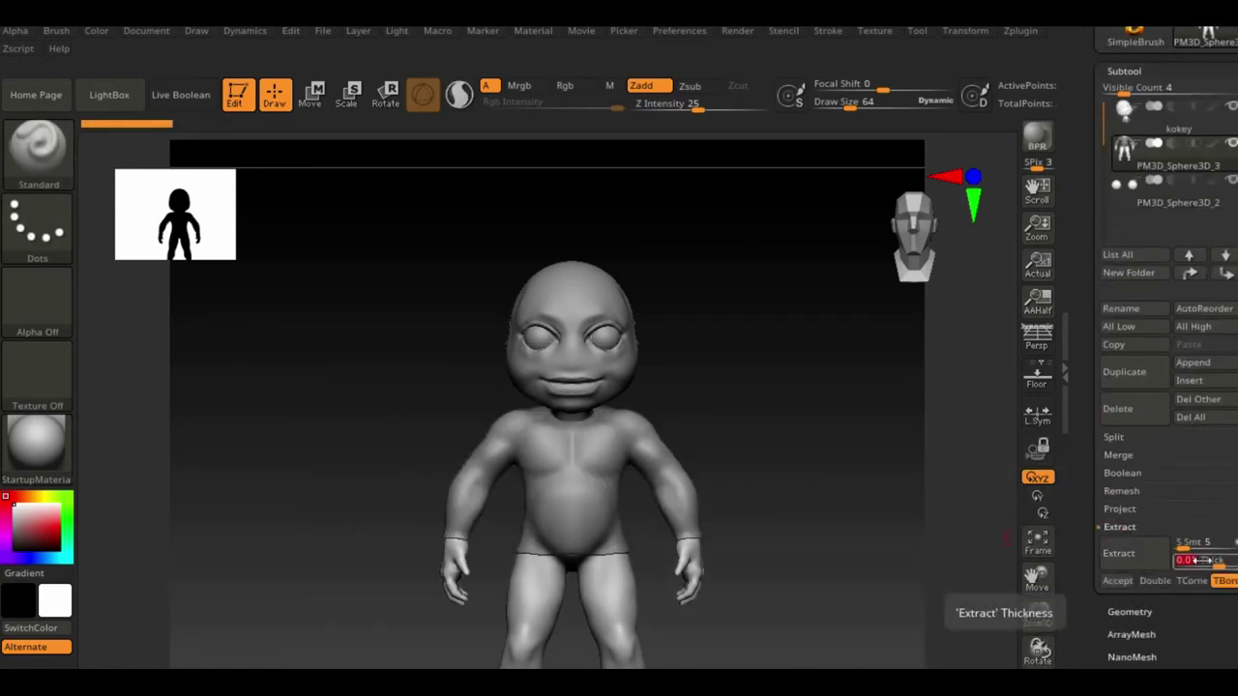
left_click(1132, 553)
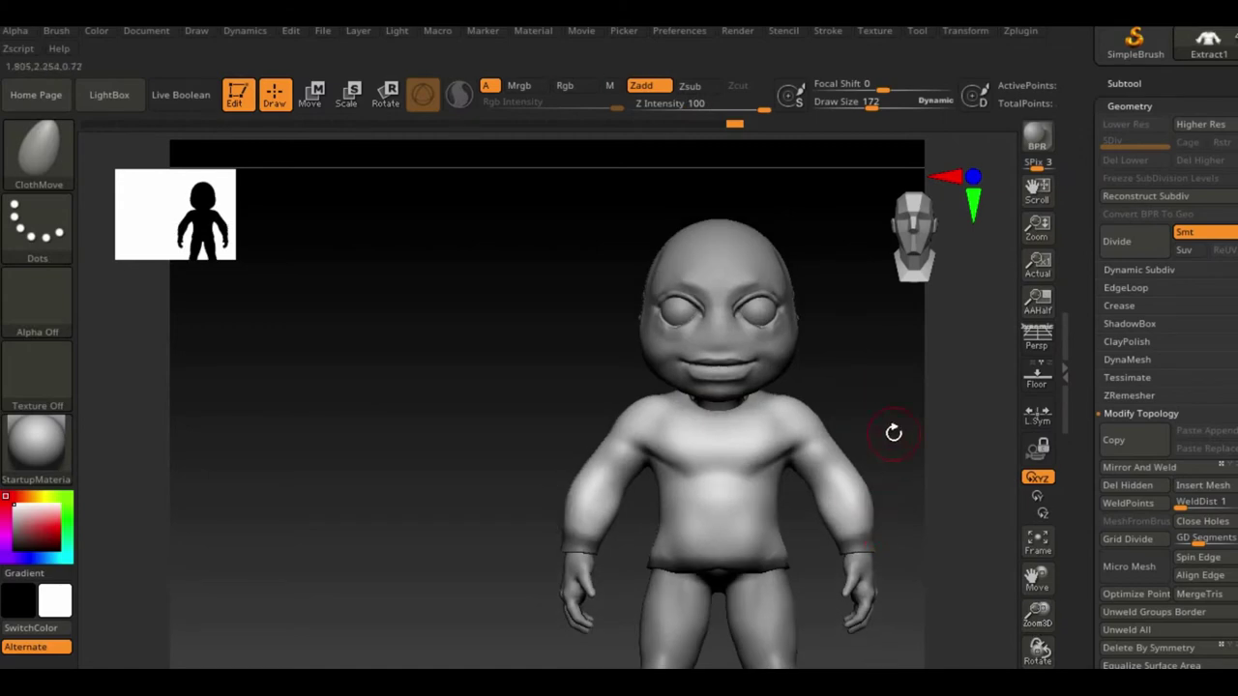
Build up cloth folds on the sweater's sides with ClayBuildup.
left_click_drag(894, 433, 806, 418)
left_click_drag(846, 356, 742, 454, "shift")
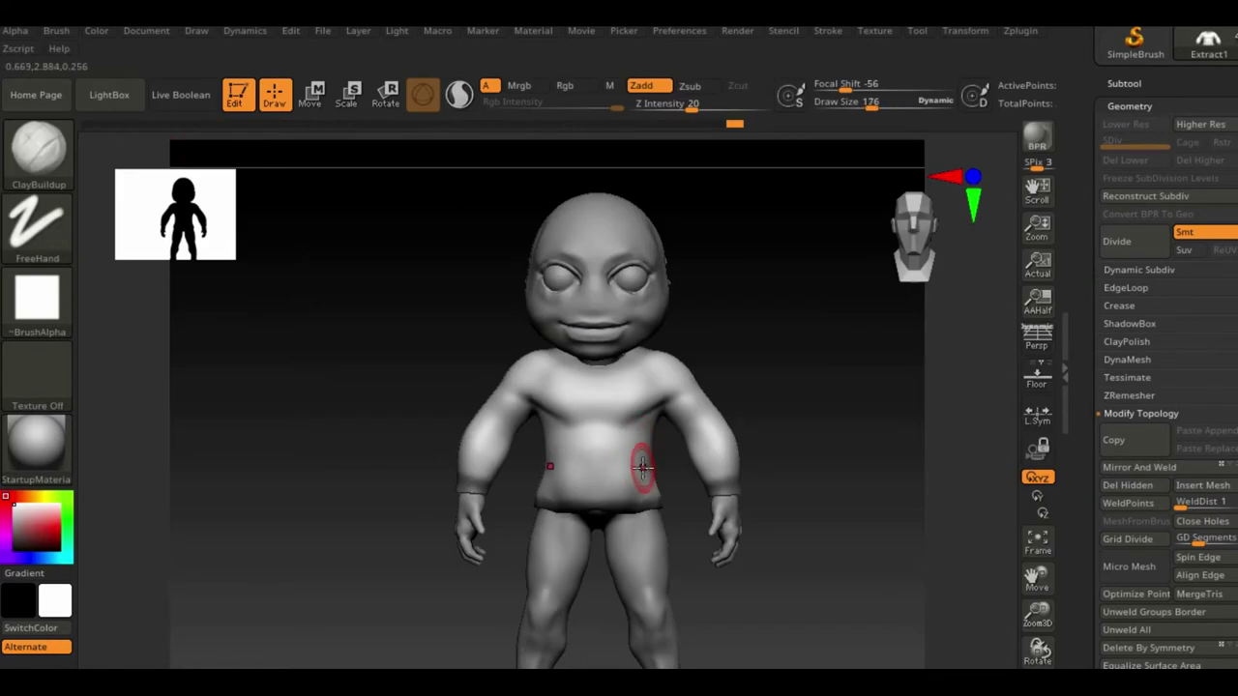
right_click_drag(613, 491, 639, 493, "shift")
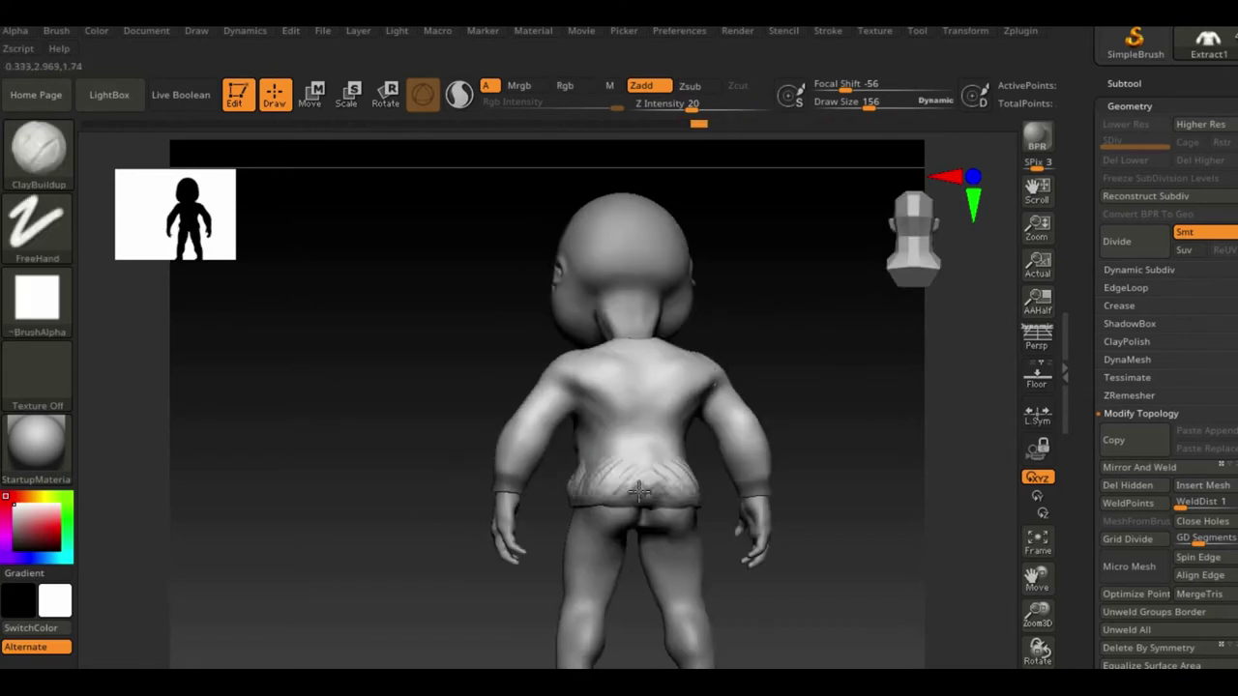
right_click_drag(597, 431, 600, 466, "shift")
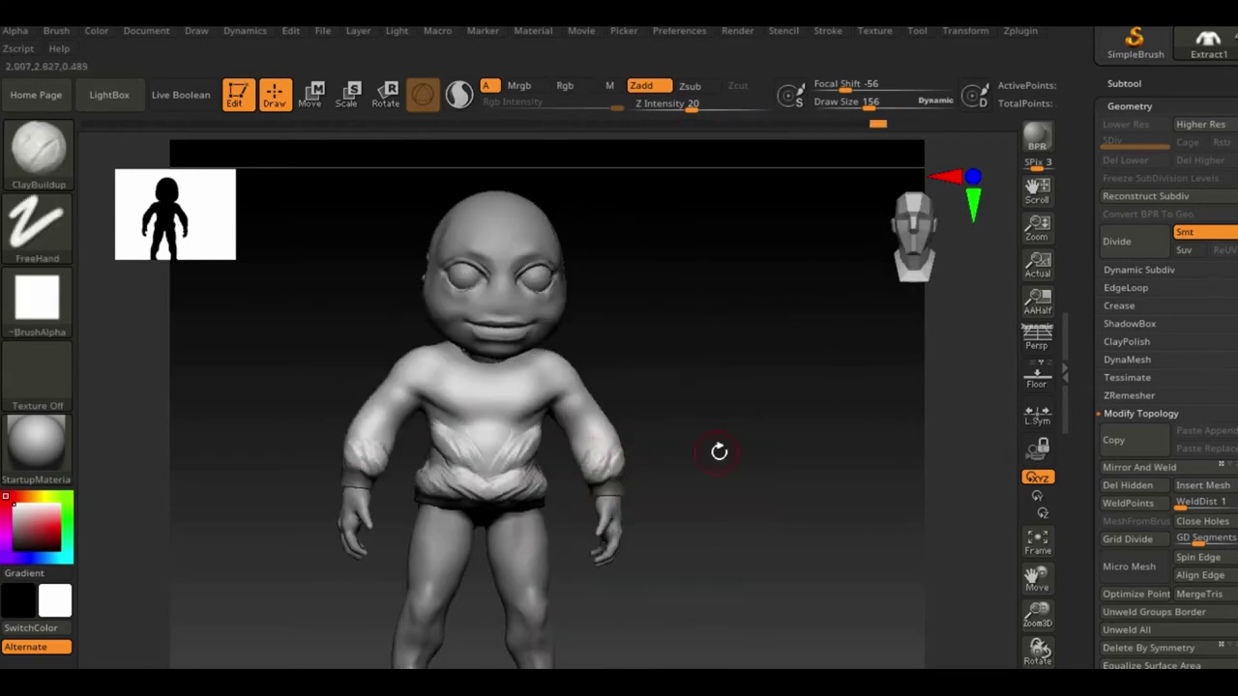
left_click_drag(718, 452, 758, 452)
right_click_drag(774, 388, 791, 493, "shift")
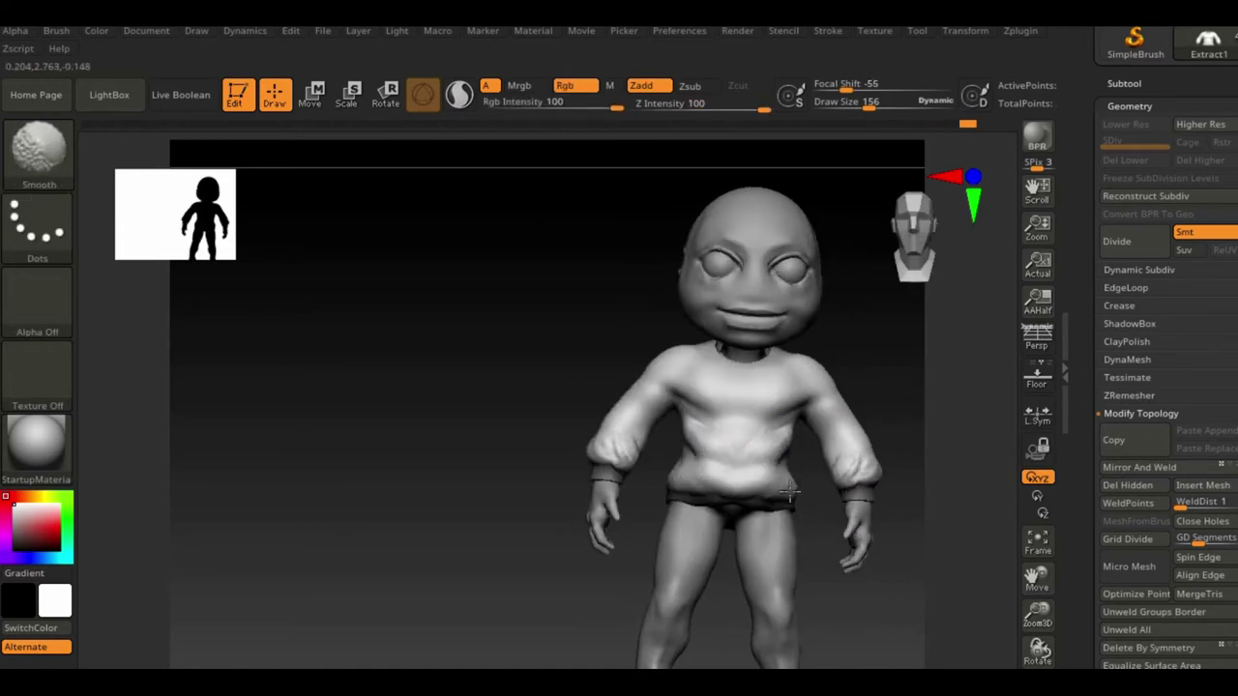
mouse_move(874, 452)
right_mouse_down()
mouse_move(873, 367)
mouse_move(884, 367)
right_mouse_up()
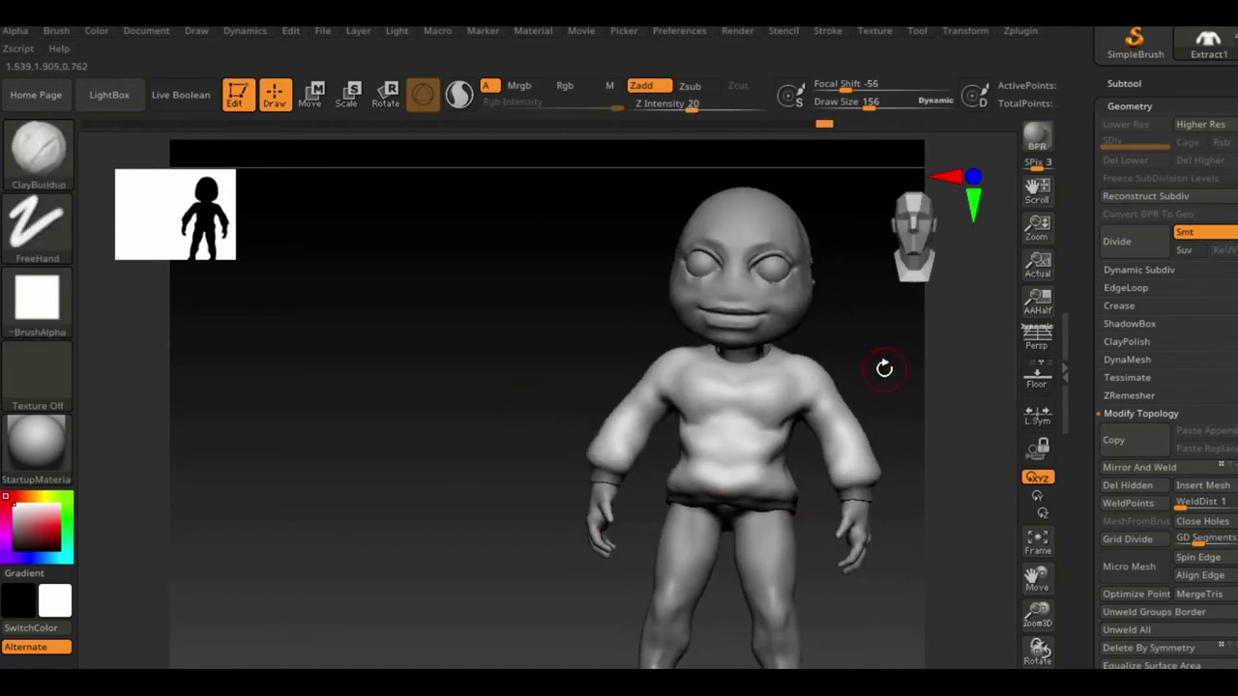
left_click_drag(1022, 592, 1016, 523)
mouse_move(735, 484)
left_mouse_down("shift")
mouse_move(801, 415)
mouse_move(744, 522)
left_mouse_up("shift")
Switch to the Move brush and smooth the stroke marks on the waistband.
key("b")
key("m")
key("v")
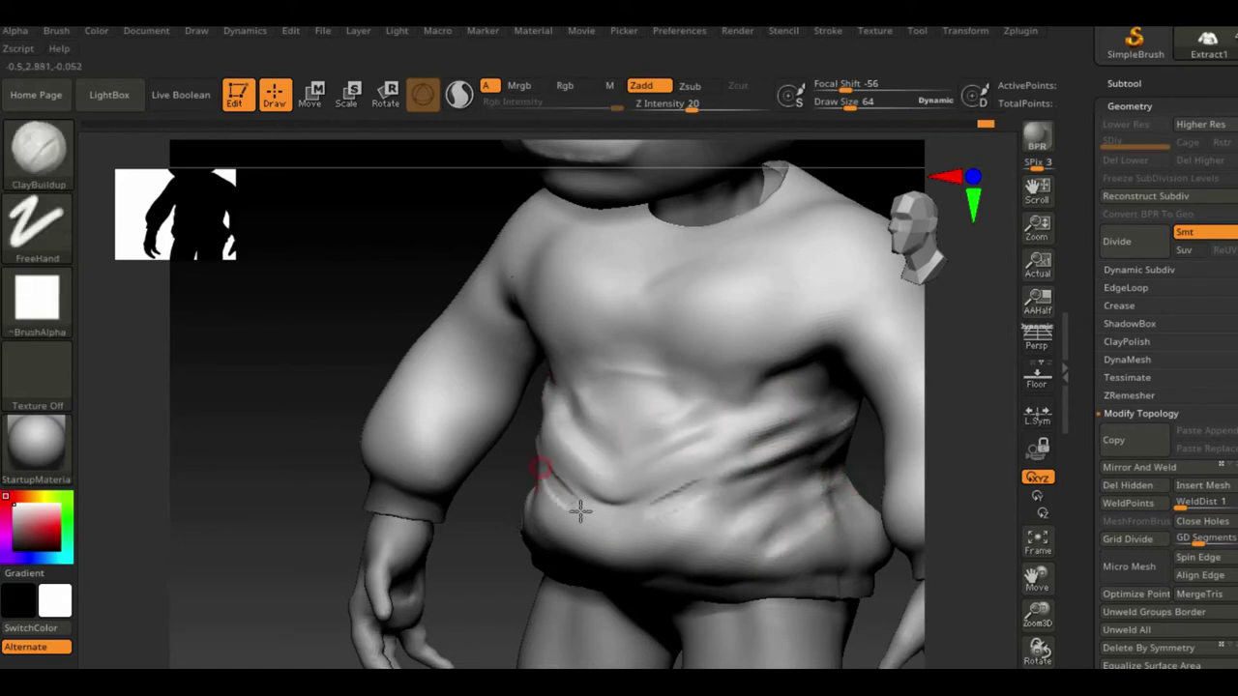
left_click_drag(658, 544, 762, 558, "shift")
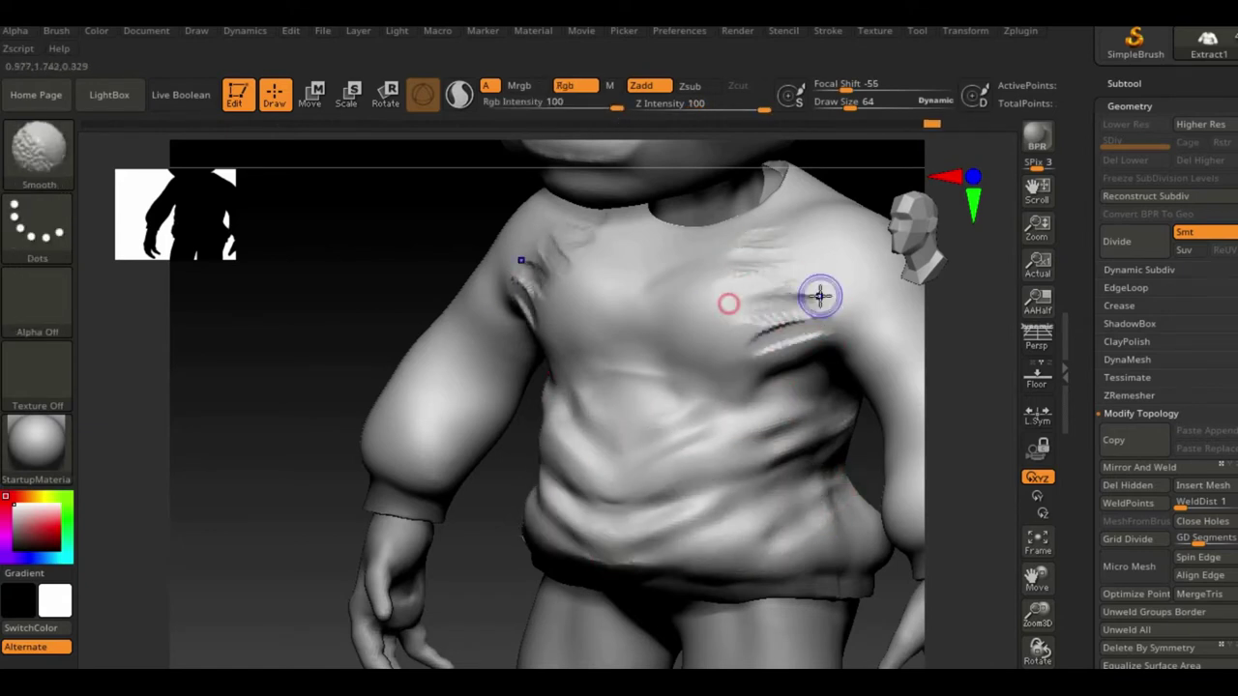
right_click_drag(699, 320, 692, 375)
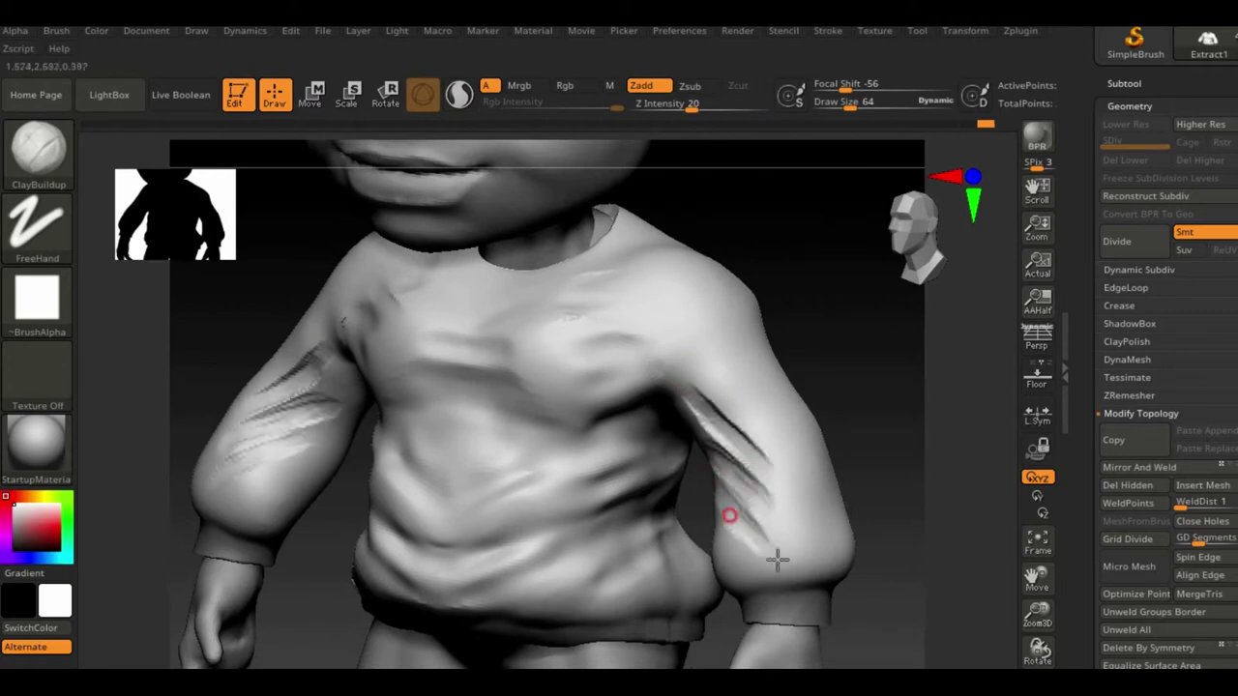
right_click_drag(780, 429, 747, 349)
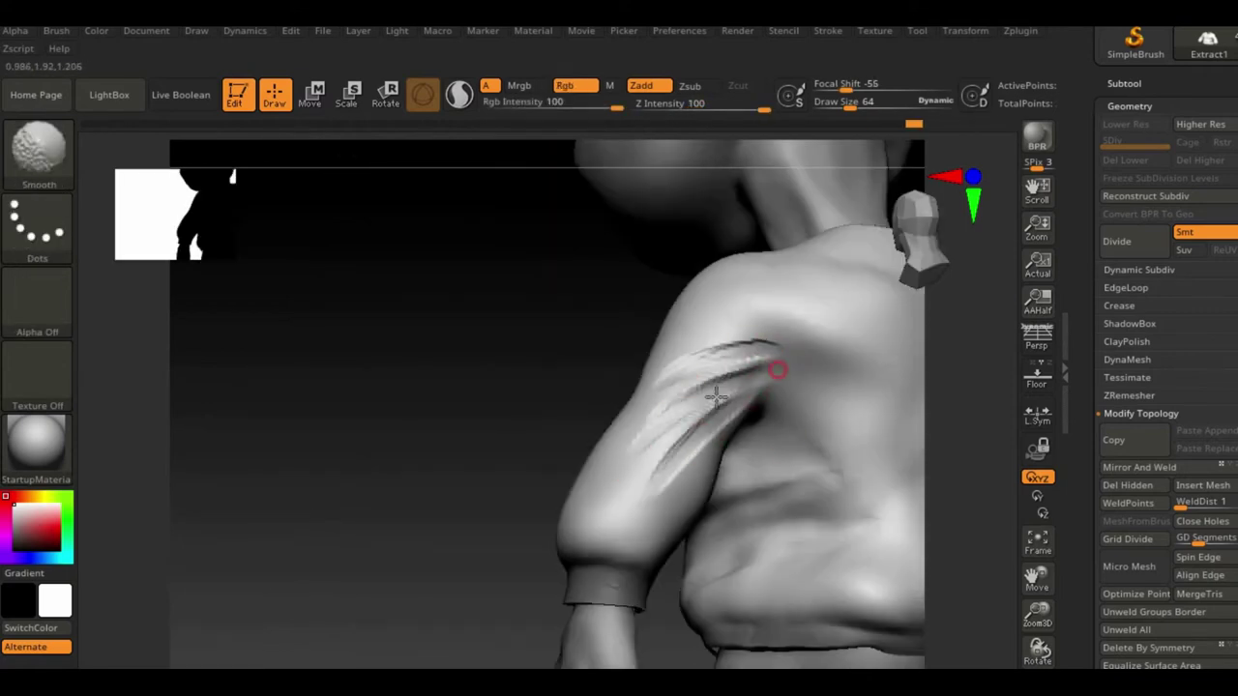
right_click_drag(650, 533, 537, 527)
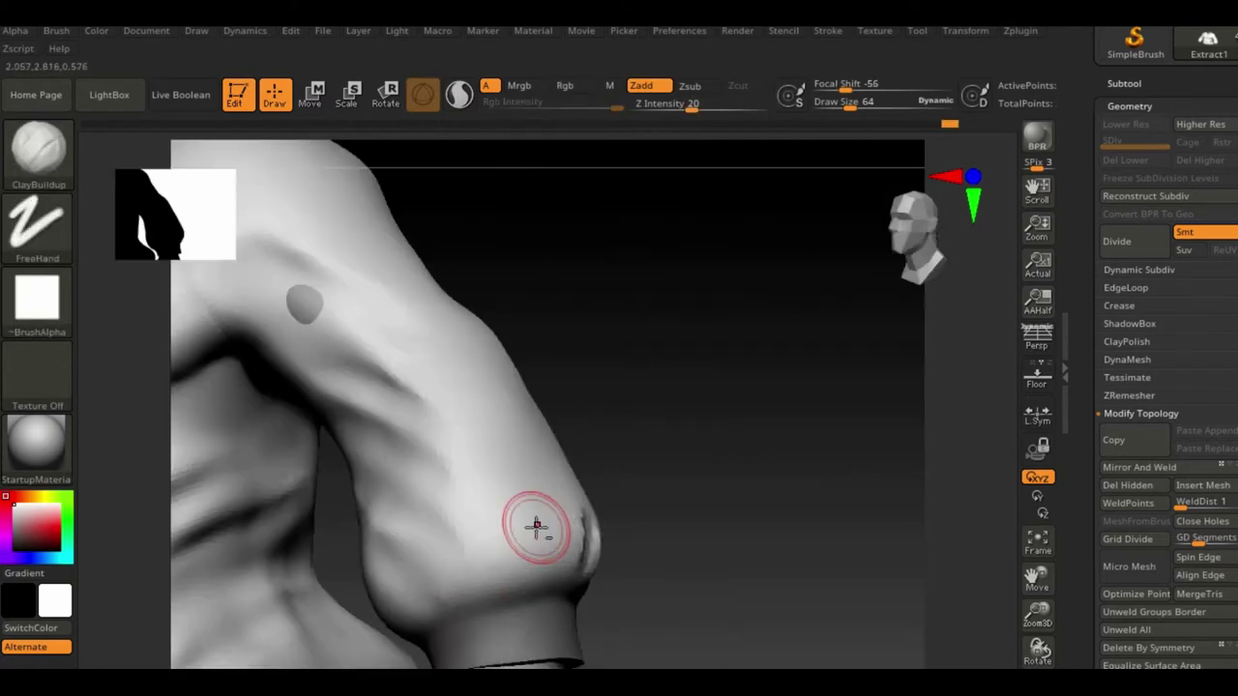
mouse_move(460, 609)
right_mouse_down()
mouse_move(658, 478)
mouse_move(956, 381)
mouse_move(875, 532)
right_mouse_up()
Pick the Chisel brush to sculpt folds on the lower torso and sleeves.
key("b")
key("m")
key("v")
mouse_move(649, 475)
right_mouse_down()
mouse_move(654, 486)
mouse_move(619, 444)
right_mouse_up()
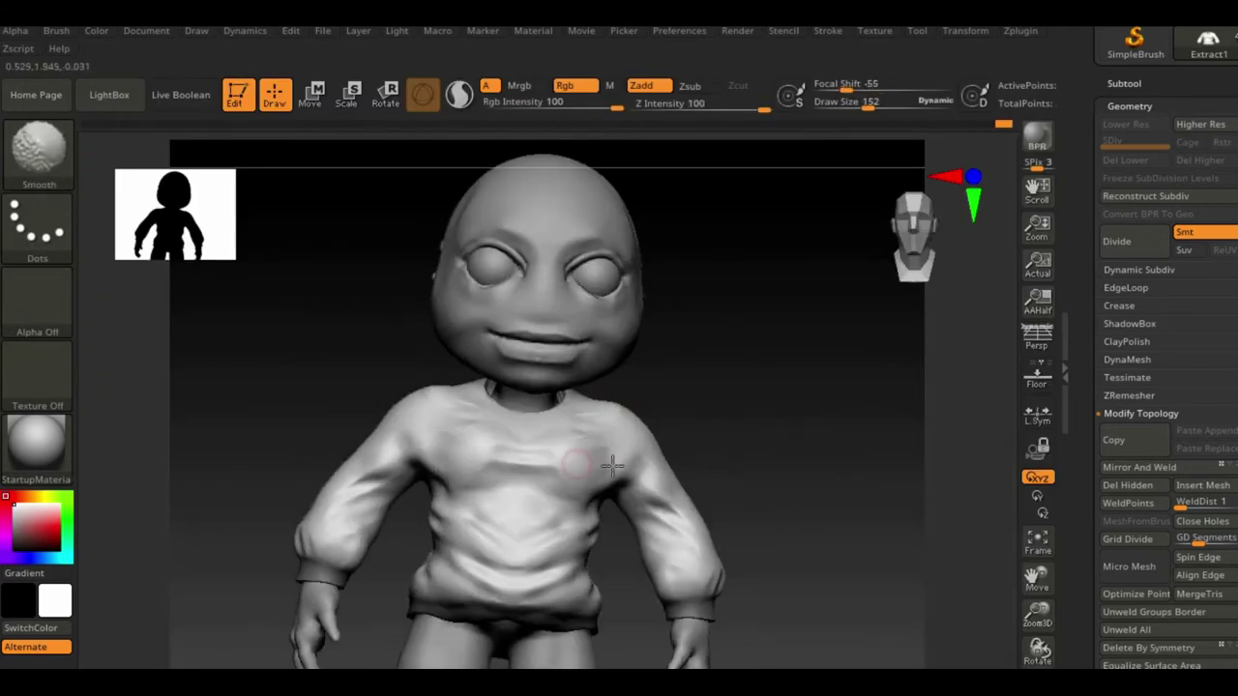
key("b")
left_click(211, 205)
right_click_drag(519, 455, 571, 400, "alt")
mouse_move(576, 633)
right_mouse_down()
mouse_move(854, 473)
mouse_move(635, 338)
right_mouse_up()
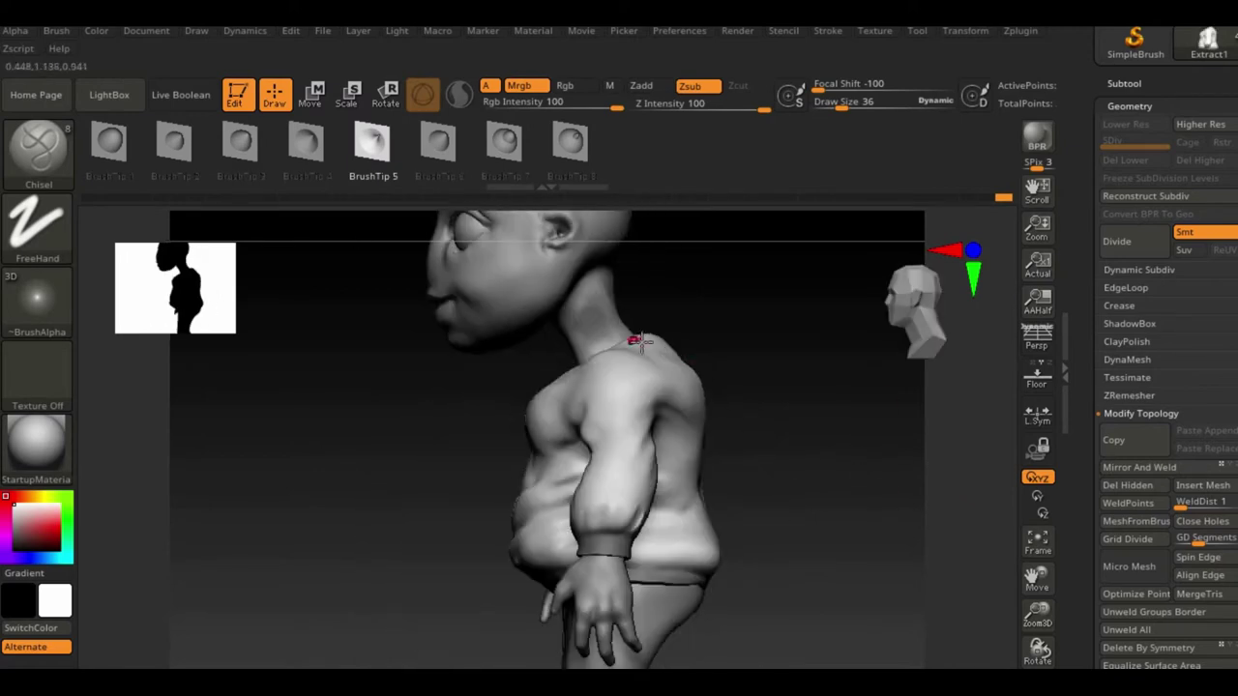
Return to the Move brush and bring the model back to the front.
key("b")
key("m")
key("v")
mouse_move(780, 489)
right_mouse_down()
mouse_move(888, 523)
mouse_move(857, 406)
mouse_move(873, 420)
right_mouse_up()
Commit an IMM zipper curve down the hoodie's chest.
key("b")
key("i")
key("z")
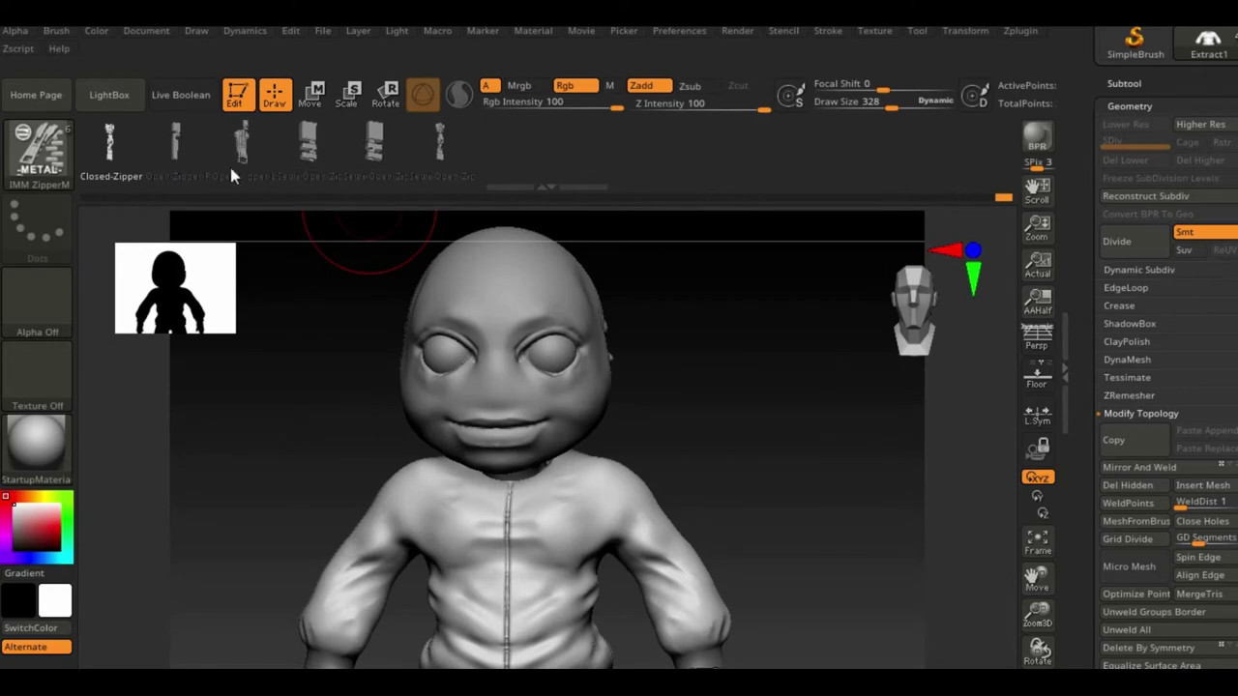
right_click_drag(600, 466, 617, 304, "ctrl")
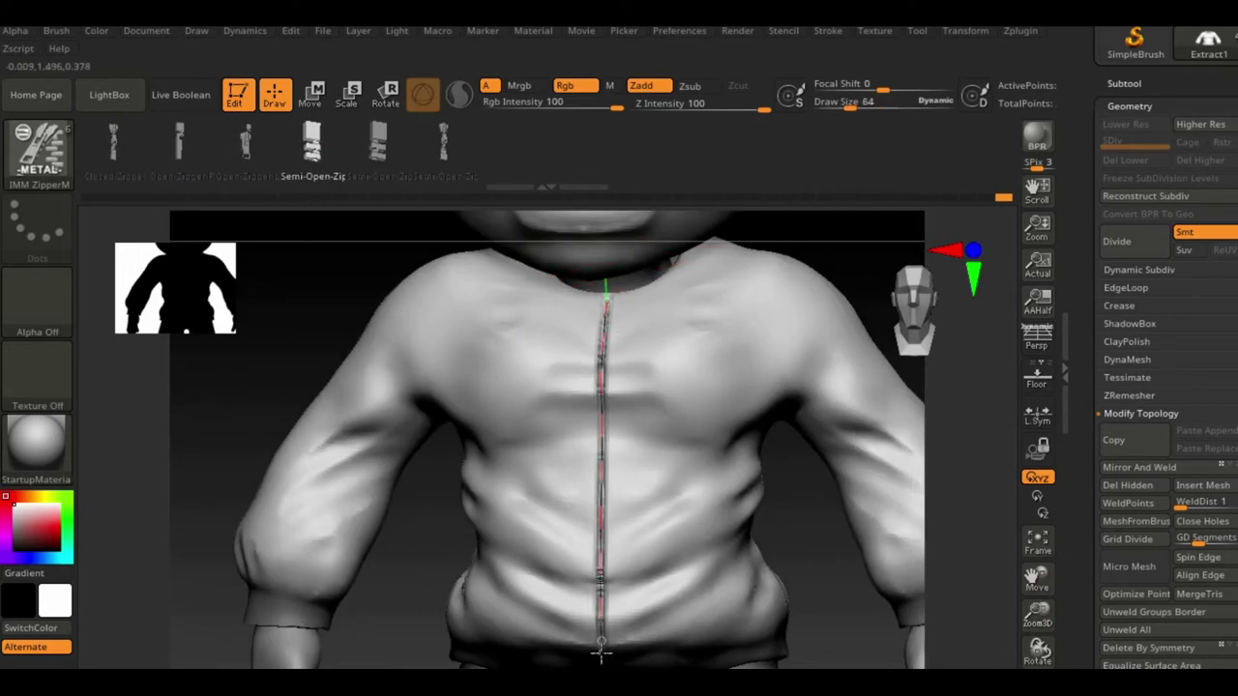
left_click(735, 369)
key("f")
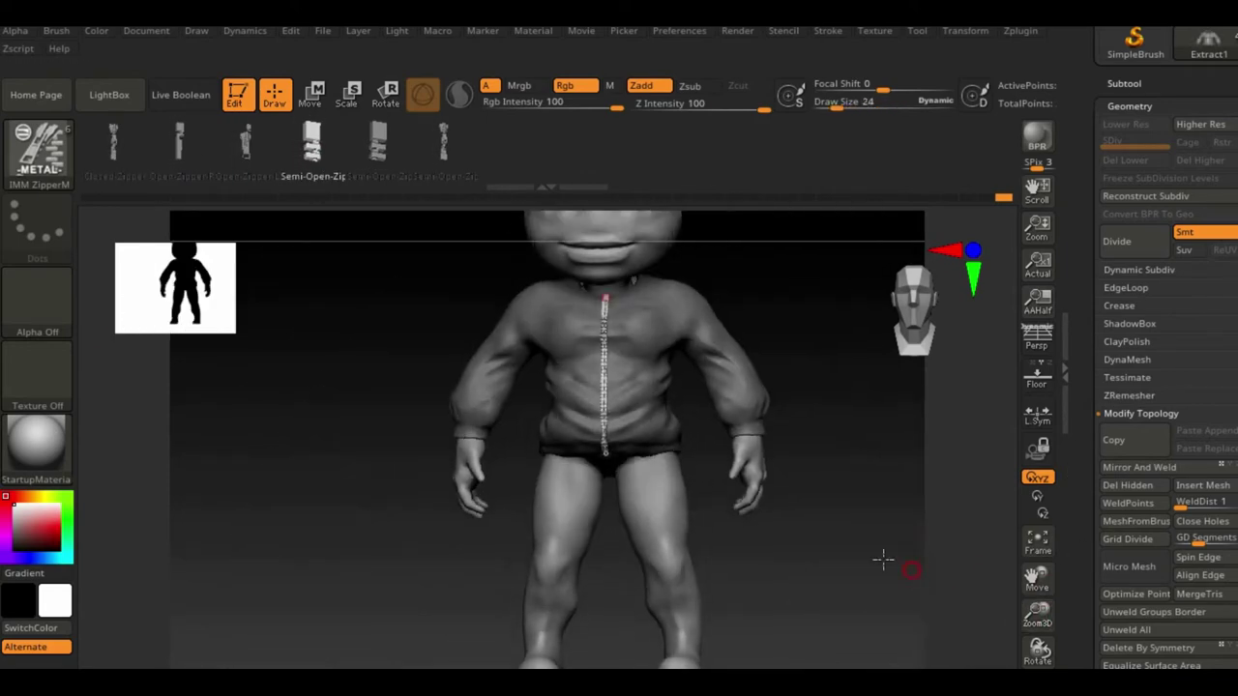
Check the zipper, then switch to the body subtool PM3D_Sphere3D_3.
left_click_drag(884, 561, 909, 503)
right_click_drag(909, 502, 917, 429, "ctrl")
right_click_drag(938, 491, 938, 551, "ctrl")
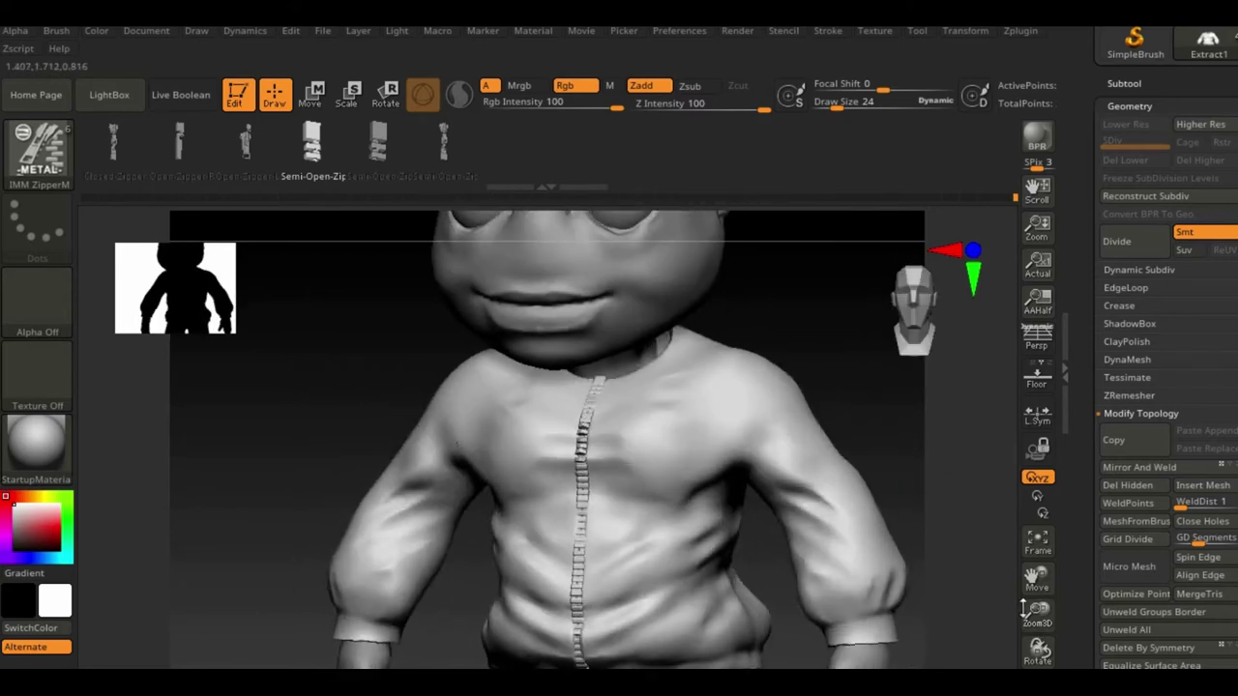
left_click_drag(939, 552, 870, 542)
scroll(1161, 290, "up", 5)
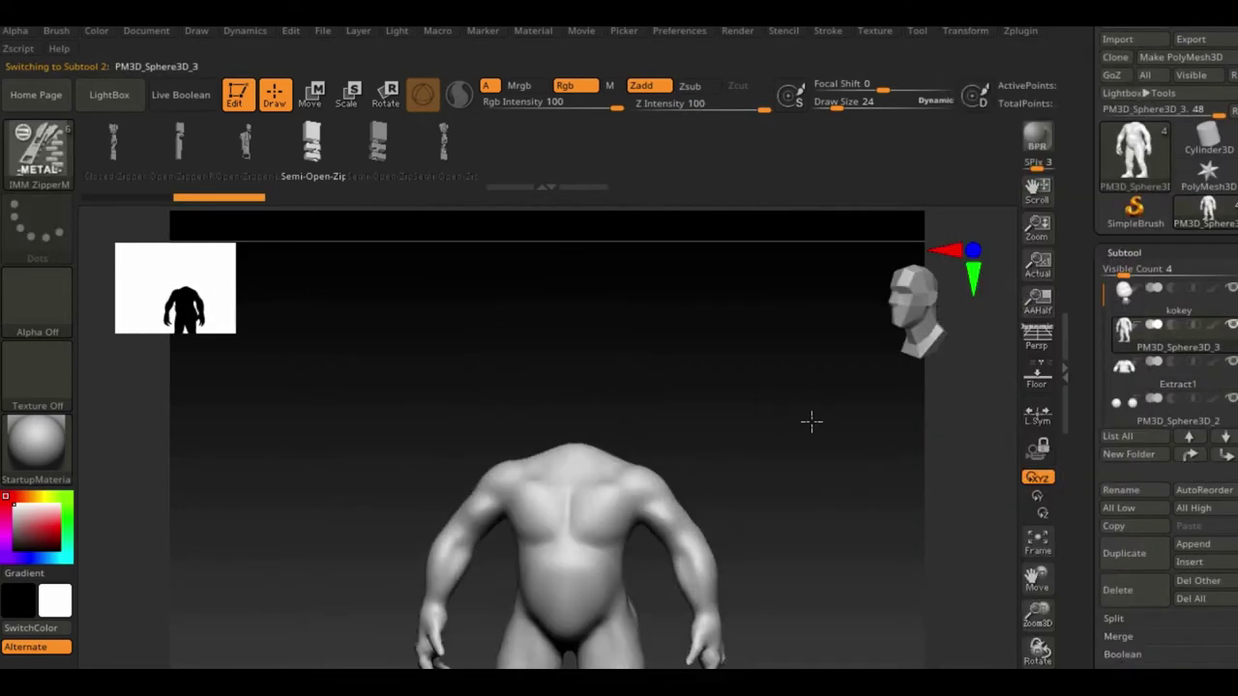
Mask a band around the neck and shoulders and extract it as Extract2.
key("b")
mouse_move(608, 470)
left_mouse_down()
mouse_move(610, 413)
mouse_move(500, 460)
left_mouse_up()
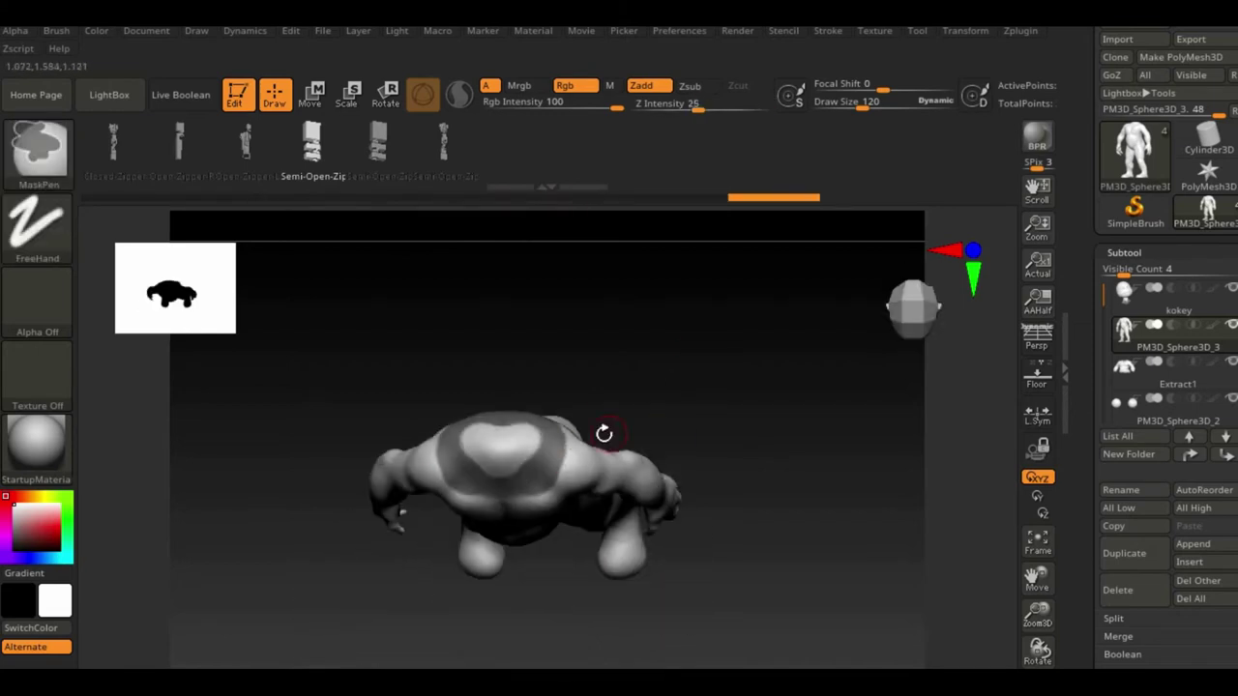
left_click_drag(604, 433, 516, 436)
left_click_drag(771, 364, 772, 334)
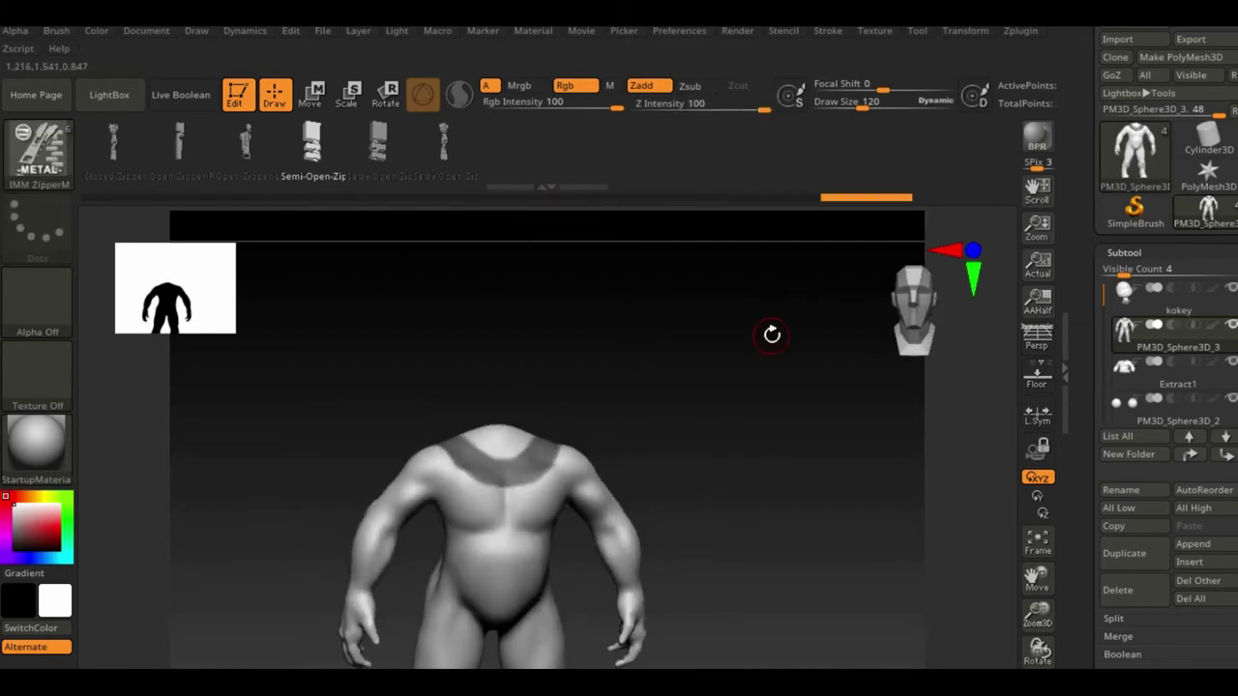
left_click(592, 437, "ctrl+shift")
left_click(1117, 602)
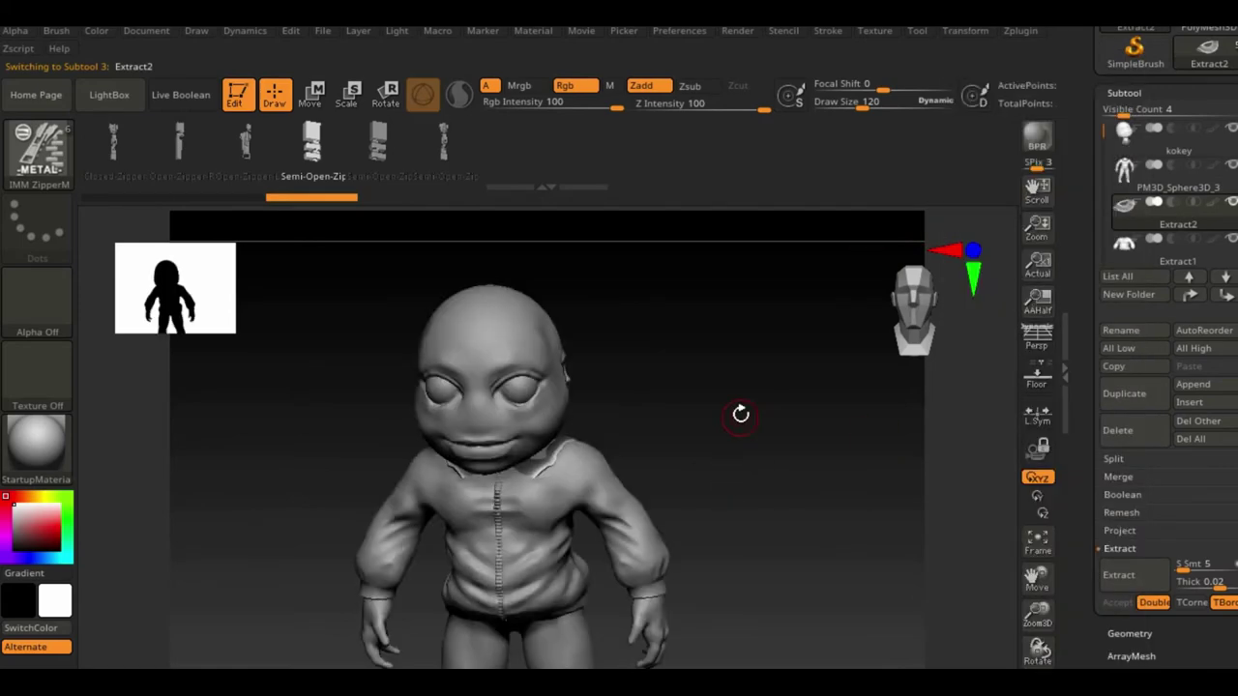
Push the new Extract2 collar into shape with the Move brush.
key("w")
left_click_drag(496, 241, 522, 408)
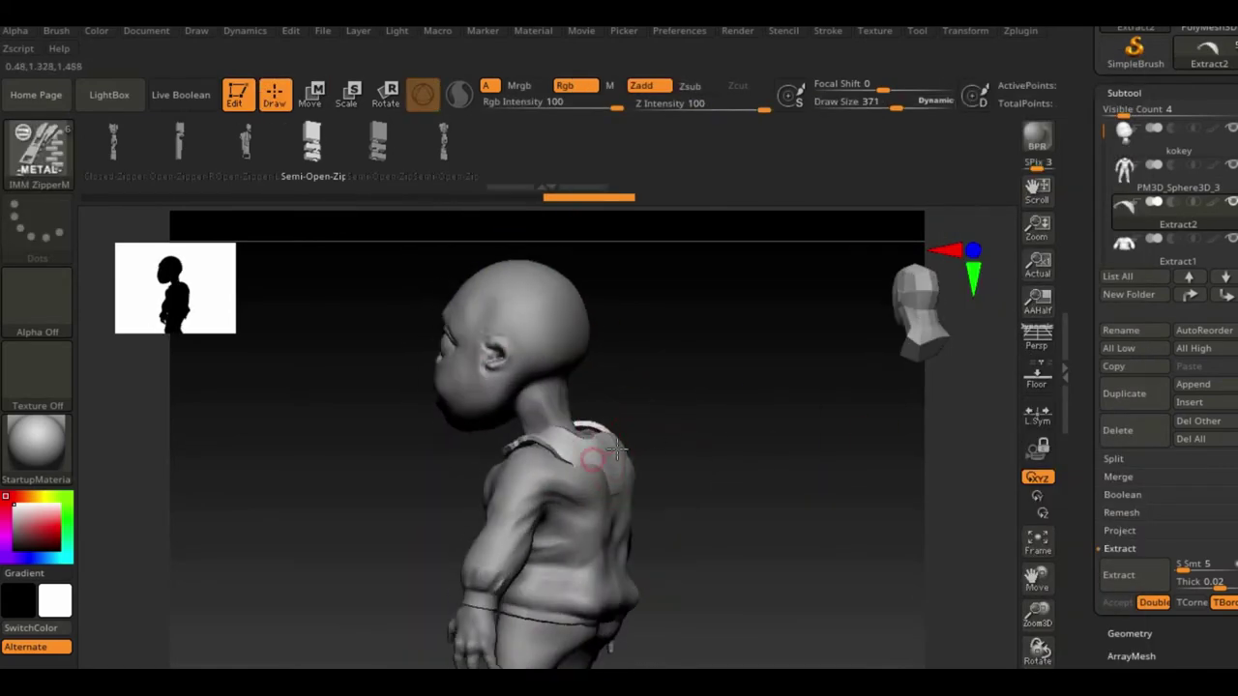
key("b")
key("m")
key("v")
right_click_drag(522, 408, 491, 418)
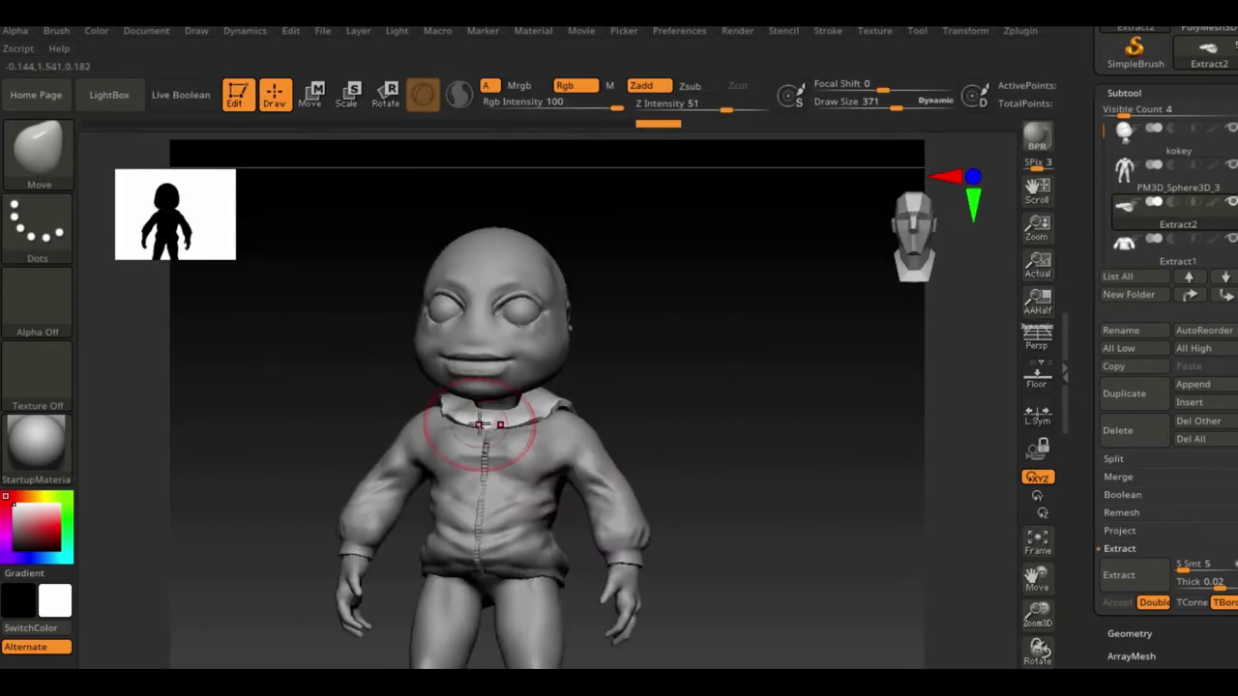
mouse_move(683, 400)
left_mouse_down()
mouse_move(641, 409)
mouse_move(732, 423)
mouse_move(522, 438)
mouse_move(677, 387)
left_mouse_up()
Sculpt thick hood folds into the collar with ClayBuildup, softening with Smooth.
key("b")
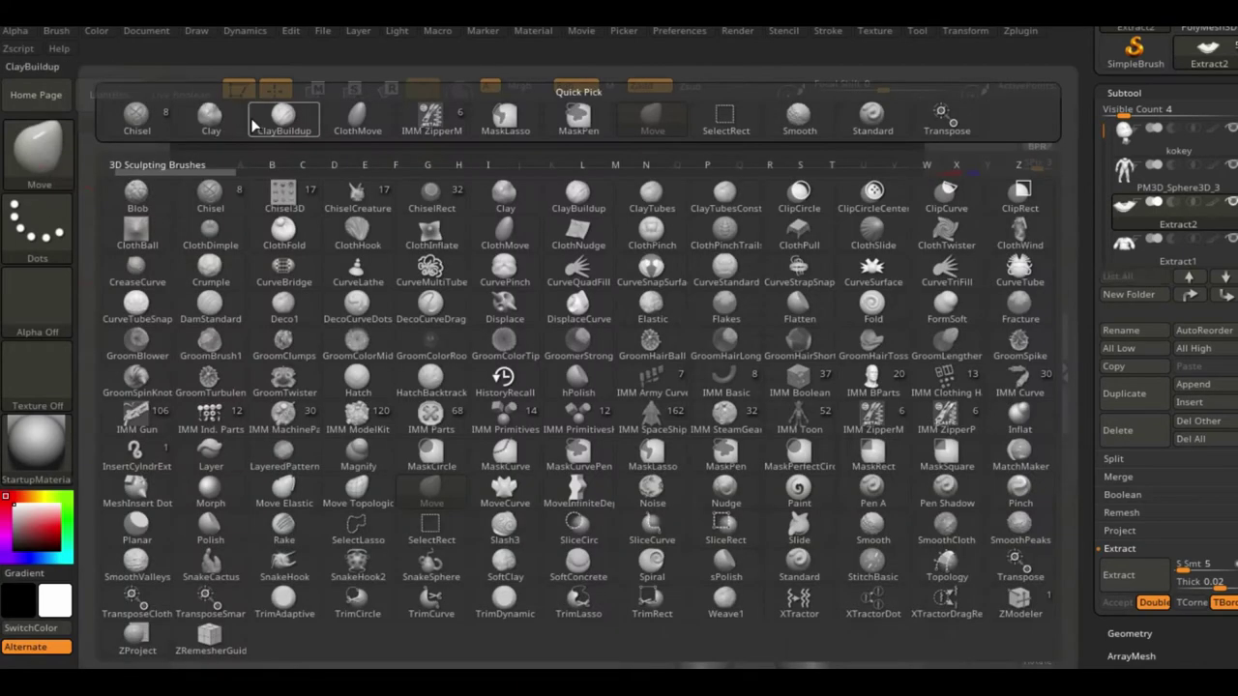
key("c")
key("b")
mouse_move(890, 381)
left_mouse_down()
mouse_move(754, 533)
mouse_move(809, 396)
mouse_move(564, 538)
left_mouse_up()
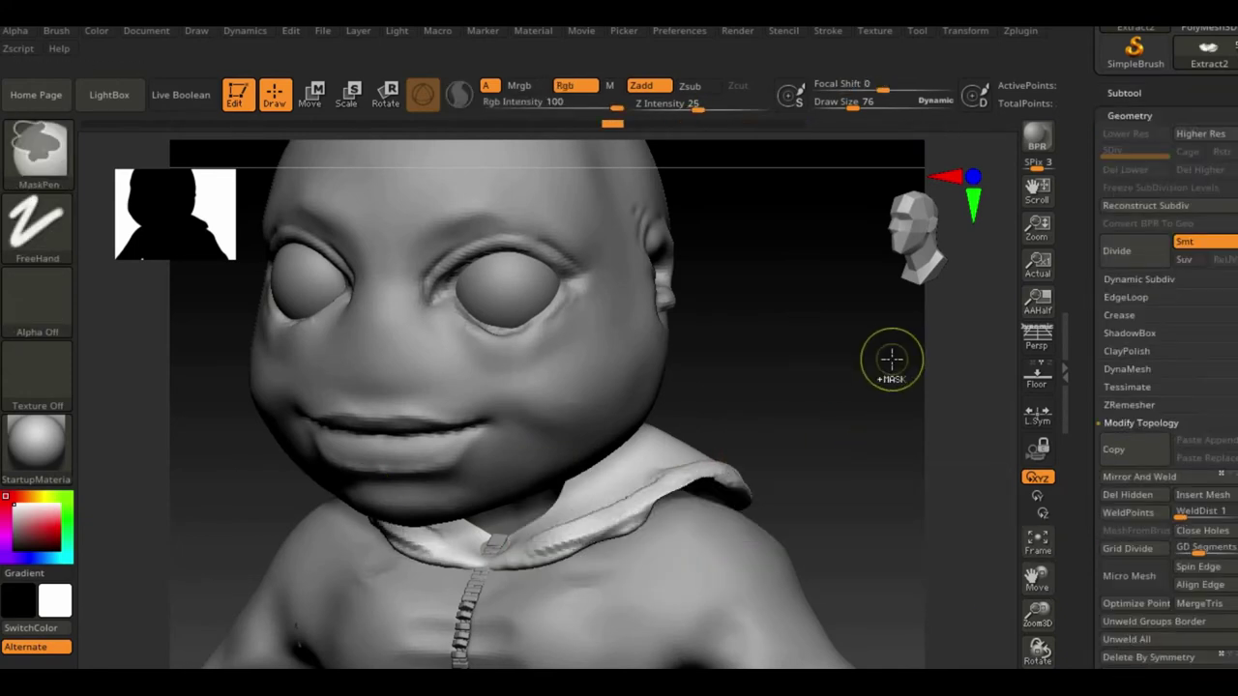
mouse_move(884, 359)
left_mouse_down()
mouse_move(636, 506)
mouse_move(759, 471)
left_mouse_up()
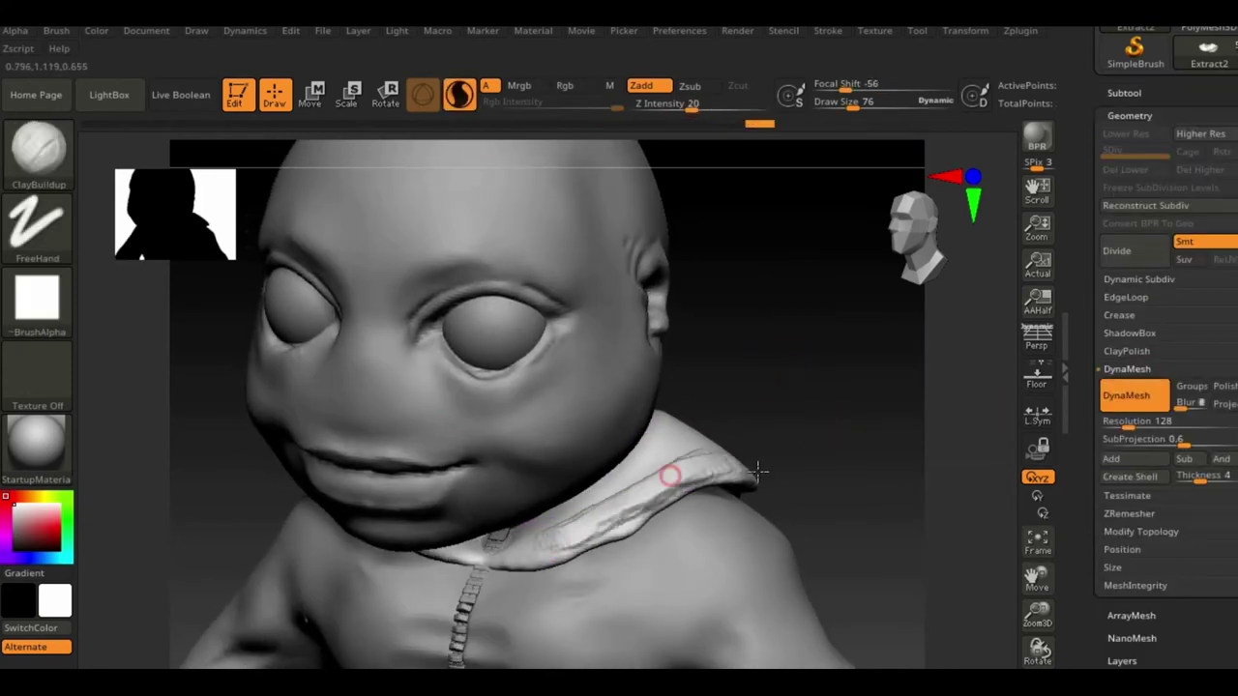
mouse_move(622, 519)
left_mouse_down()
mouse_move(842, 387)
mouse_move(923, 435)
mouse_move(556, 543)
left_mouse_up()
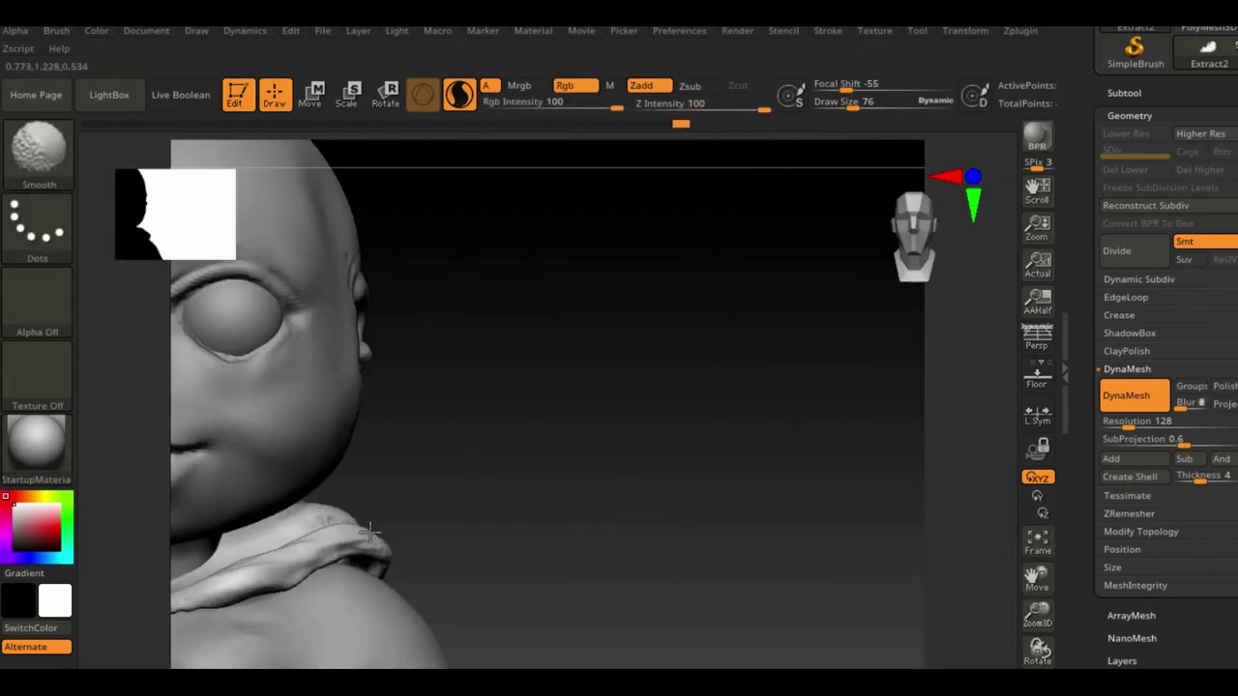
left_click_drag(698, 421, 574, 534)
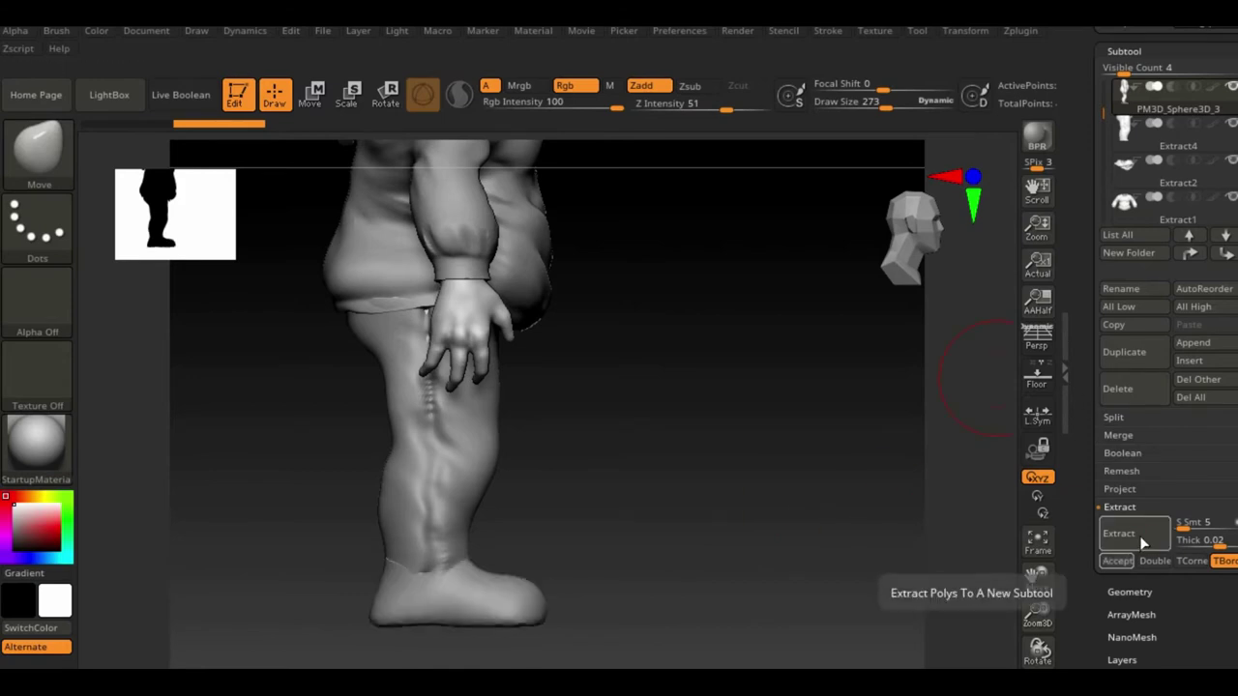
Extract the masked foot as a shoe, trim its top with TrimCurve, and ZRemesh it.
left_click(1118, 561)
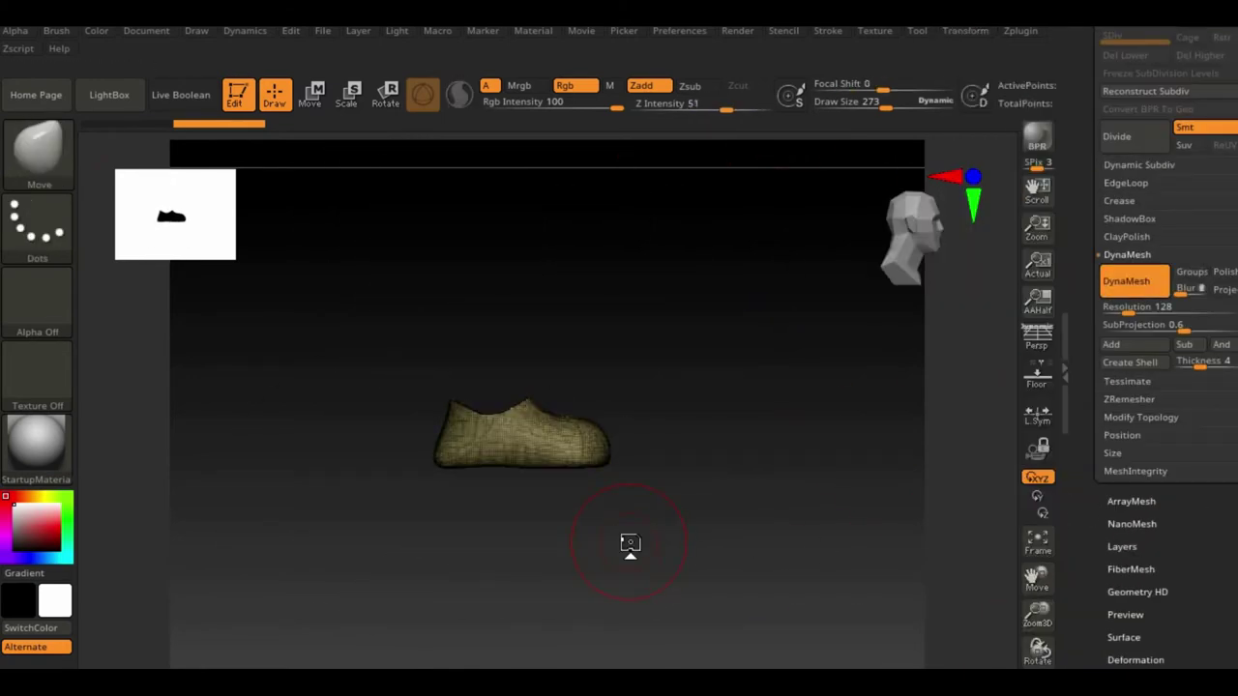
left_click(41, 171, "ctrl+shift")
left_click(456, 593)
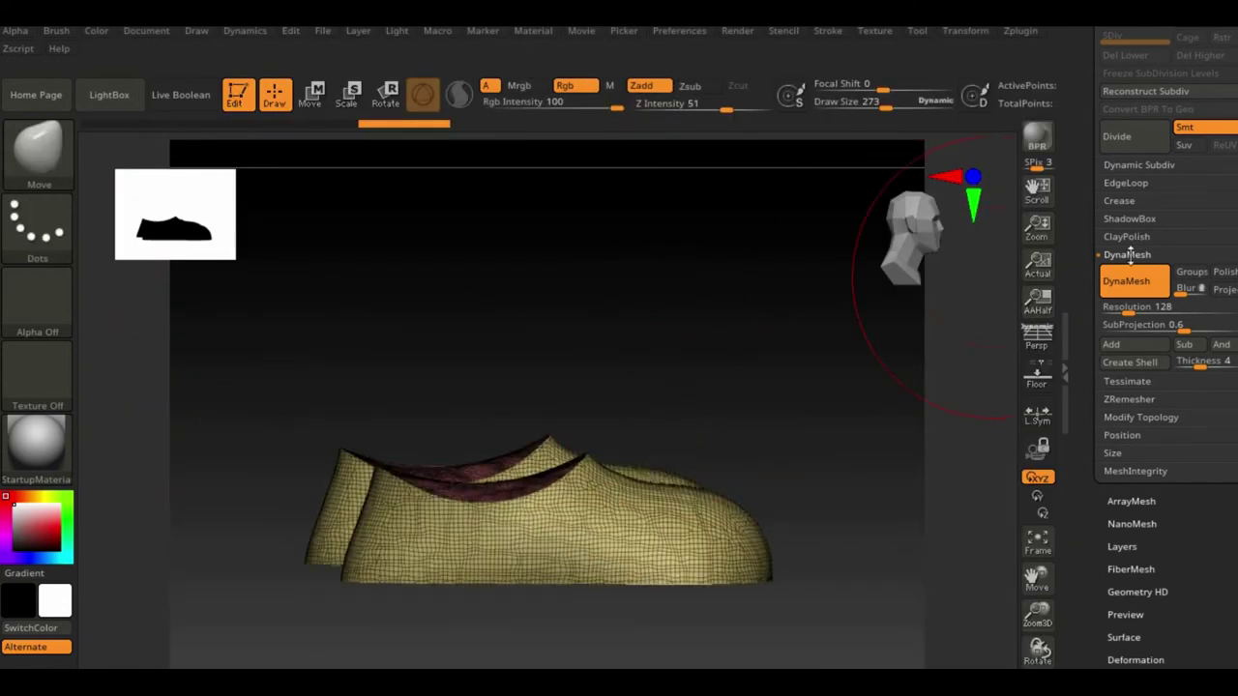
left_click(1129, 398)
left_click(1129, 317)
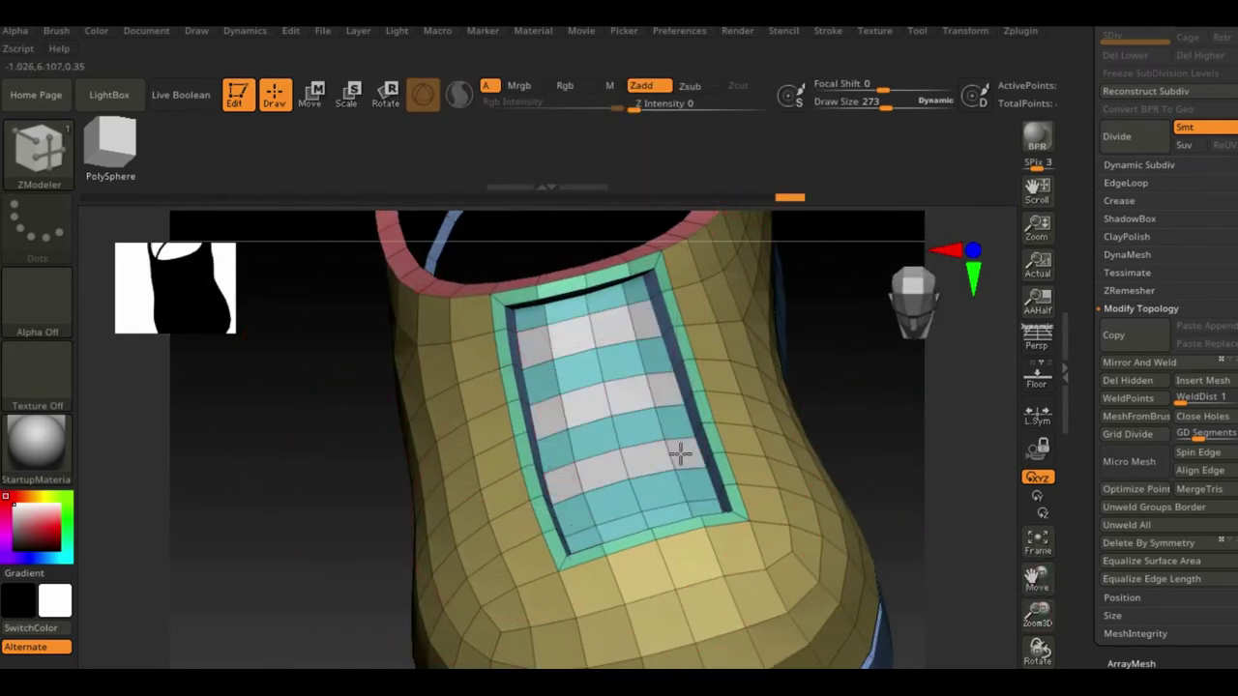
Make the inset panel one polygroup and extrude its rows into raised laces.
key("space")
left_click(569, 333)
key("space")
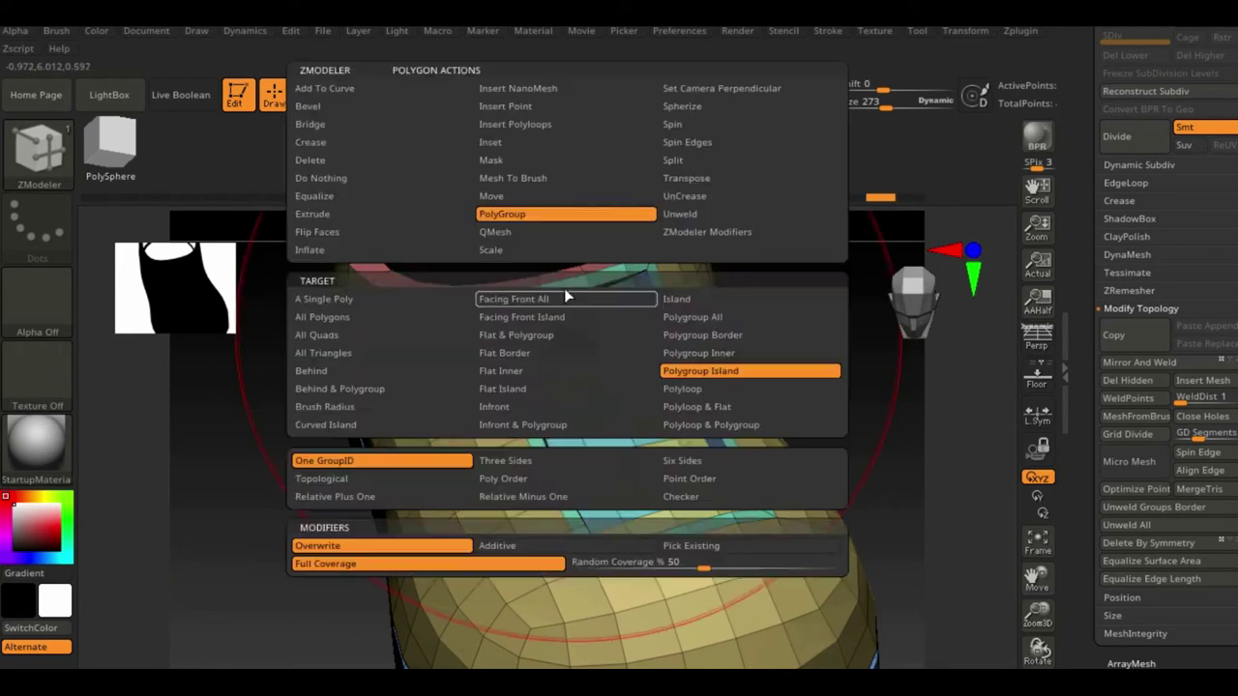
left_click(564, 288)
key("space")
left_click_drag(585, 309, 692, 278)
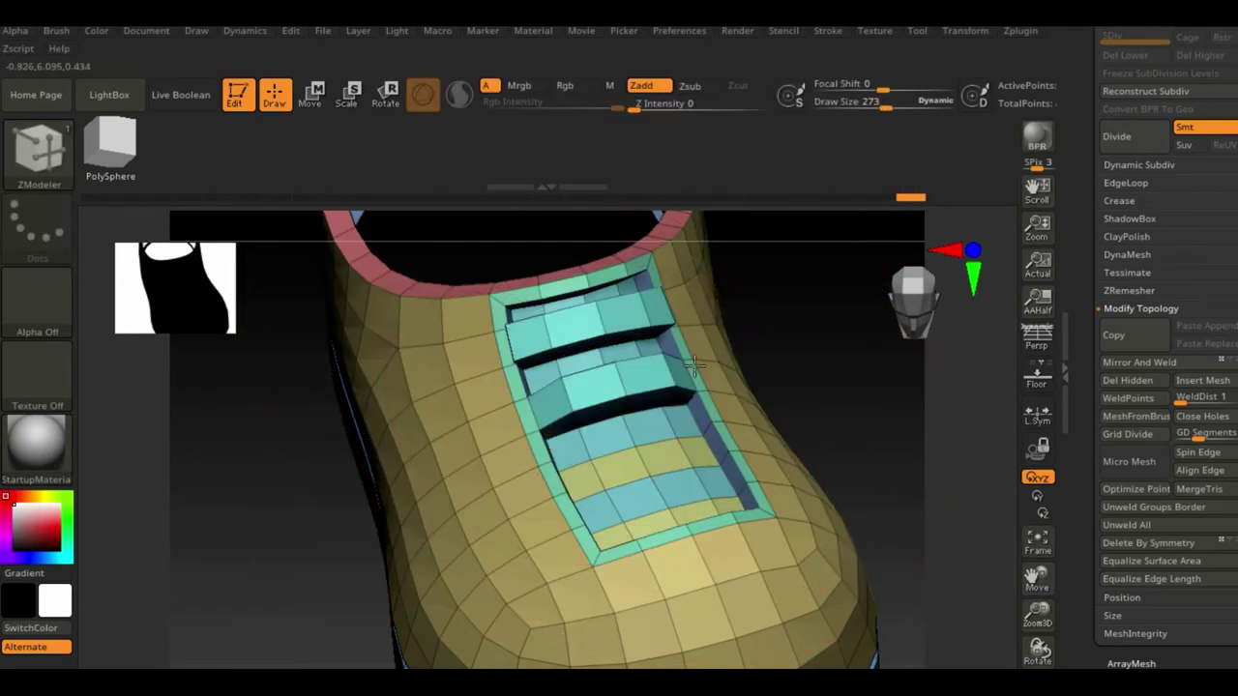
left_click_drag(729, 471, 880, 541)
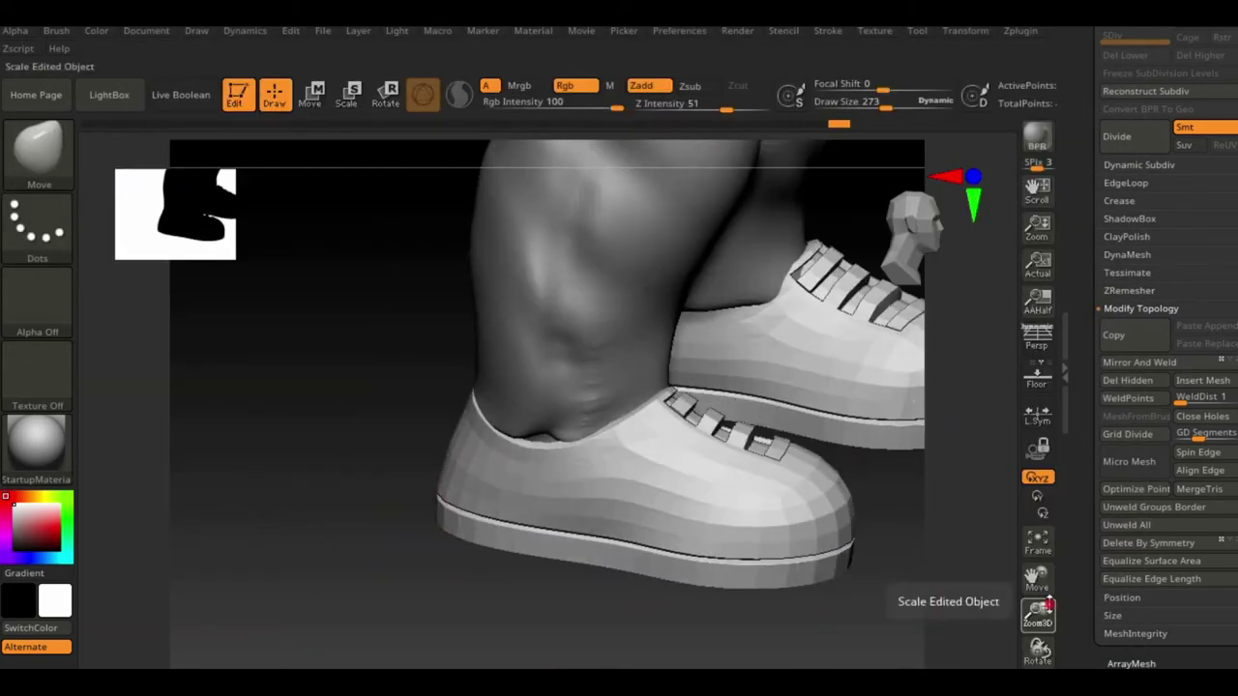
left_click_drag(1037, 614, 1036, 577)
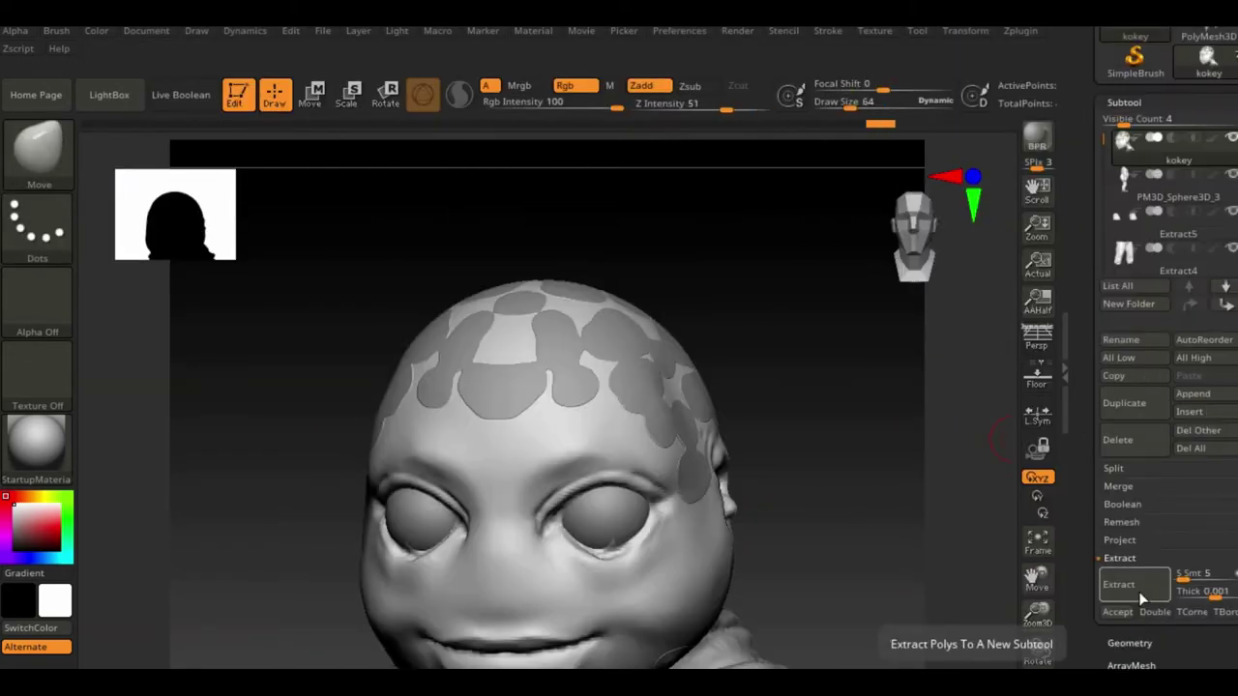
Extract the masked scalp spots as a new piece and return to the head.
left_click_drag(801, 442, 726, 343)
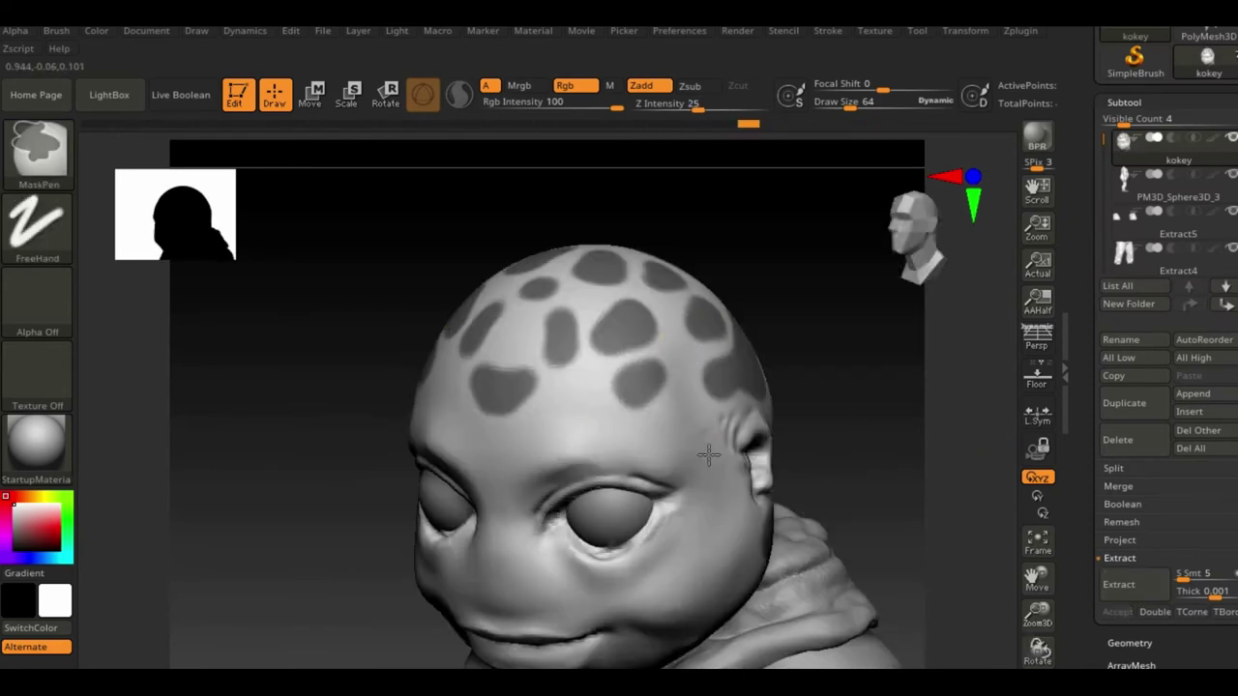
left_click_drag(708, 454, 767, 357)
left_click_drag(720, 309, 603, 381)
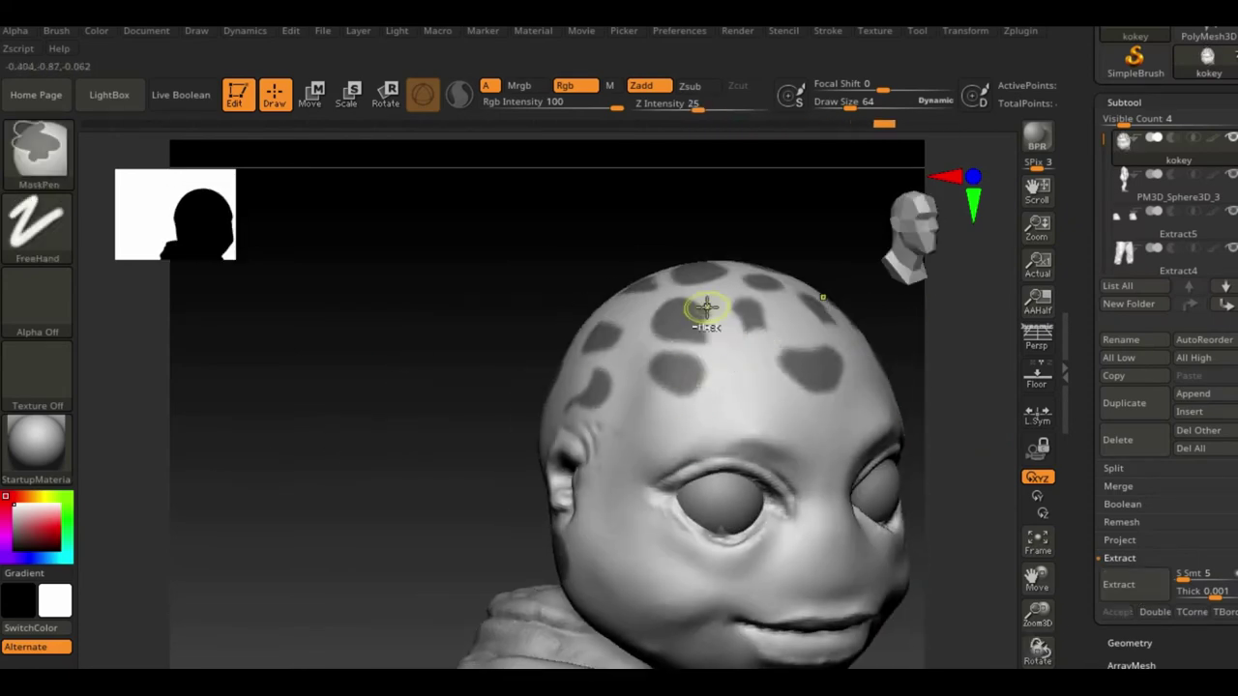
left_click_drag(706, 307, 424, 373)
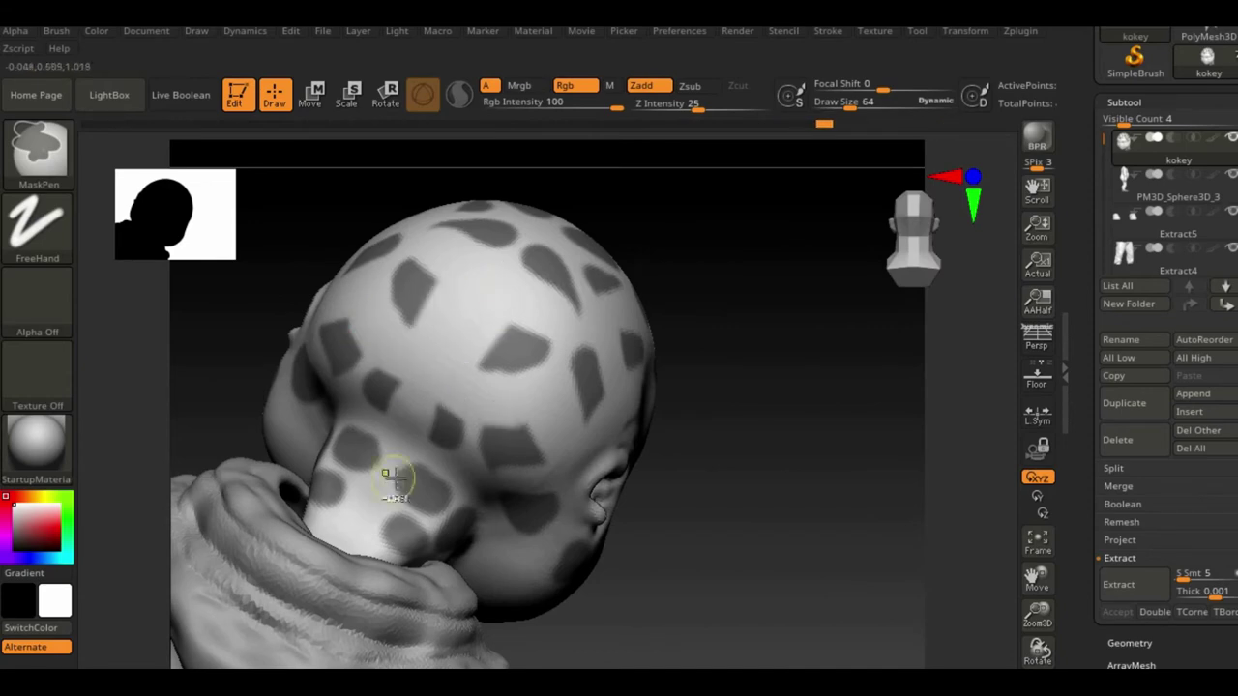
left_click_drag(392, 476, 474, 440)
left_click_drag(846, 597, 677, 541)
left_click(1119, 584)
left_click(1119, 612)
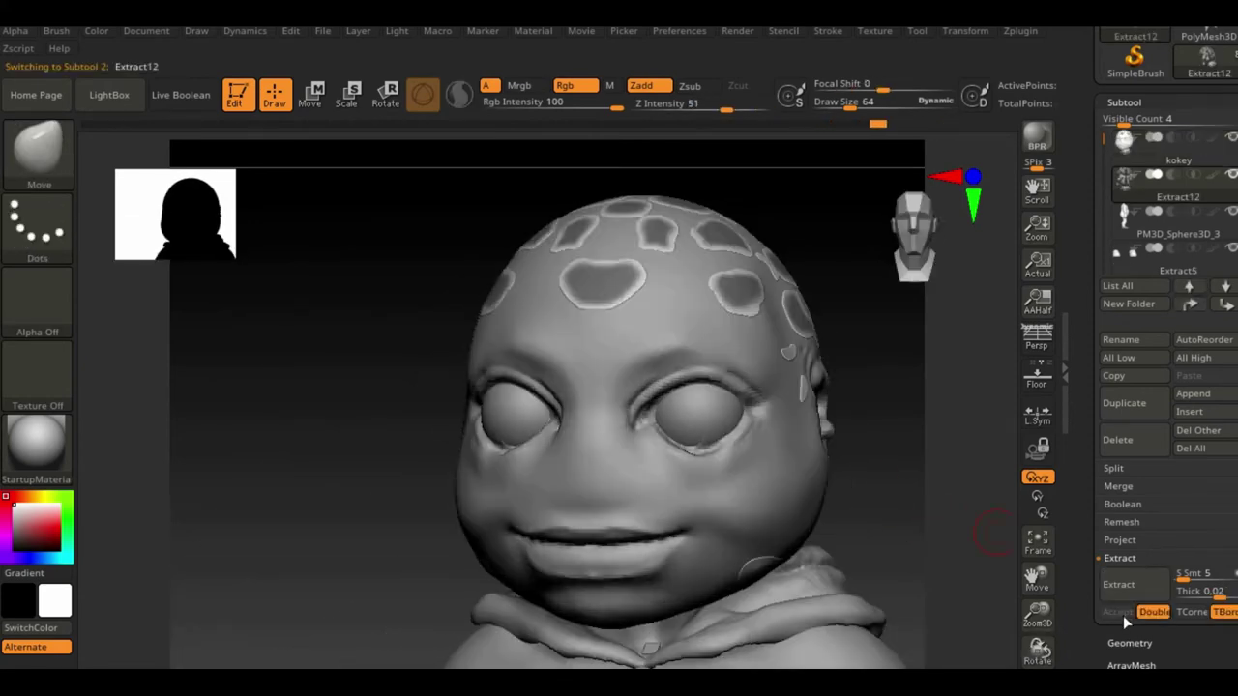
left_click_drag(581, 436, 351, 296)
left_click(599, 258, "alt")
Switch to DamStandard, invert the mask to free the spots, and show Deformation options.
key("b")
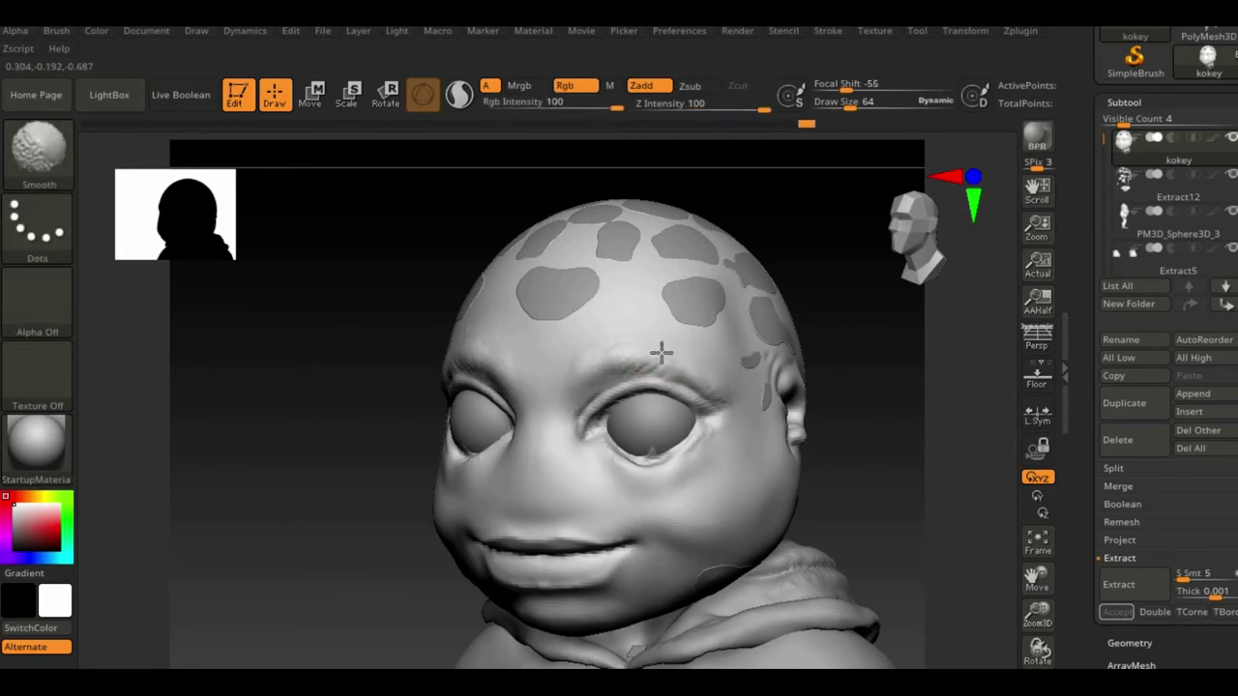
key("b")
key("d")
key("s")
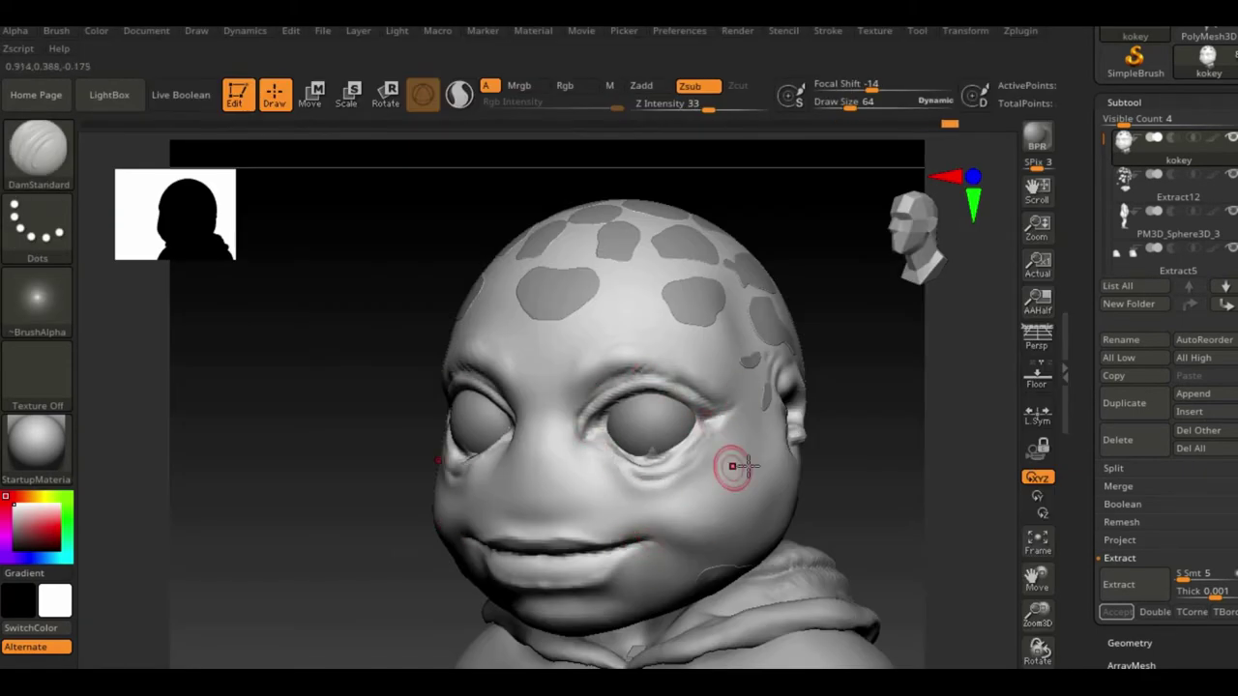
mouse_move(735, 467)
left_mouse_down("shift")
mouse_move(603, 574)
mouse_move(622, 303)
left_mouse_up("shift")
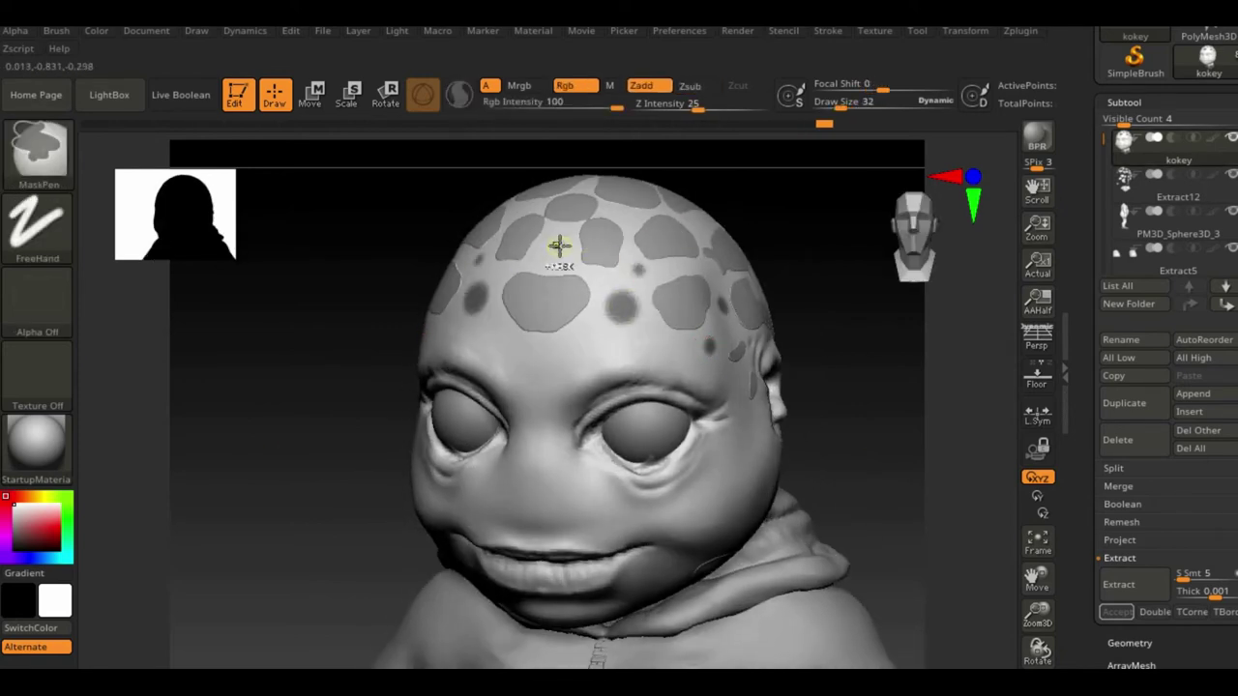
left_click_drag(559, 246, 817, 338)
left_click(401, 436, "ctrl")
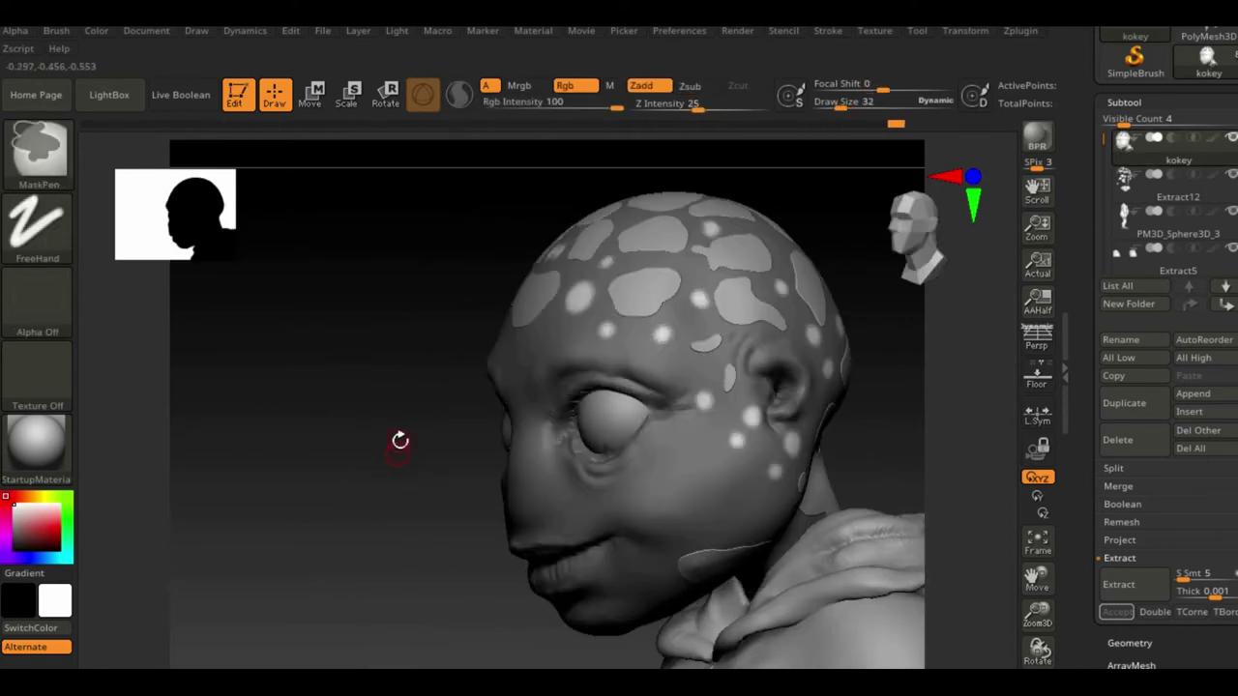
scroll(1160, 435, "down", 5)
left_click(1136, 598)
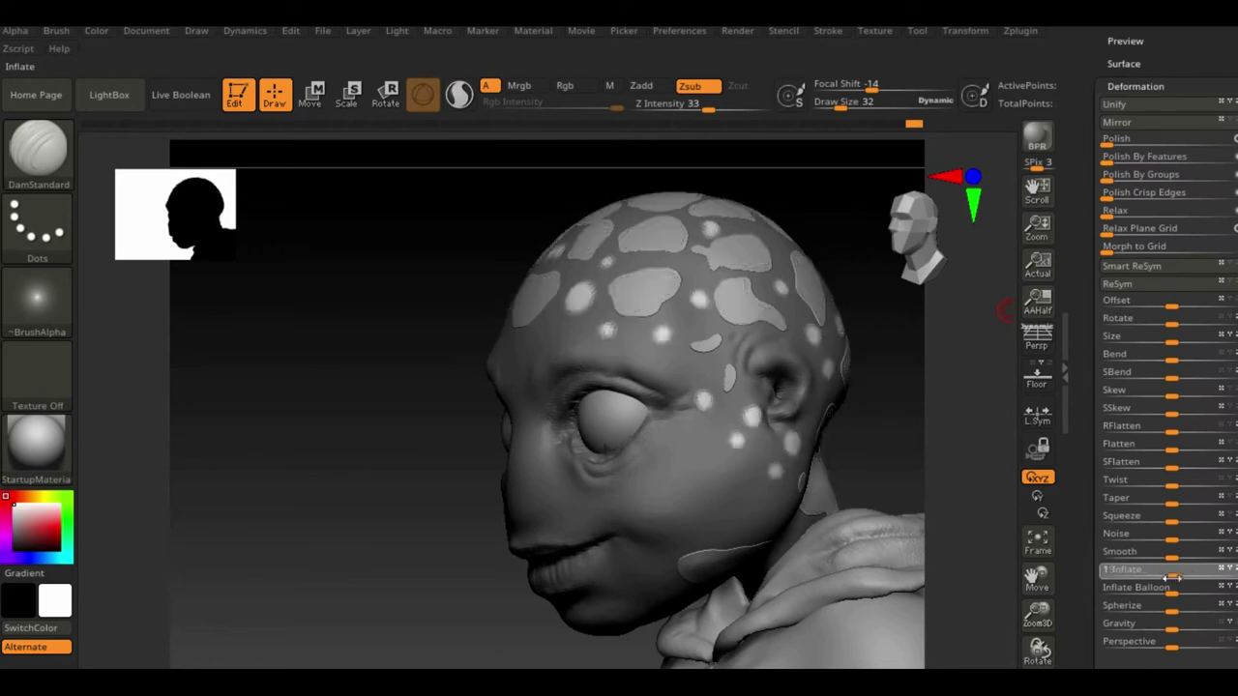
Raise the unmasked head spots with the Deformation Inflate slider and check them from several angles.
mouse_move(310, 451)
left_mouse_down()
mouse_move(879, 464)
mouse_move(867, 355)
mouse_move(909, 406)
left_mouse_up()
left_click_drag(1178, 576, 1181, 576)
mouse_move(874, 465)
left_mouse_down()
mouse_move(815, 368)
mouse_move(803, 376)
mouse_move(842, 381)
mouse_move(818, 365)
mouse_move(614, 332)
mouse_move(777, 322)
left_mouse_up()
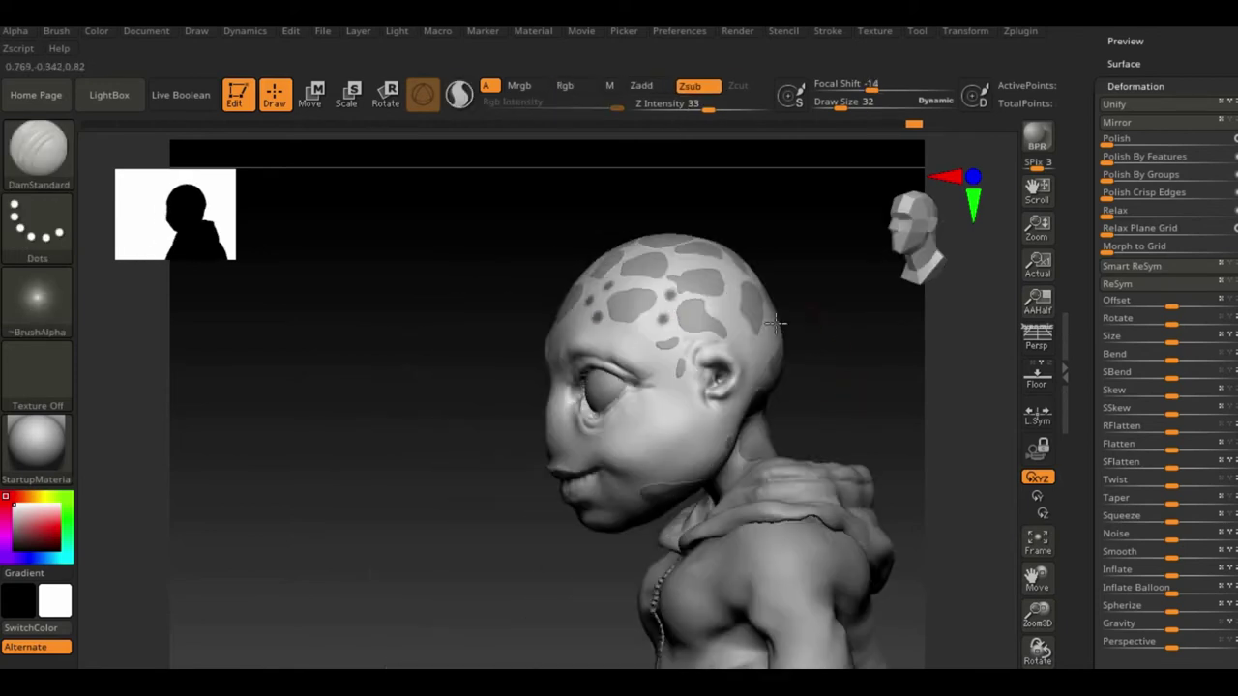
mouse_move(717, 445)
left_mouse_down()
mouse_move(778, 335)
mouse_move(613, 413)
left_mouse_up()
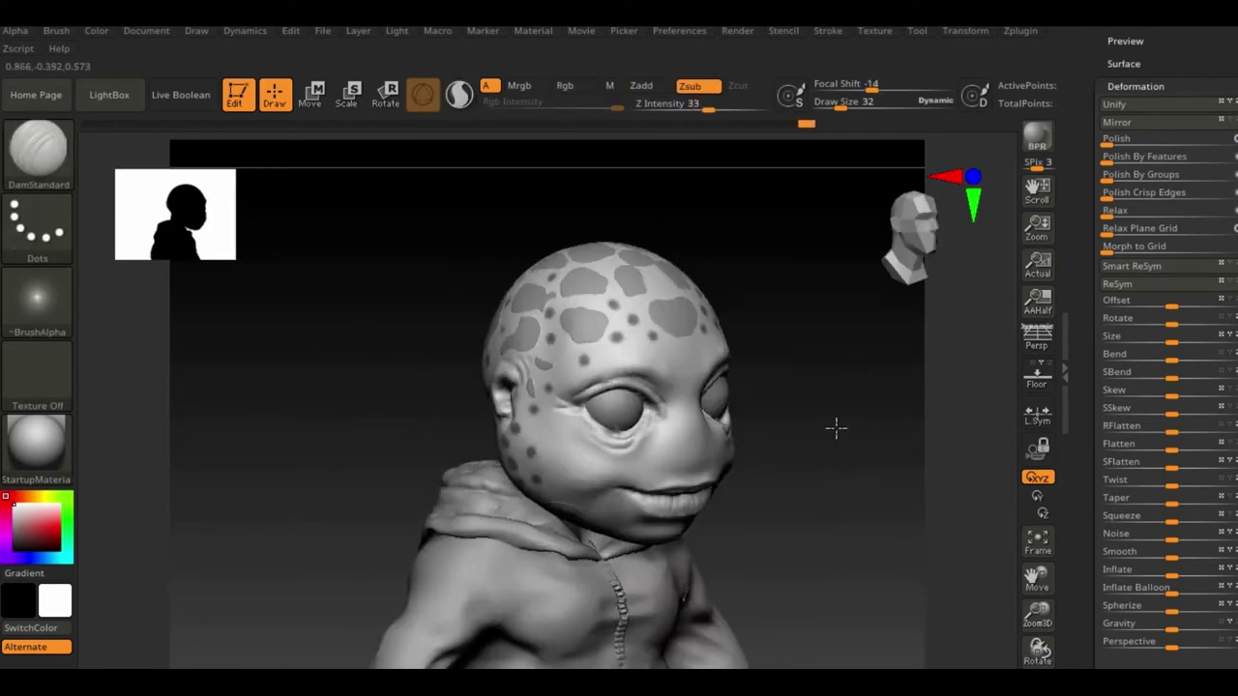
left_click_drag(834, 429, 914, 564)
mouse_move(934, 359)
left_mouse_down()
mouse_move(973, 423)
mouse_move(962, 471)
left_mouse_up()
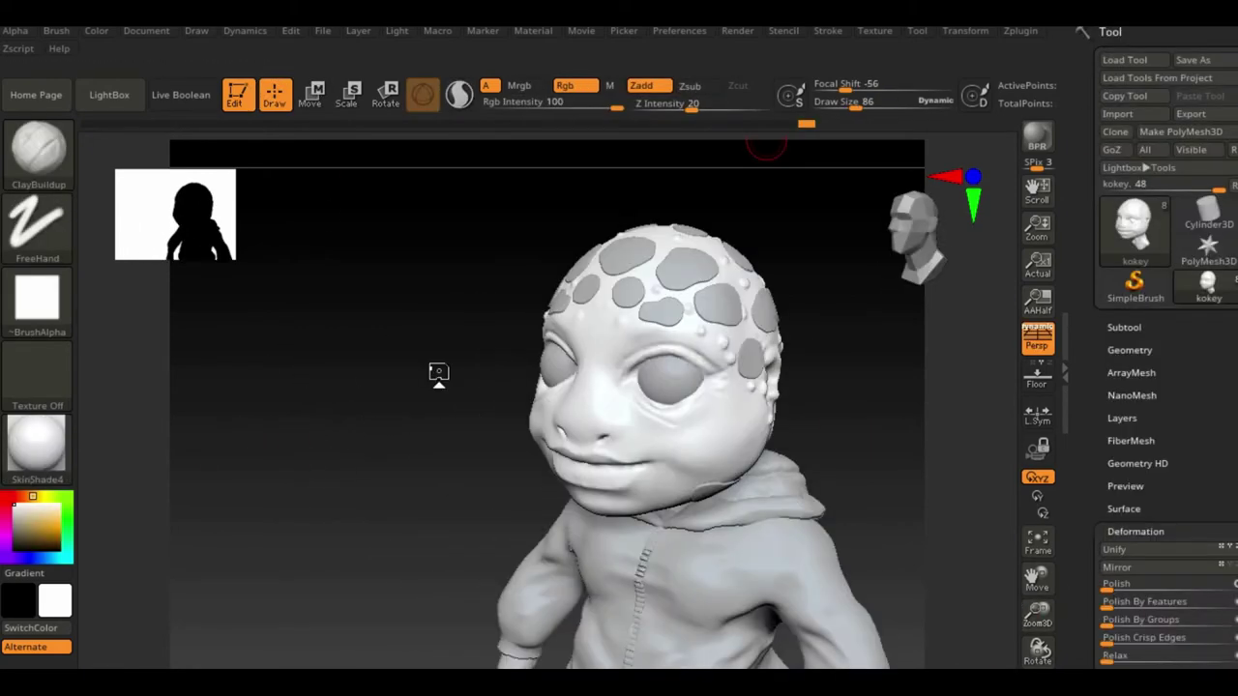
Switch to the Paint brush with a Color Spray stroke and Alpha 07.
left_click(37, 147)
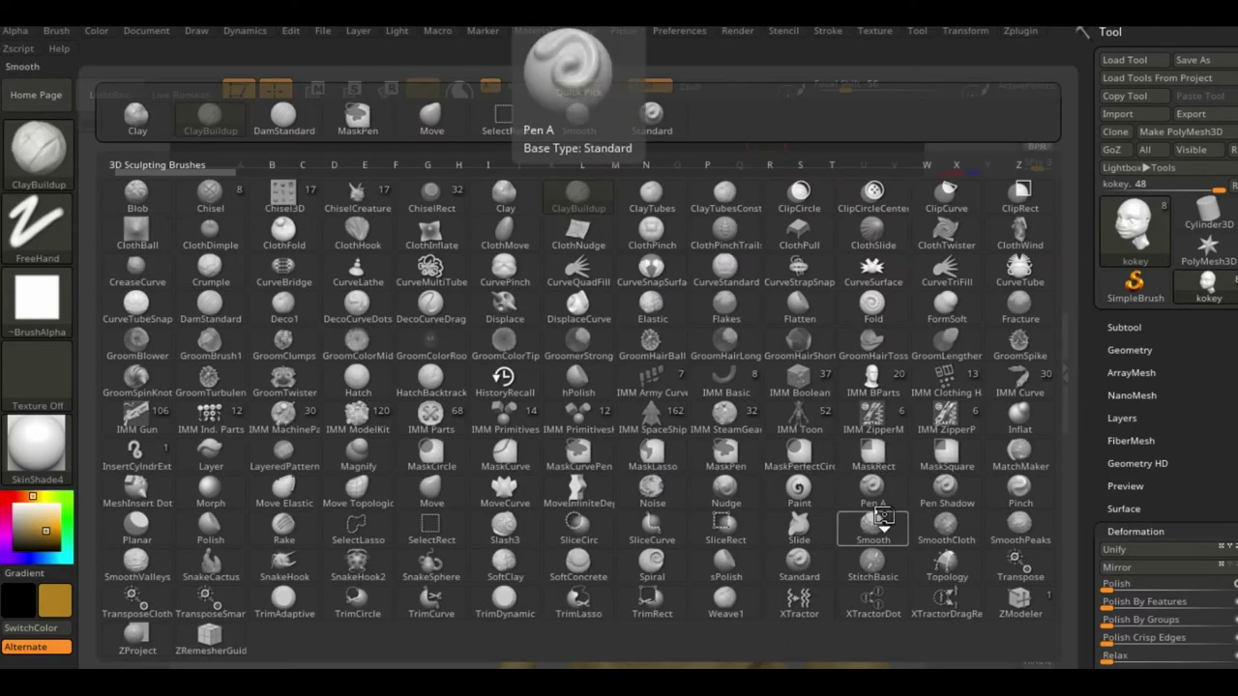
left_click(871, 526)
left_click(37, 300)
left_click(649, 390)
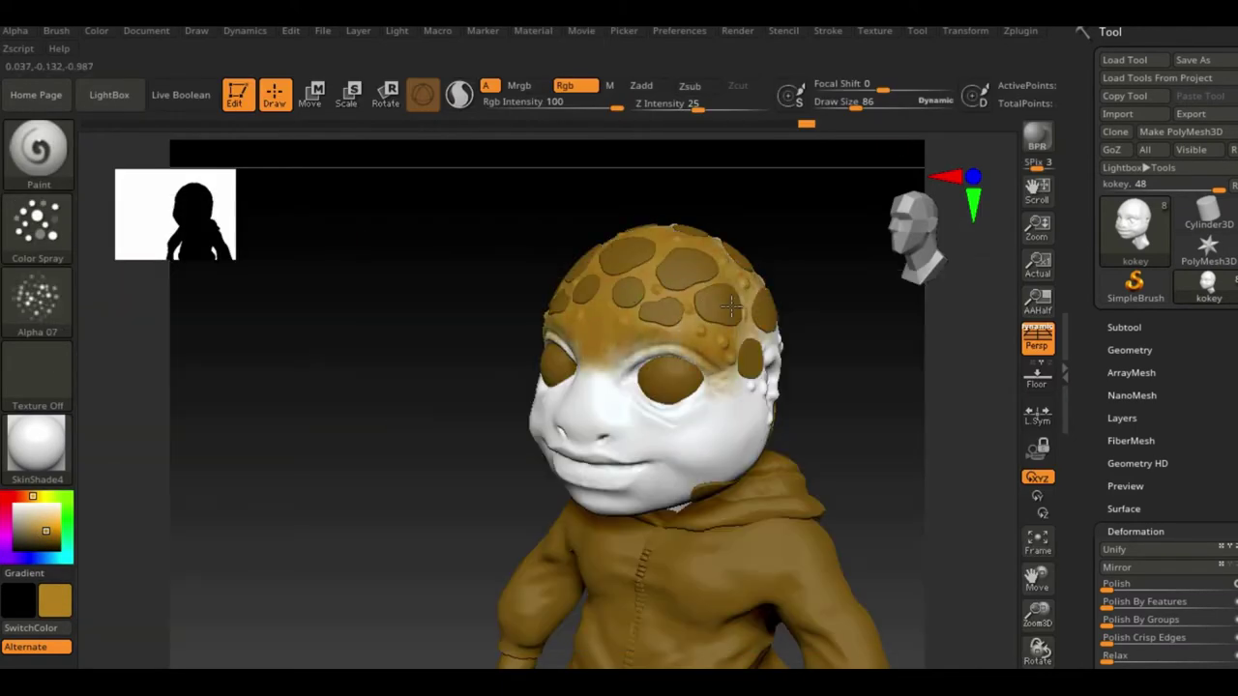
Spray mottled orange and yellow polypaint over the head while turning the model.
left_click_drag(661, 411, 505, 495)
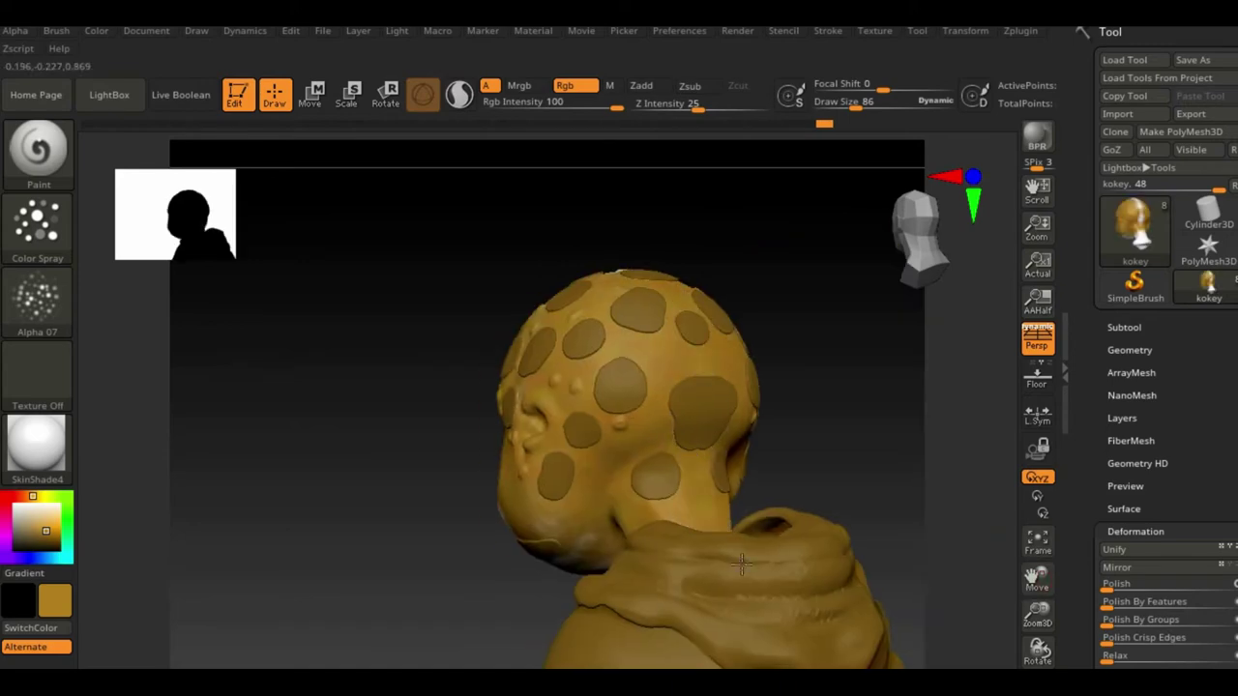
left_click_drag(92, 525, 481, 573)
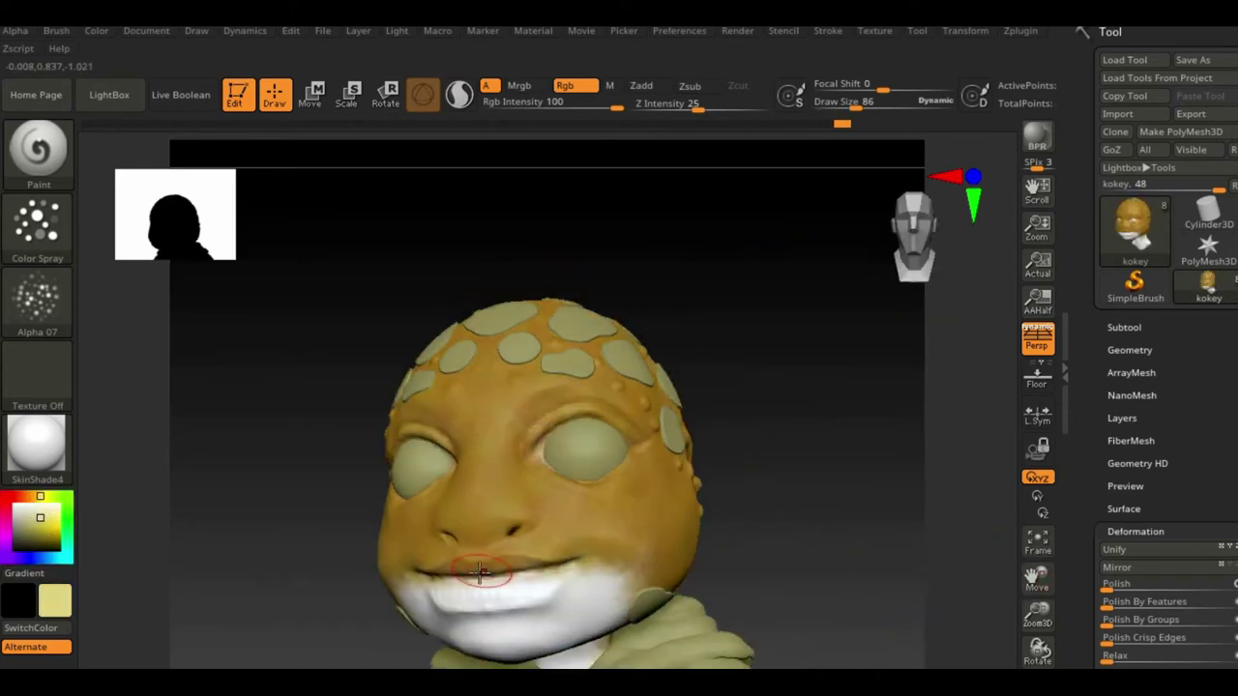
mouse_move(592, 666)
left_mouse_down("alt")
mouse_move(535, 613)
mouse_move(718, 486)
left_mouse_up("alt")
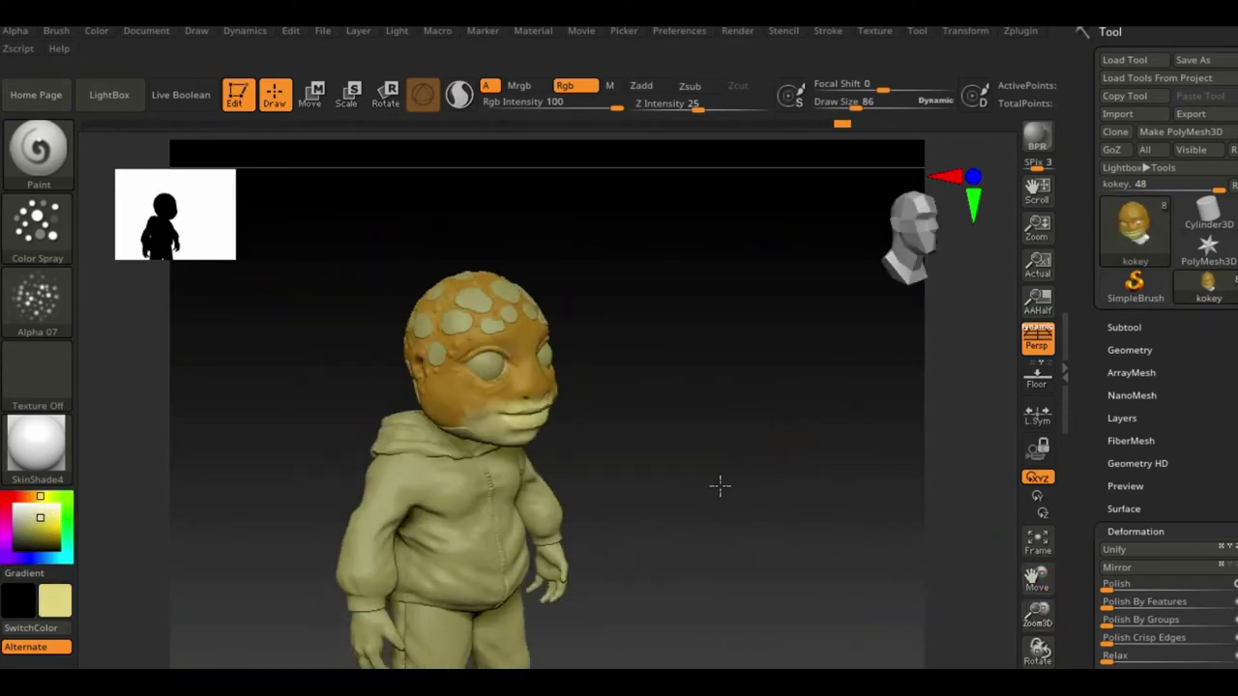
left_click(8, 505)
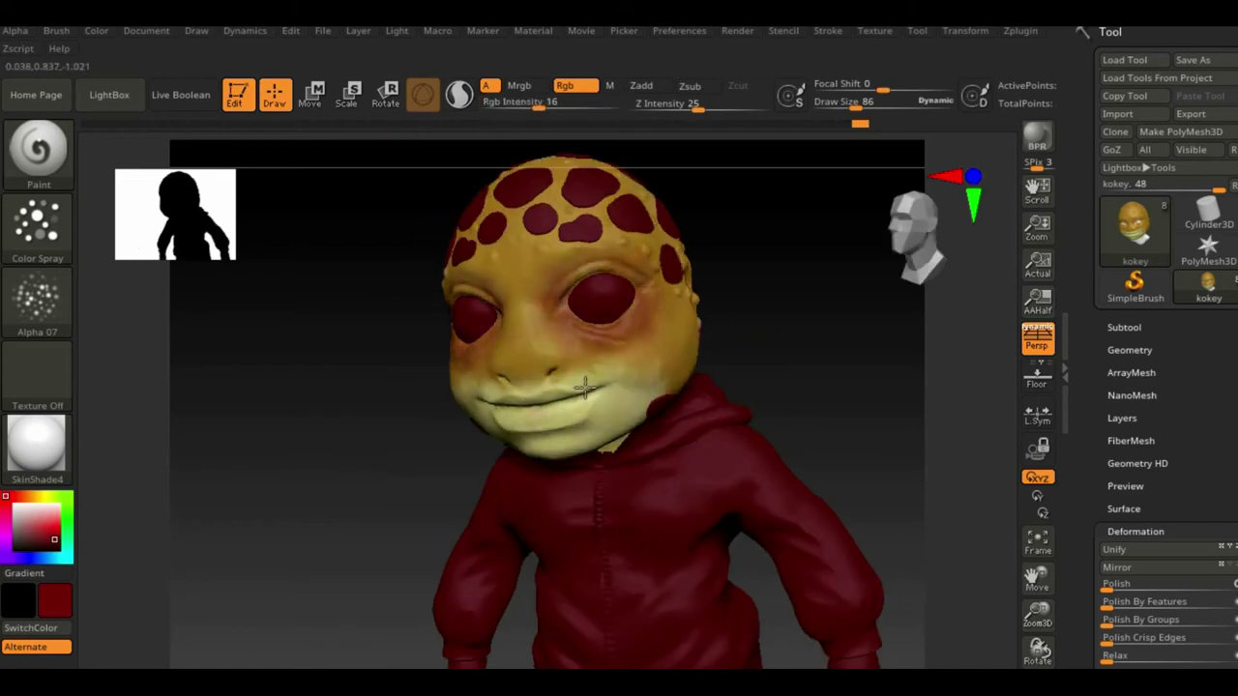
mouse_move(601, 392)
left_mouse_down()
mouse_move(770, 340)
mouse_move(756, 325)
mouse_move(771, 302)
left_mouse_up()
mouse_move(649, 230)
left_mouse_down()
mouse_move(687, 362)
mouse_move(820, 561)
mouse_move(990, 471)
left_mouse_up()
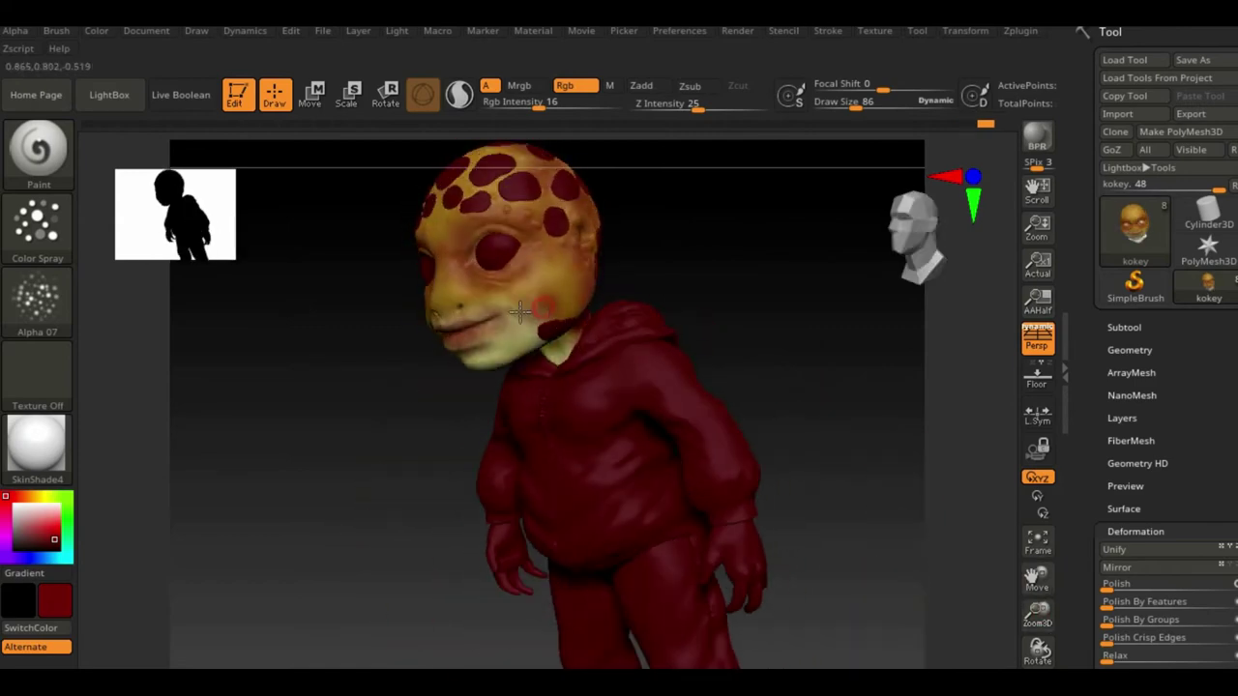
Add green and red spray tones across the face, scalp and neck.
left_click(45, 542)
mouse_move(478, 329)
left_mouse_down()
mouse_move(493, 266)
mouse_move(625, 450)
mouse_move(663, 322)
left_mouse_up()
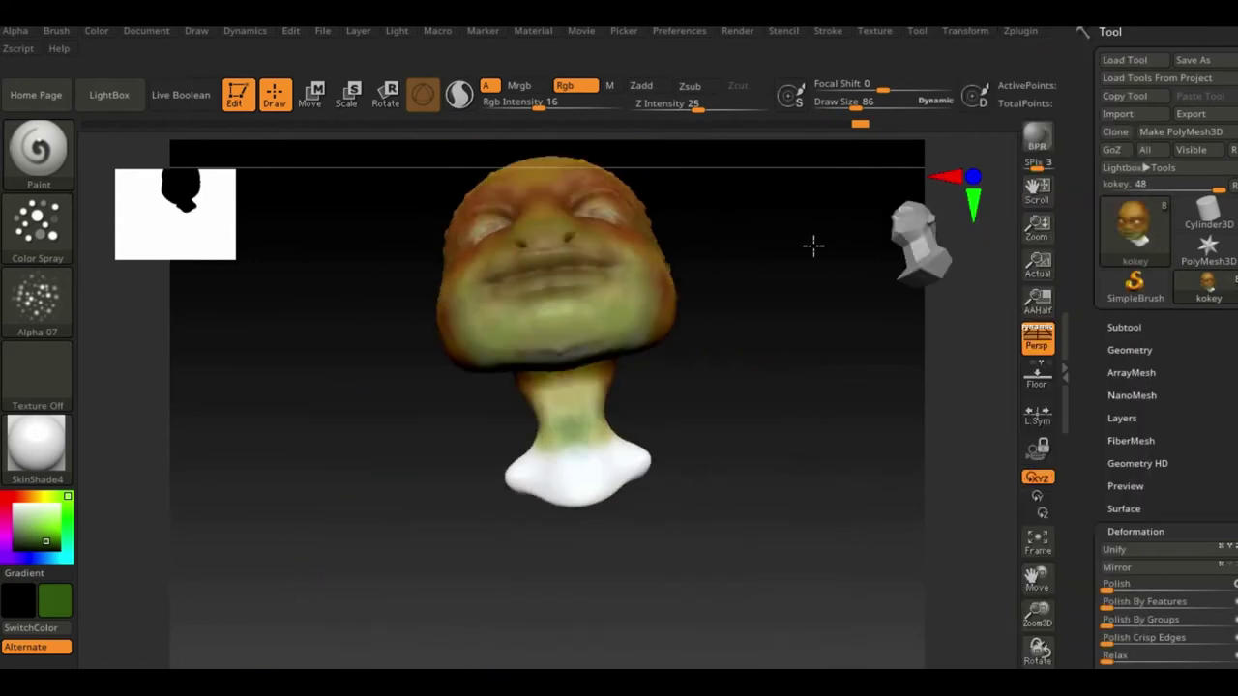
left_click_drag(636, 470, 713, 470)
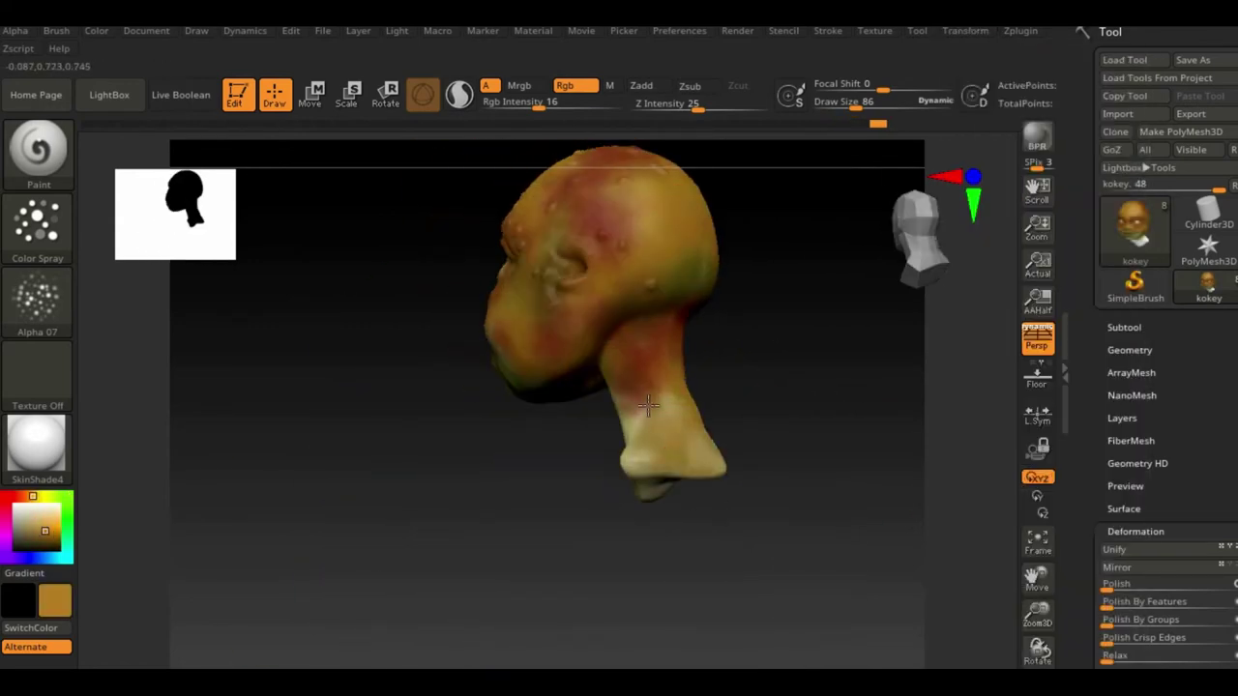
mouse_move(648, 406)
left_mouse_down()
mouse_move(847, 390)
mouse_move(735, 387)
left_mouse_up()
left_click(54, 531)
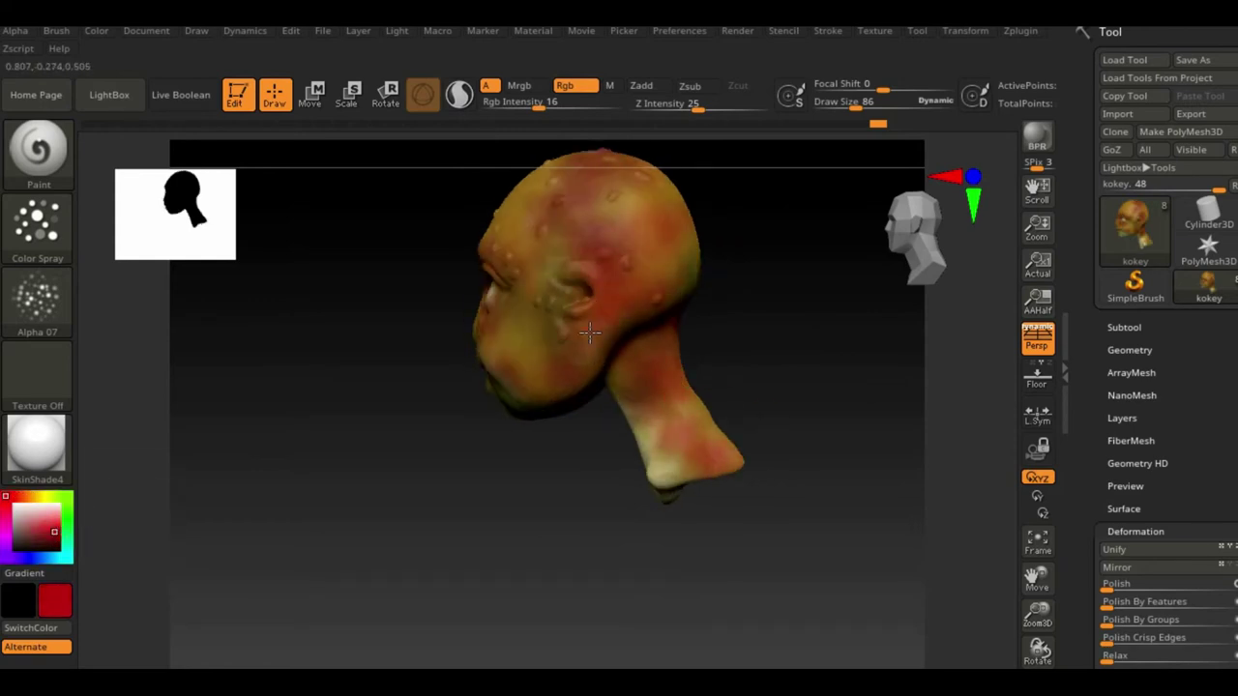
left_click_drag(590, 332, 30, 522)
left_click_drag(590, 467, 707, 436)
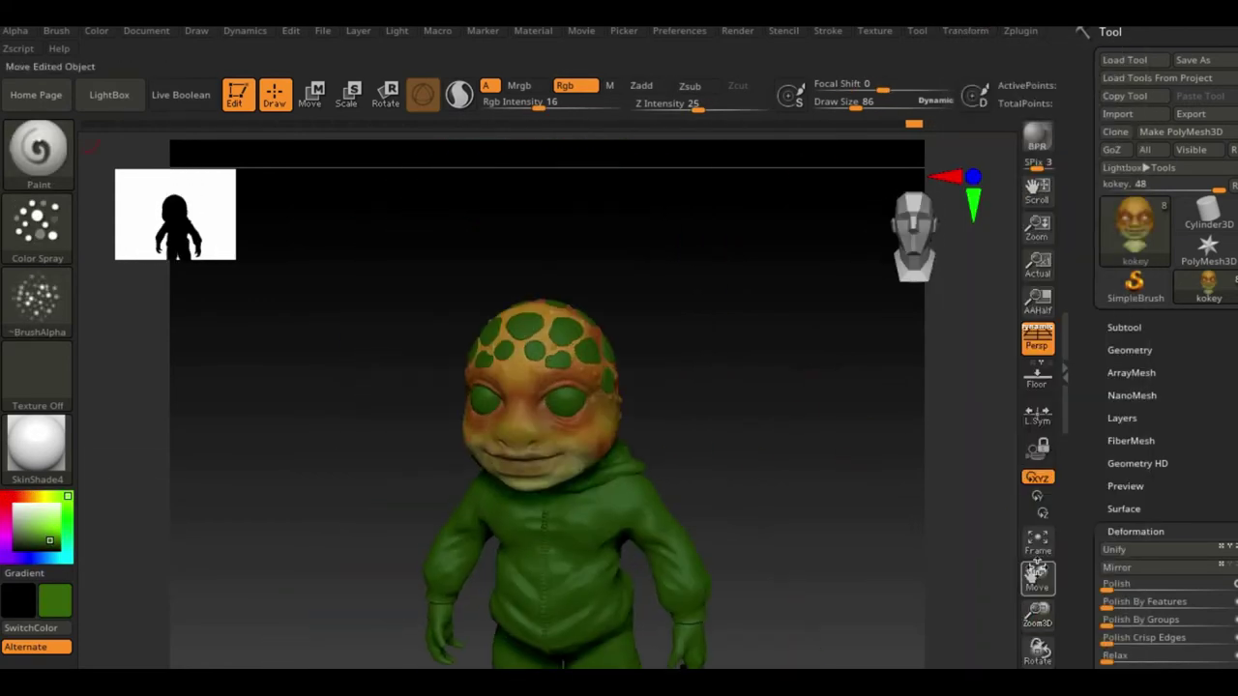
left_click(1123, 327)
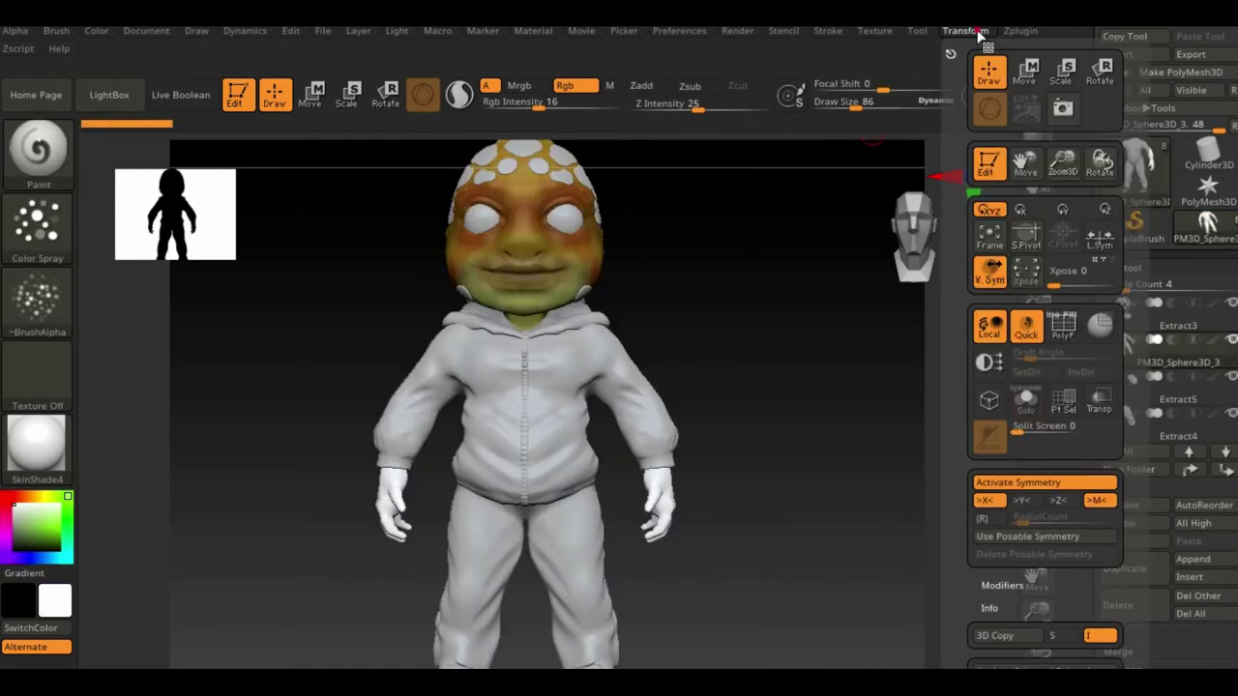
Lasso-mask the spotted head areas and switch to the PM3D_Sphere3D_3 subtool.
key("ctrl")
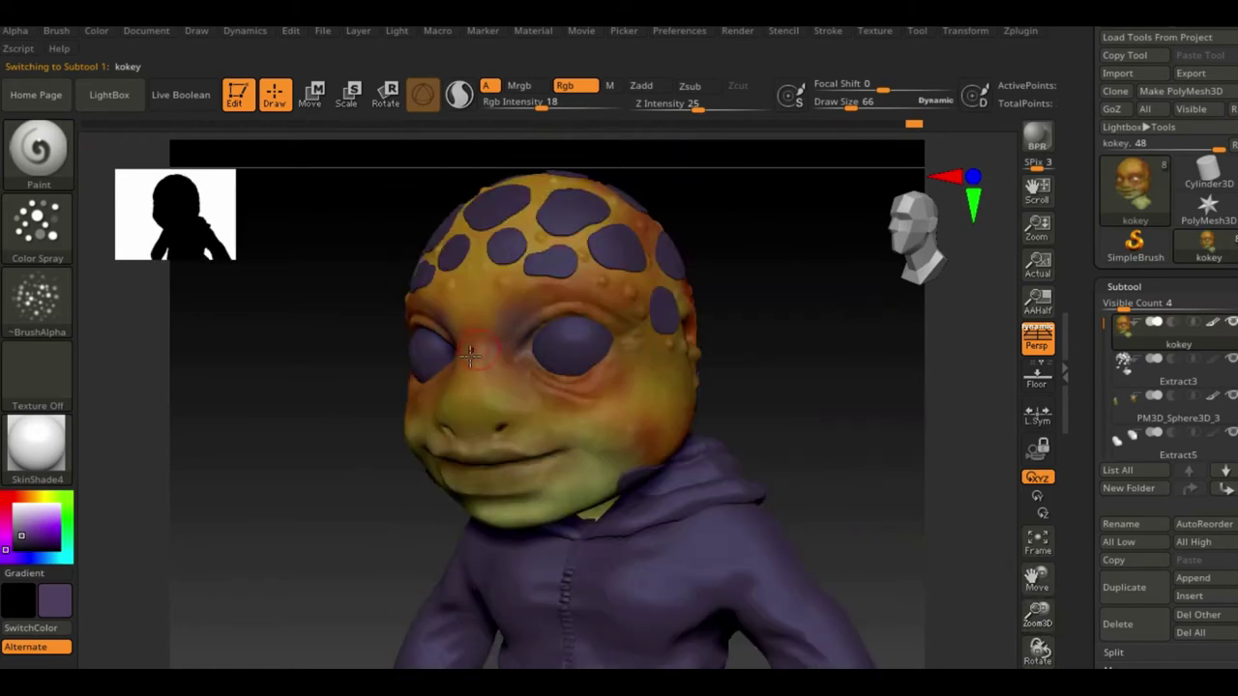
right_click_drag(680, 358, 682, 659)
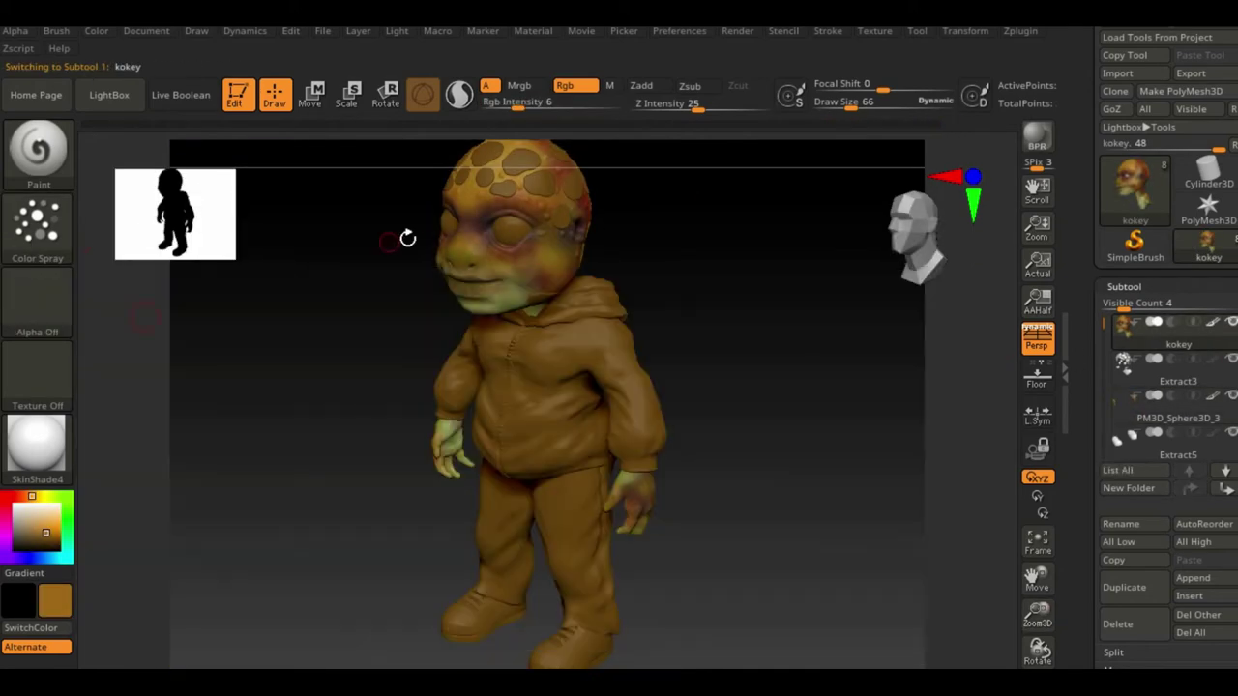
right_click_drag(546, 275, 635, 243)
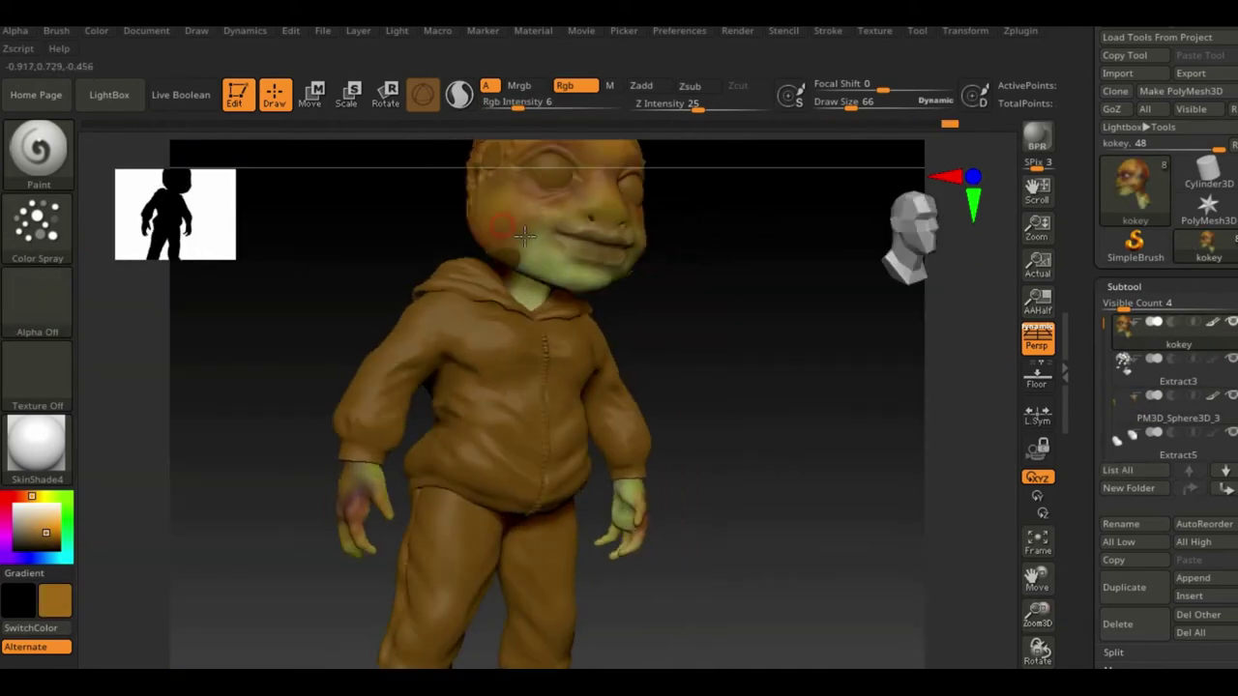
left_click_drag(1057, 638, 818, 301)
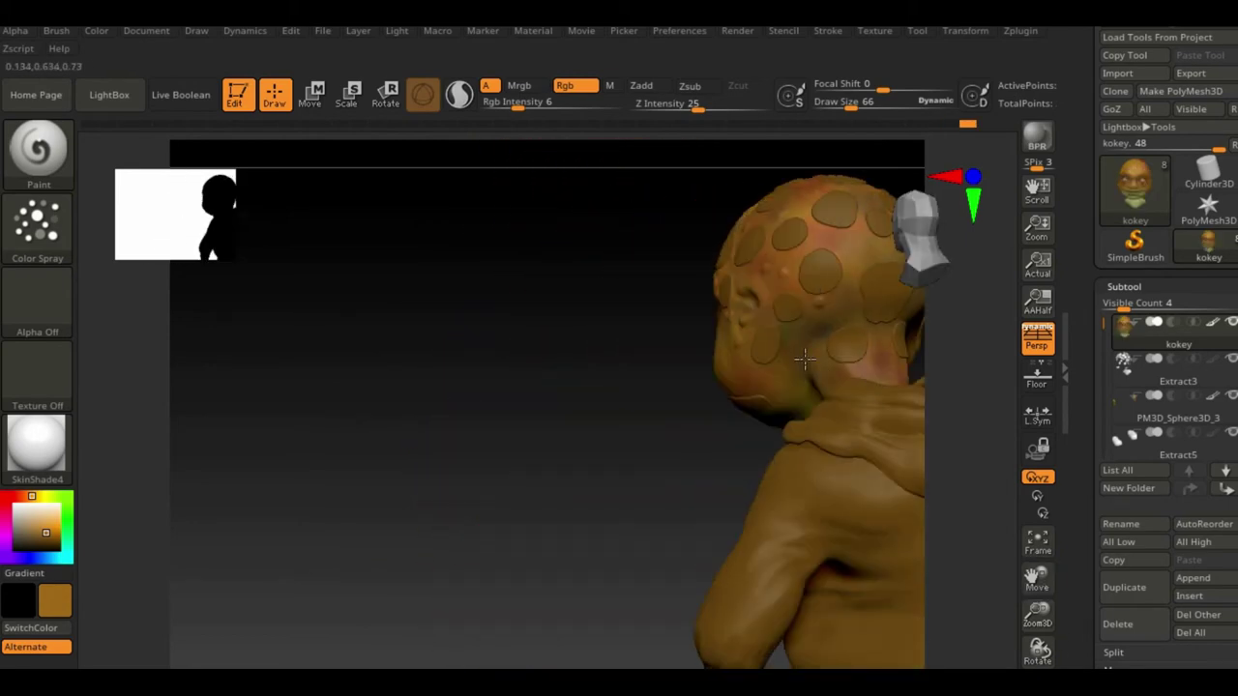
mouse_move(805, 360)
left_mouse_down()
mouse_move(918, 513)
mouse_move(1084, 383)
left_mouse_up()
left_click(918, 513, "alt")
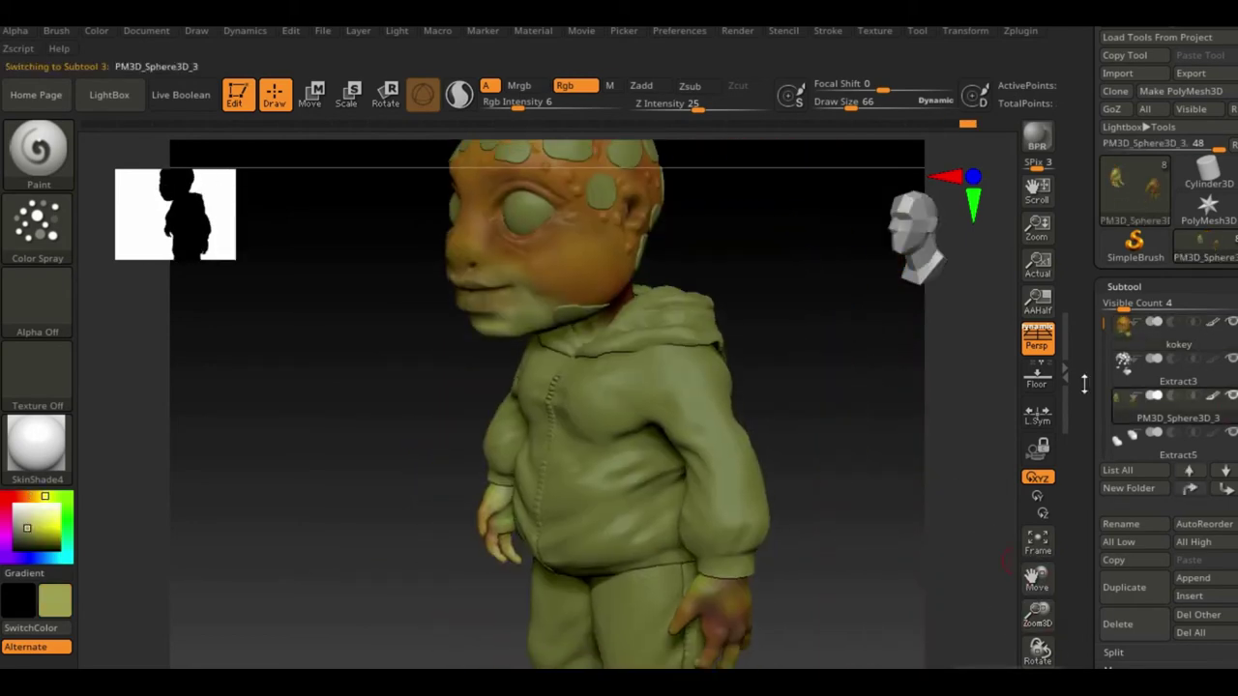
mouse_move(745, 577)
left_mouse_down()
mouse_move(865, 588)
mouse_move(242, 429)
mouse_move(330, 405)
mouse_move(403, 635)
mouse_move(460, 452)
left_mouse_up()
Set the DragRect stroke and choose a near-black paint colour.
key("m")
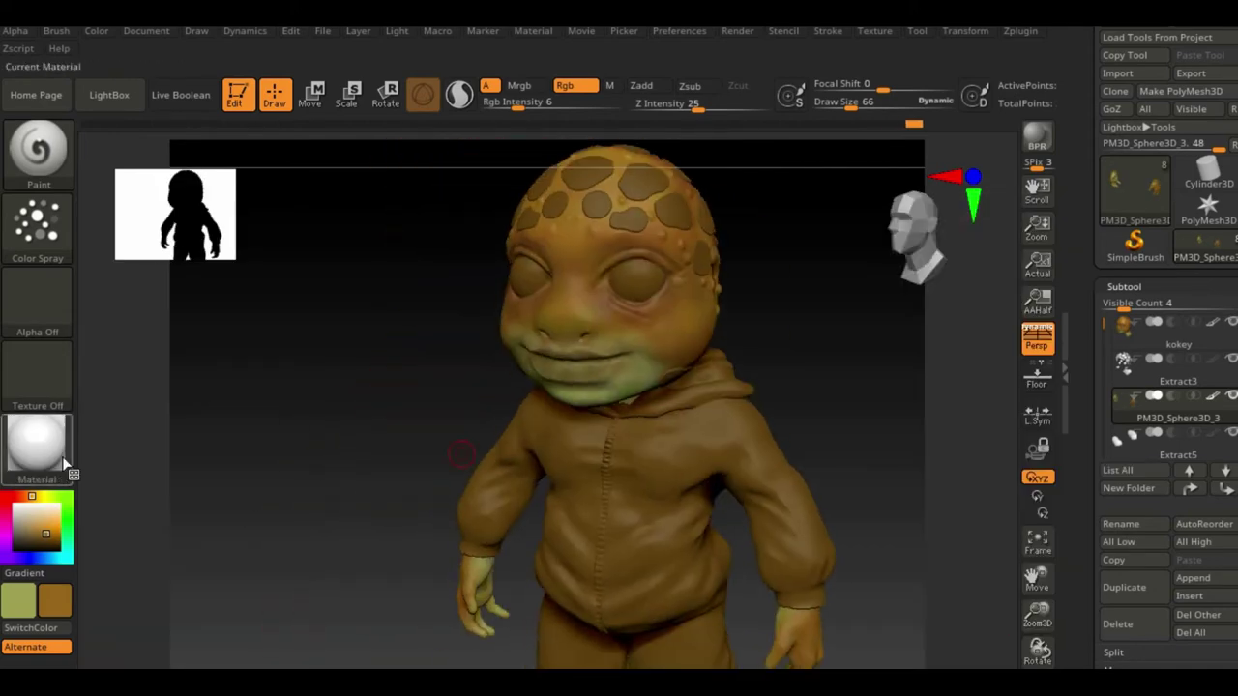
mouse_move(774, 377)
left_mouse_down()
mouse_move(818, 406)
mouse_move(856, 291)
left_mouse_up()
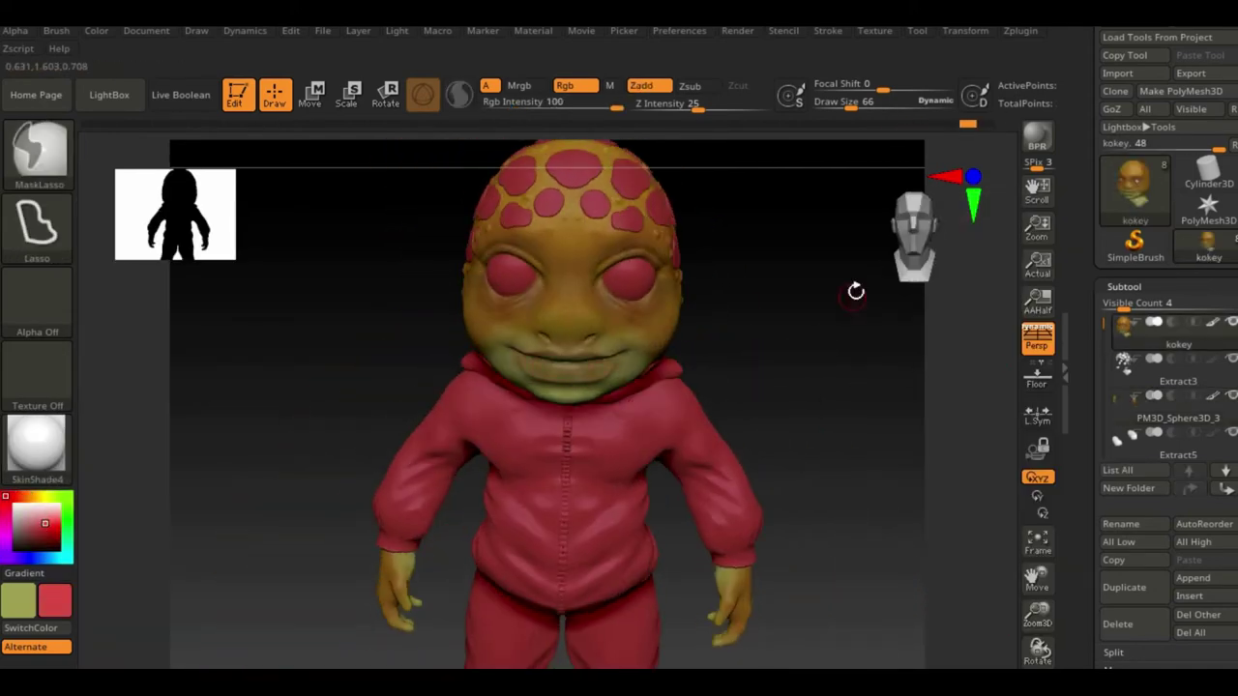
left_click_drag(735, 455, 857, 451)
left_click(36, 223)
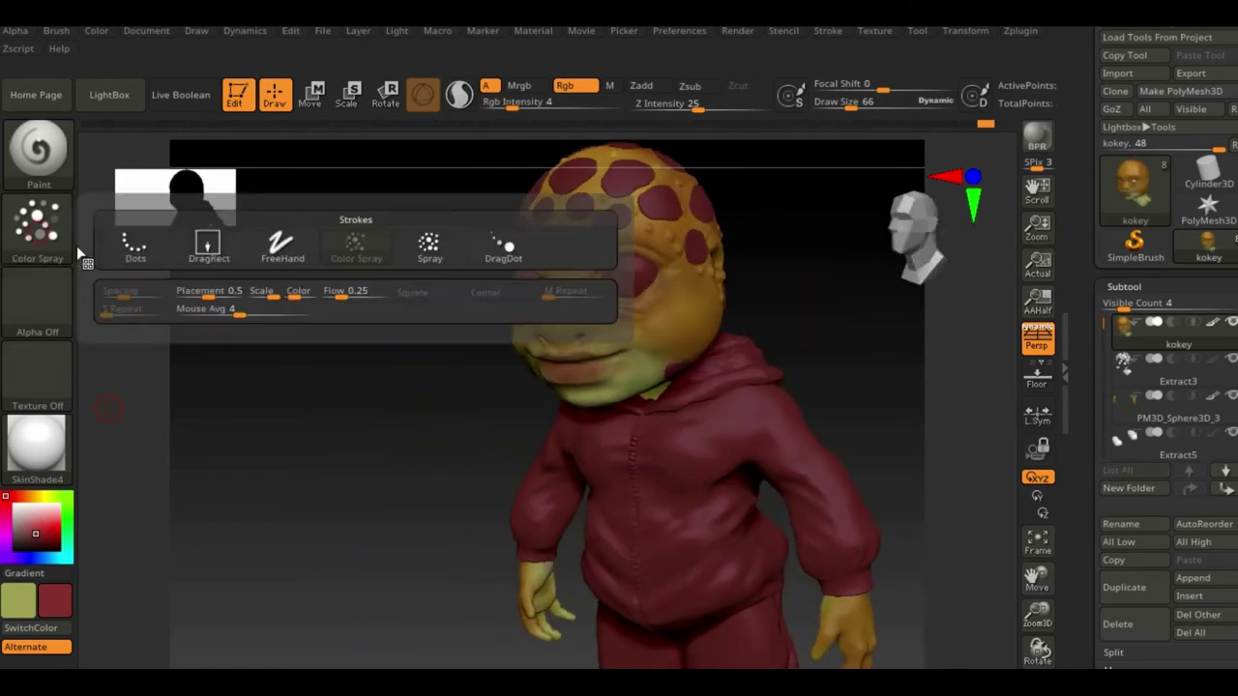
left_click(207, 244)
mouse_move(36, 520)
left_mouse_down()
mouse_move(41, 542)
mouse_move(4, 544)
left_mouse_up()
Fill the hoodie, head spots and eyes with black polypaint.
mouse_move(464, 271)
left_mouse_down()
mouse_move(700, 260)
mouse_move(714, 204)
left_mouse_up()
key("c")
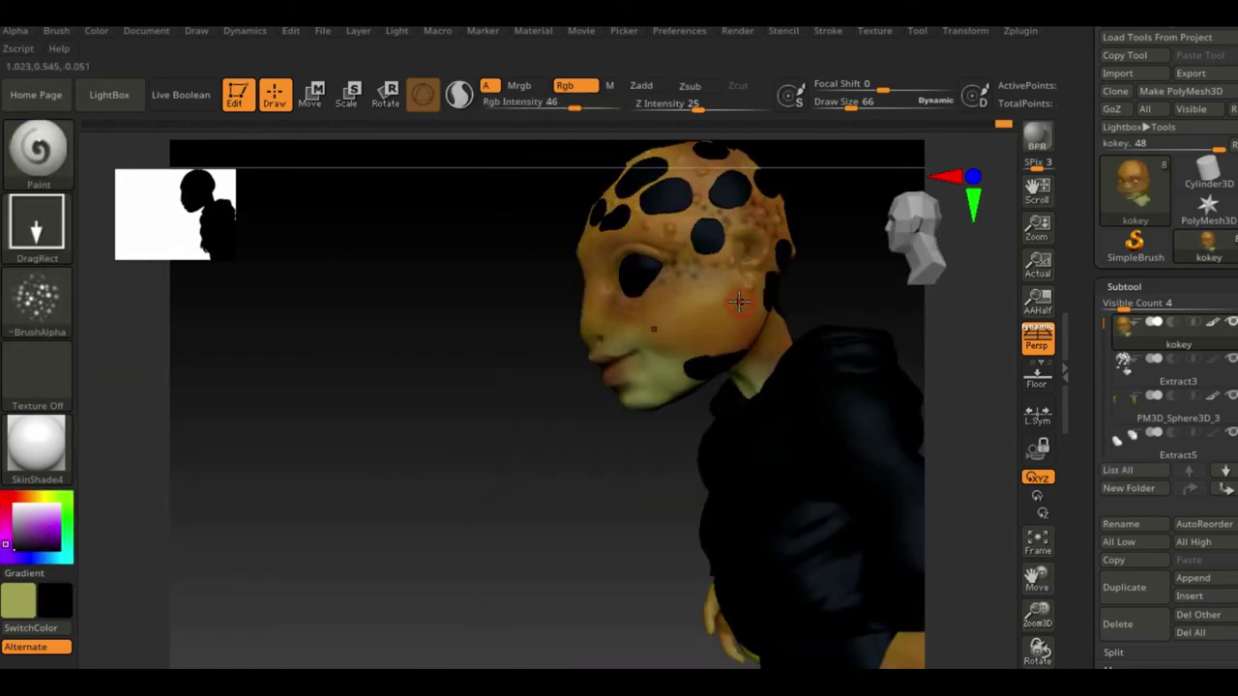
left_click_drag(738, 302, 700, 428)
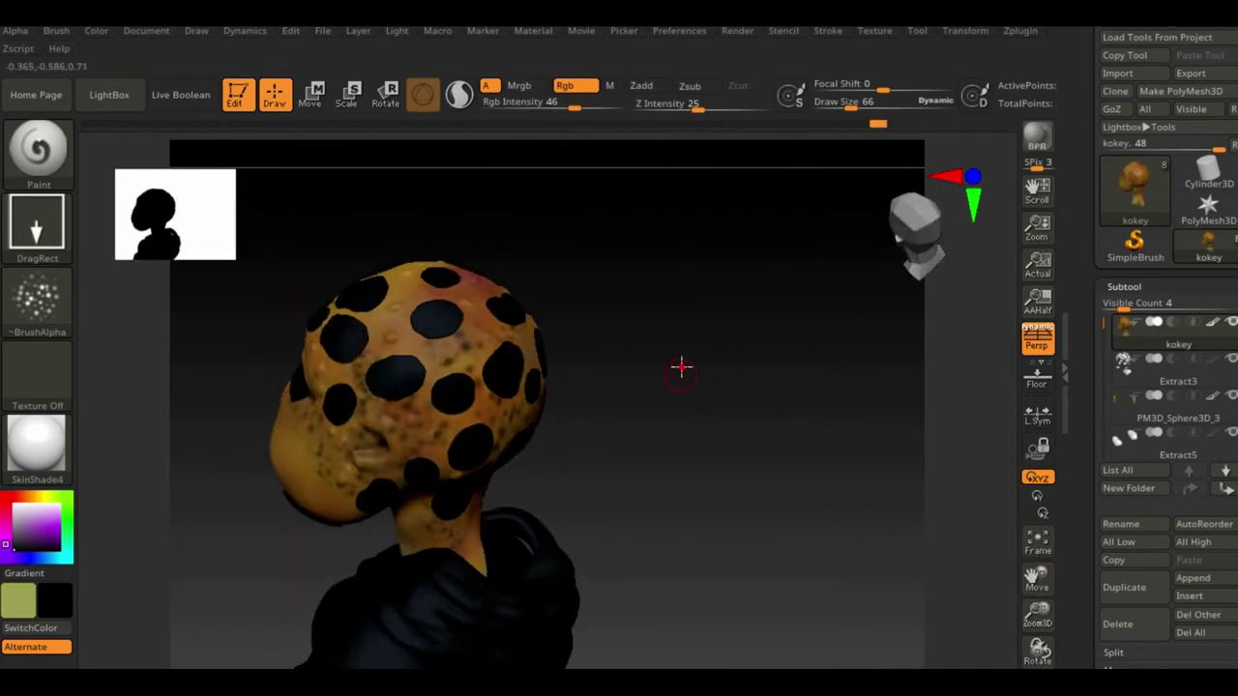
left_click_drag(681, 368, 845, 464)
left_click_drag(1036, 609, 1036, 643)
mouse_move(728, 517)
left_mouse_down()
mouse_move(864, 503)
mouse_move(831, 484)
mouse_move(862, 447)
mouse_move(636, 359)
left_mouse_up()
Import reptile skin 2.jpg as the alpha for the Standard brush.
key("b")
left_click(837, 129)
left_click(37, 300)
left_click(136, 619)
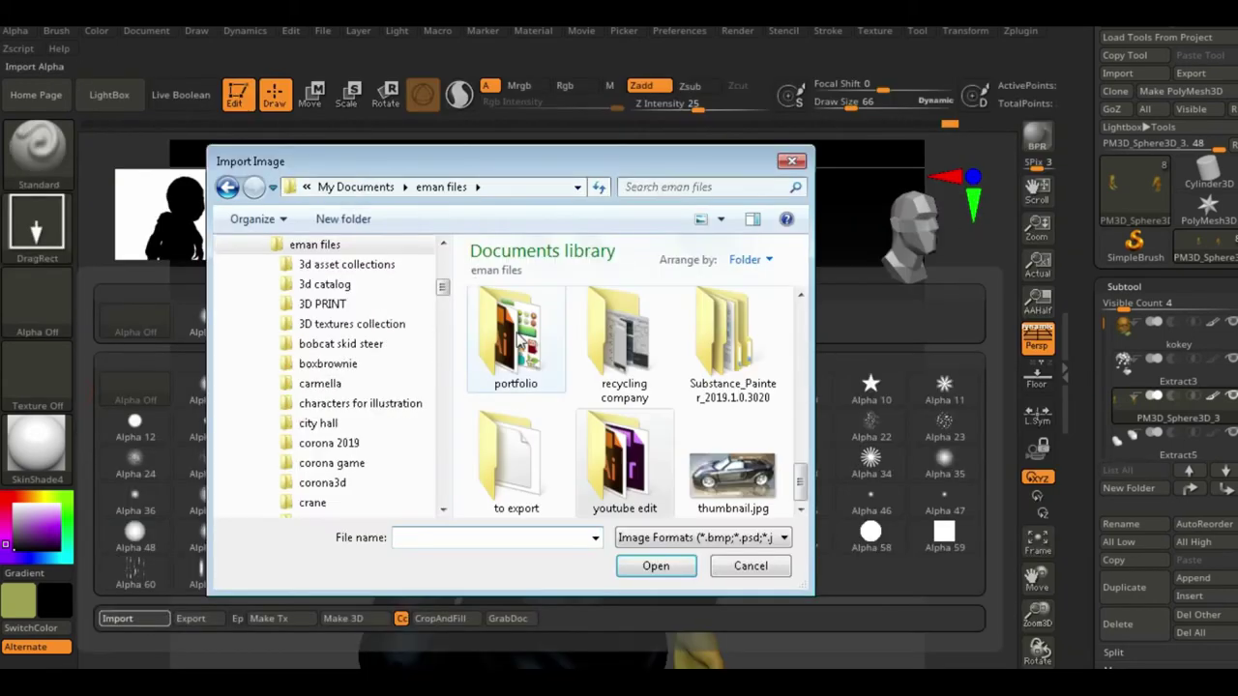
scroll(519, 341, "up", 10)
double_click(510, 445)
double_click(515, 333)
scroll(619, 406, "up", 3)
left_click(516, 480)
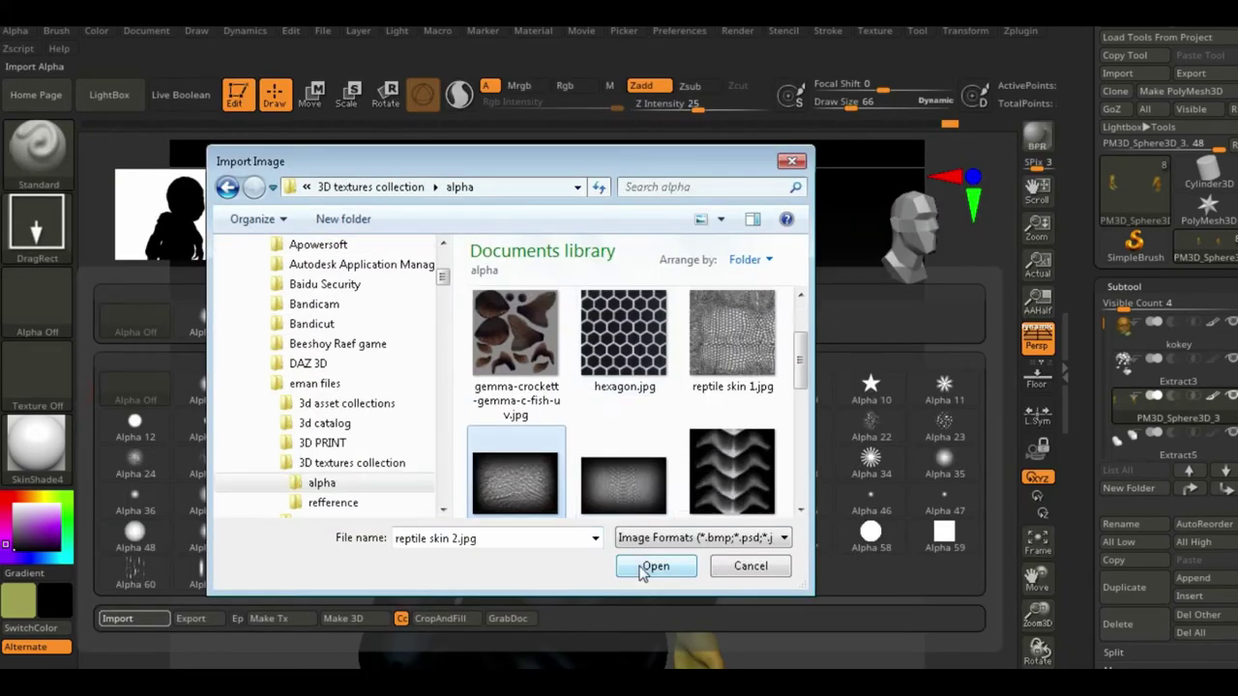
left_click(655, 567)
Inspect the spotted head from several angles, then make the Extract3 skull-spots piece active.
left_click_drag(1037, 619, 1037, 580)
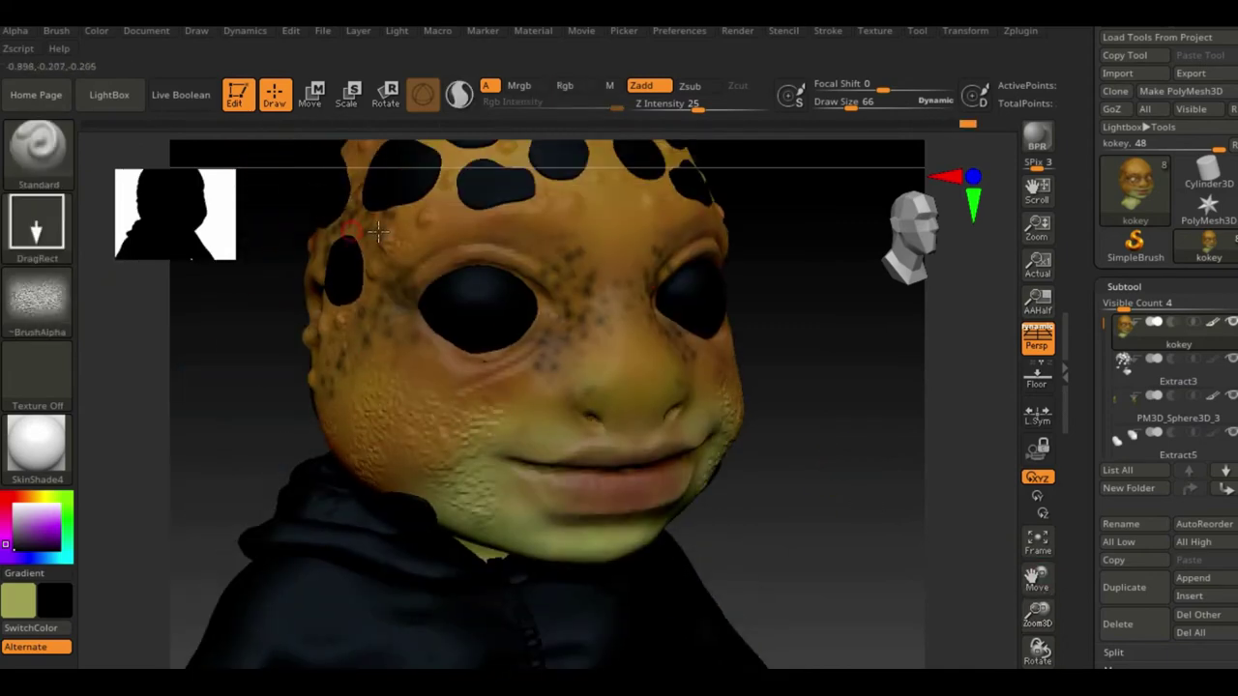
right_click_drag(377, 230, 257, 435)
right_click_drag(274, 343, 647, 175)
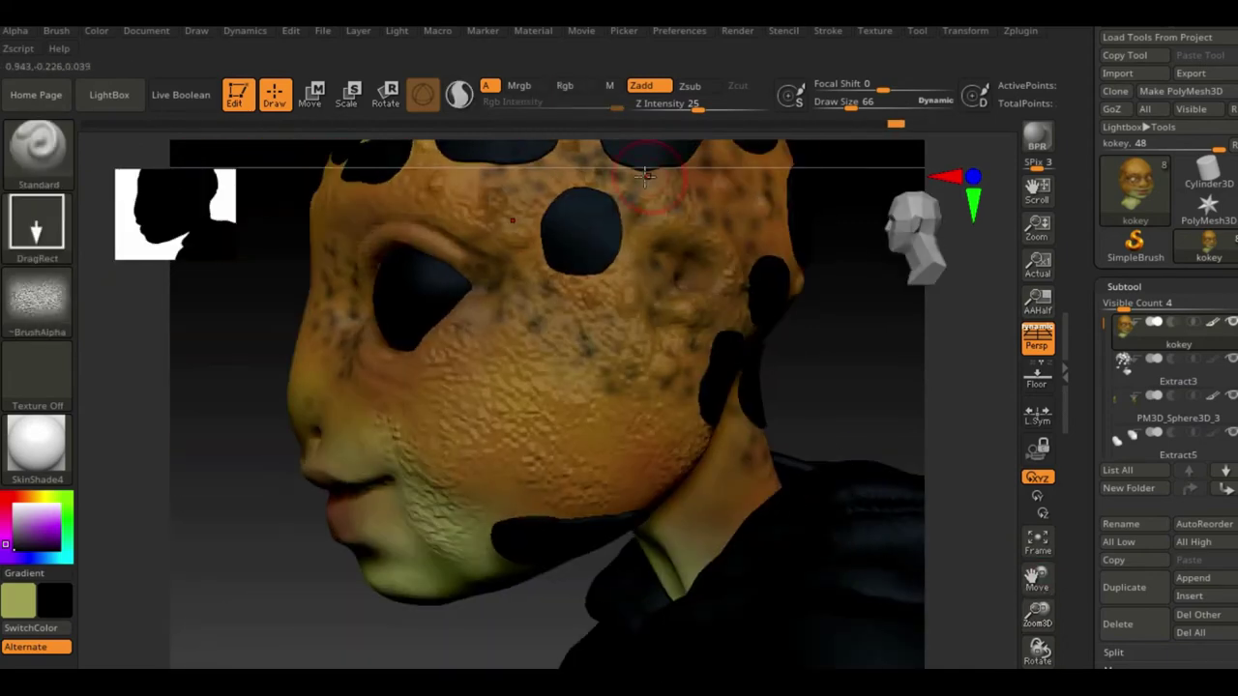
right_click_drag(719, 484, 545, 475)
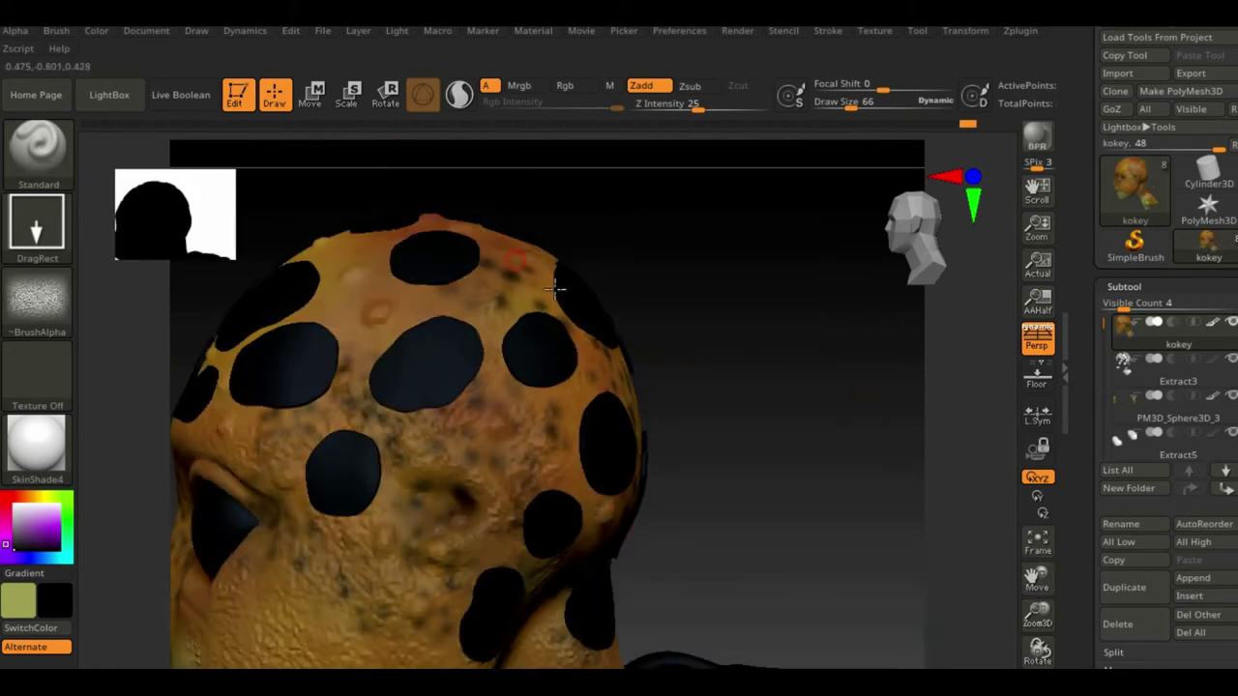
mouse_move(755, 335)
right_mouse_down()
mouse_move(277, 354)
mouse_move(385, 334)
right_mouse_up()
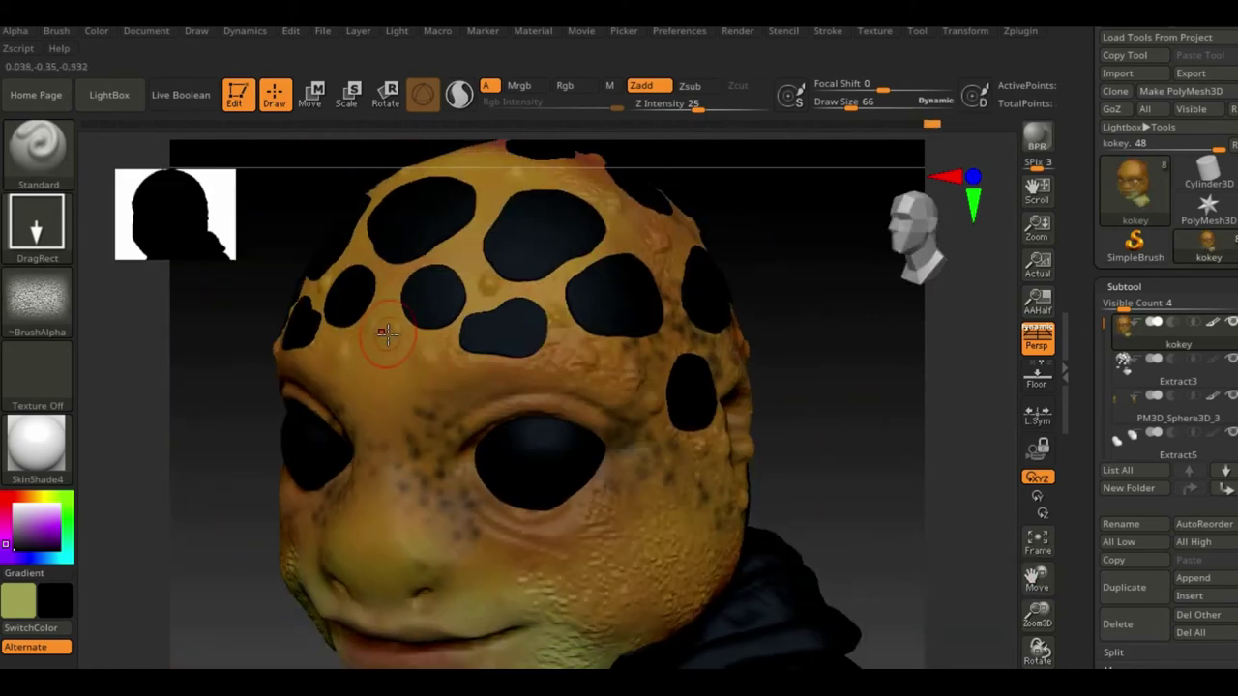
mouse_move(500, 194)
right_mouse_down("ctrl")
mouse_move(912, 474)
mouse_move(545, 442)
mouse_move(890, 491)
mouse_move(869, 563)
mouse_move(619, 367)
mouse_move(676, 416)
right_mouse_up("ctrl")
left_click(869, 563, "alt")
left_click(677, 416, "alt")
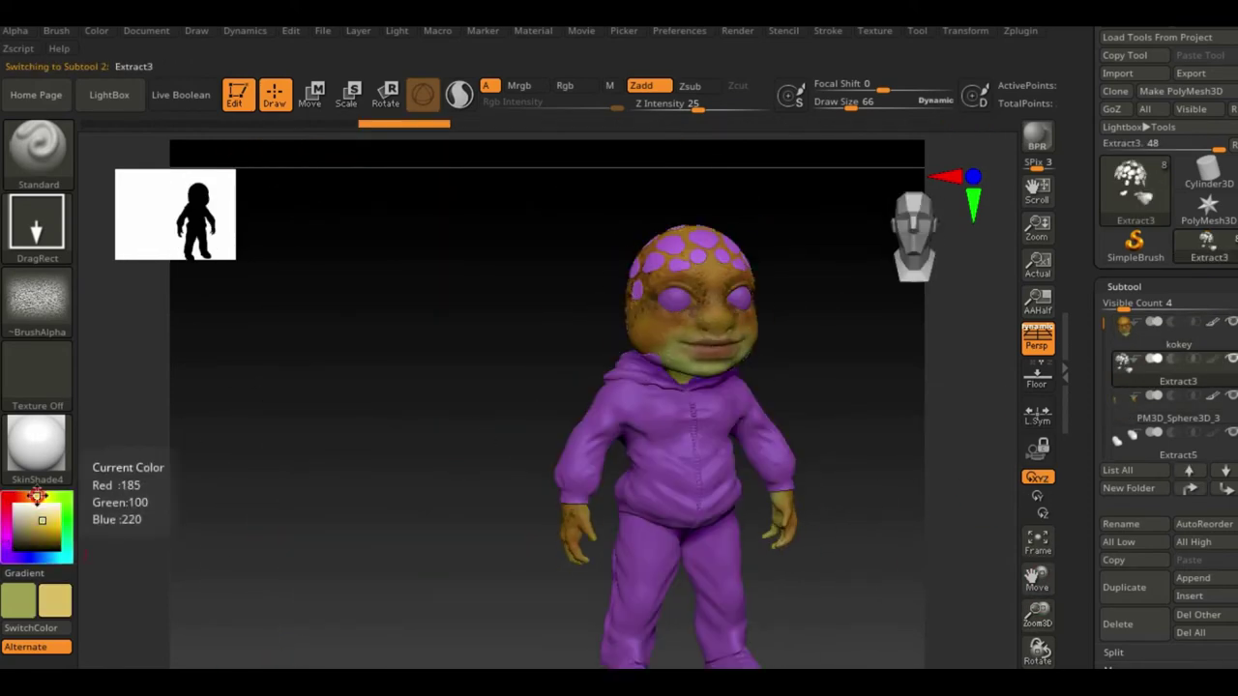
Give the eyeball subtool a round alpha and the SkinShade4 material.
mouse_move(384, 378)
right_mouse_down()
mouse_move(498, 339)
mouse_move(868, 371)
right_mouse_up()
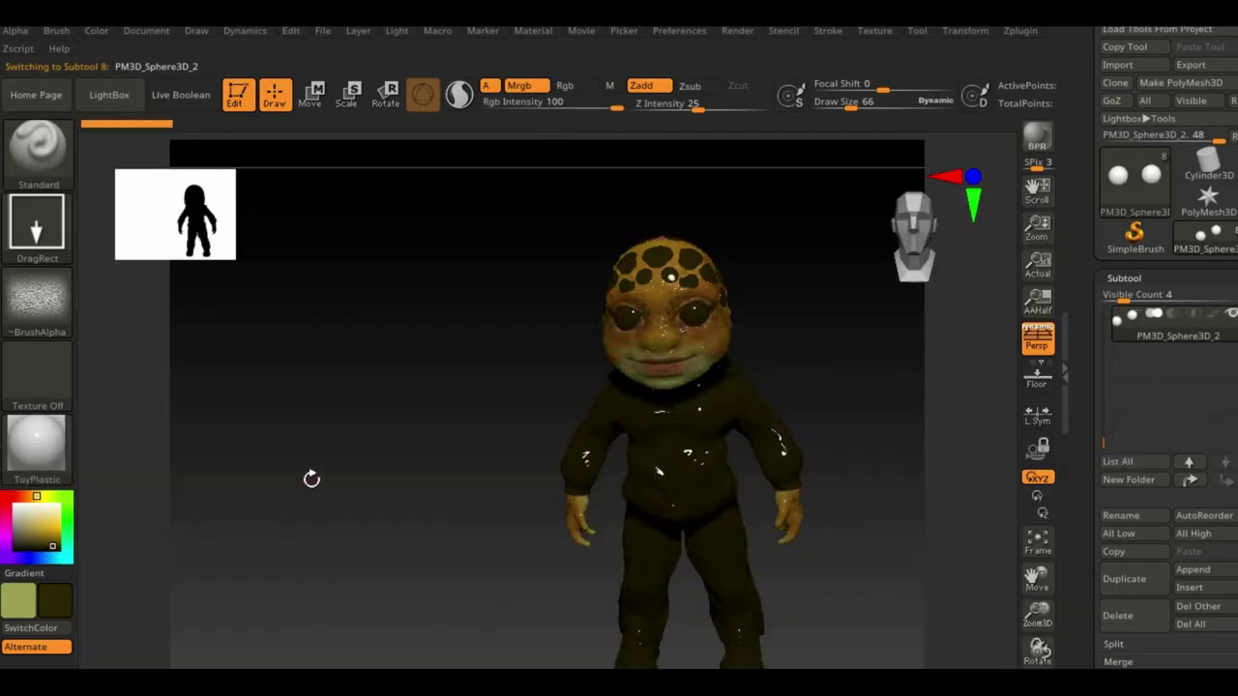
left_click_drag(313, 478, 166, 61)
left_click(96, 30)
left_click(37, 300)
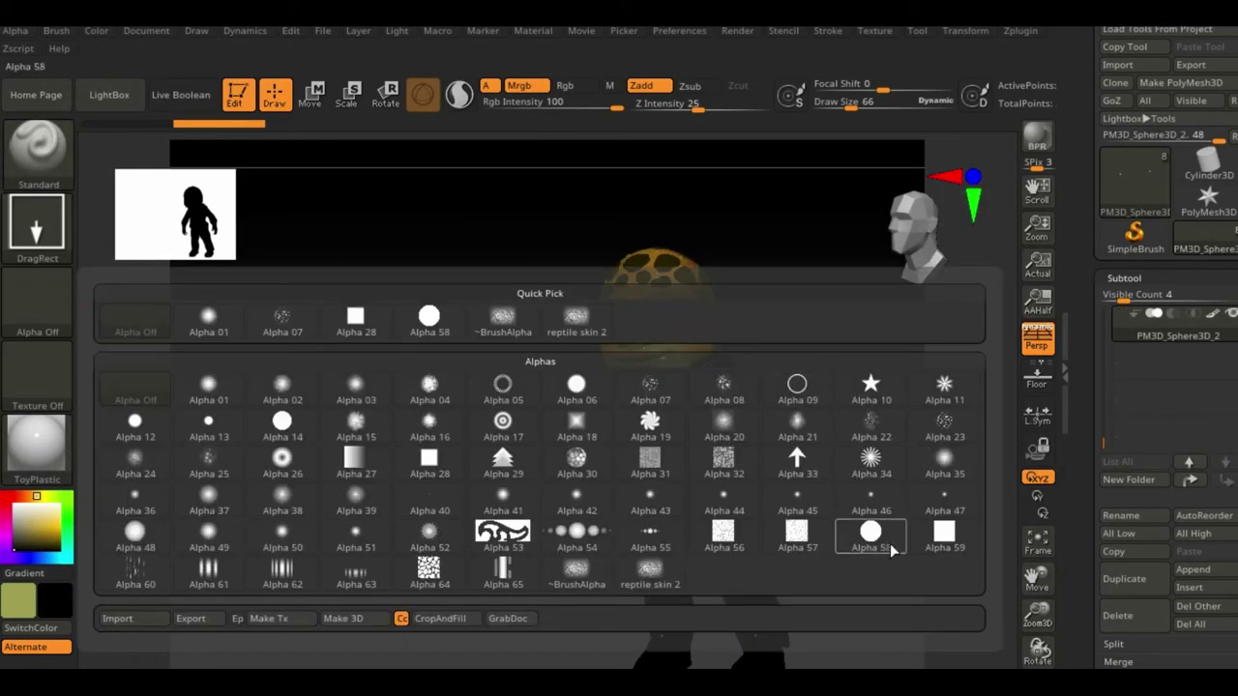
left_click(889, 543)
left_click(32, 440)
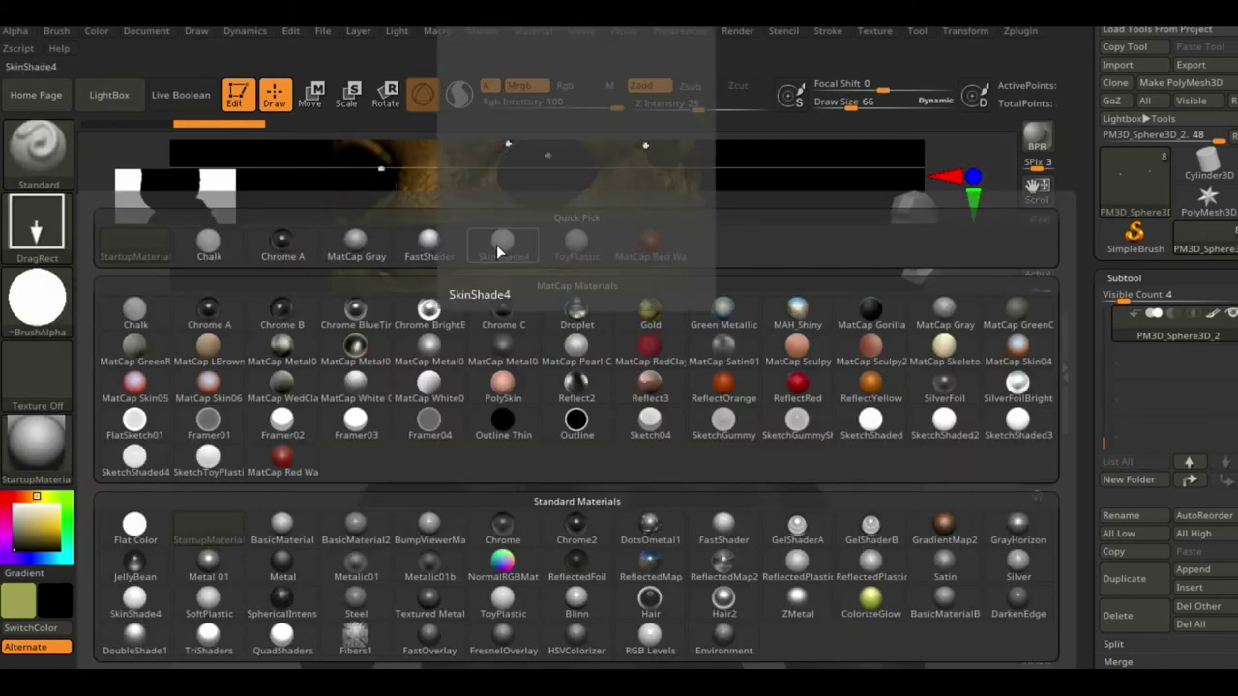
left_click(502, 241)
Set Focal Shift to -100 and paint coloured irises into both eyes.
key("space")
left_click_drag(583, 391, 559, 390)
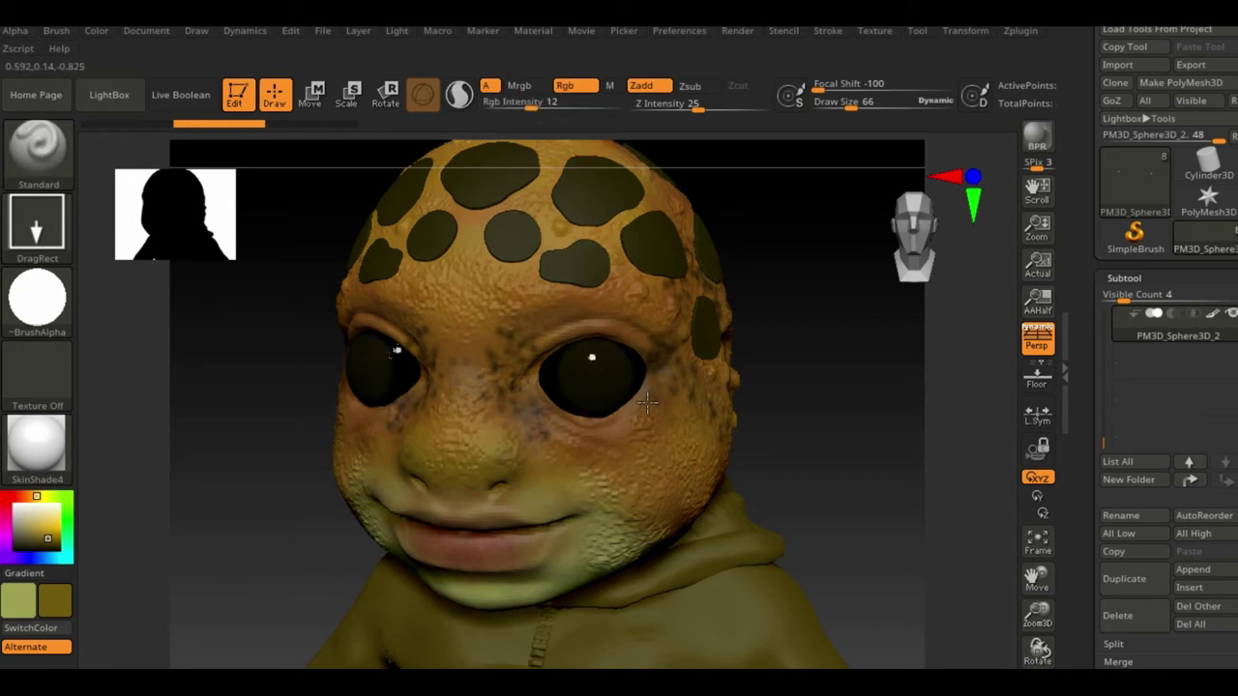
left_click_drag(832, 407, 845, 447)
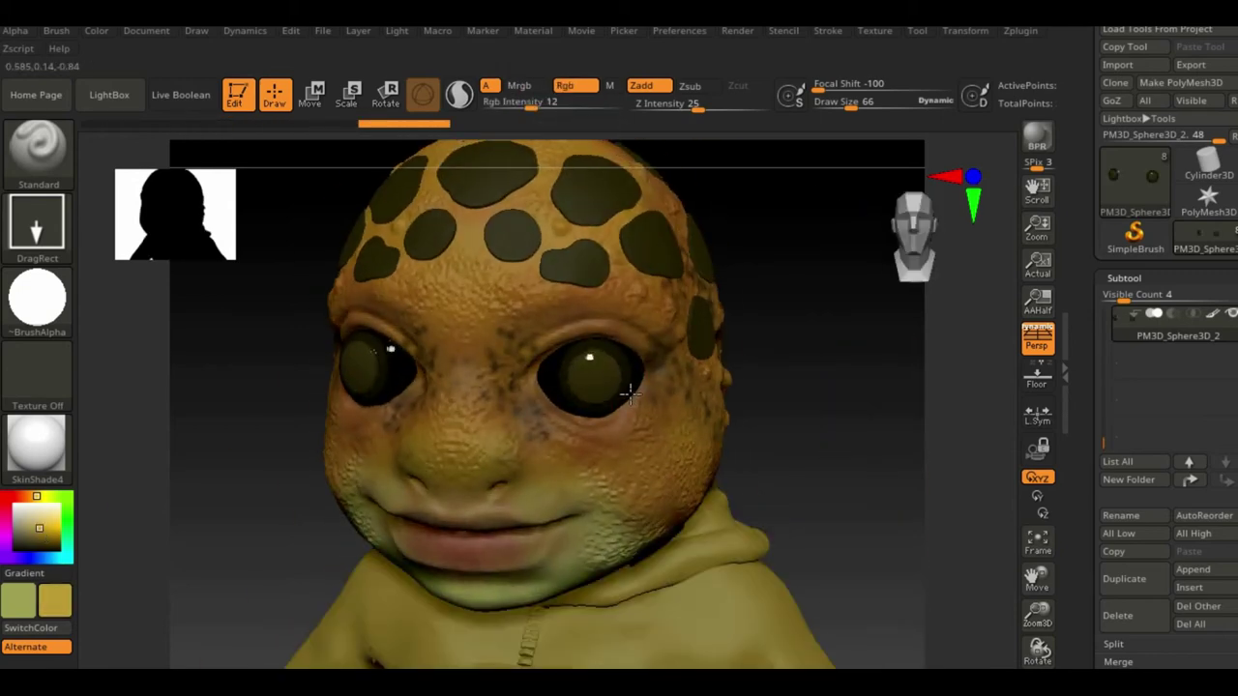
left_click_drag(628, 391, 816, 492)
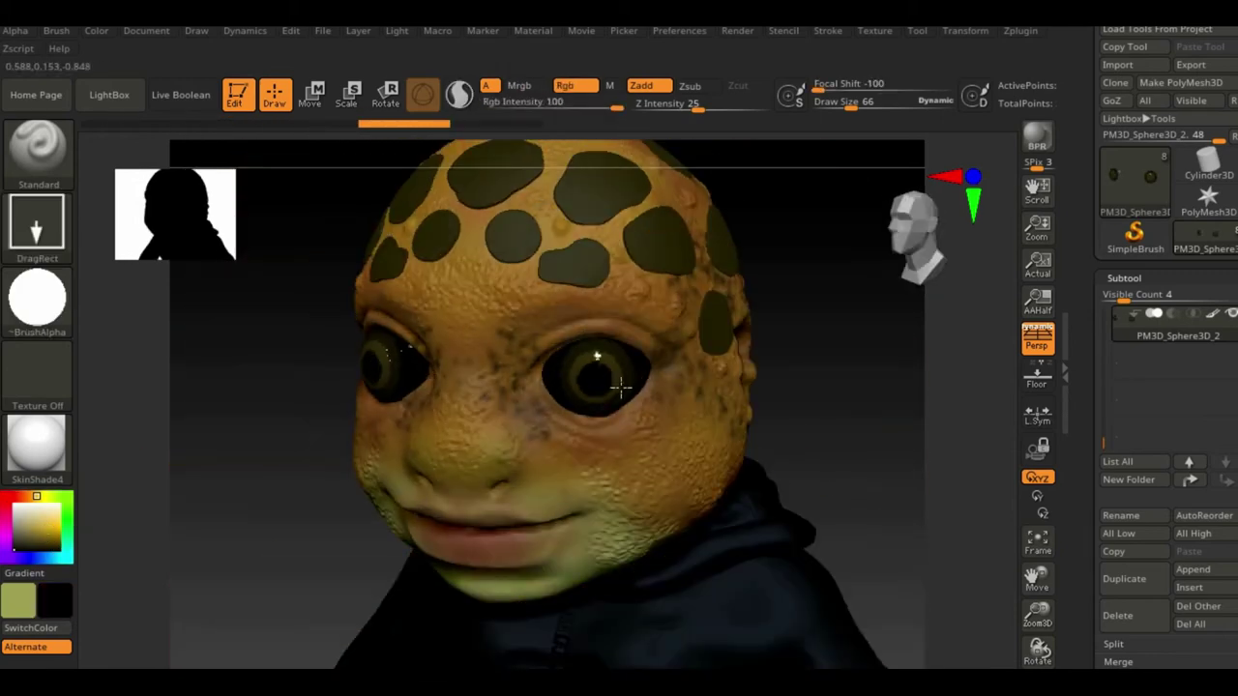
left_click_drag(622, 386, 832, 581, "alt")
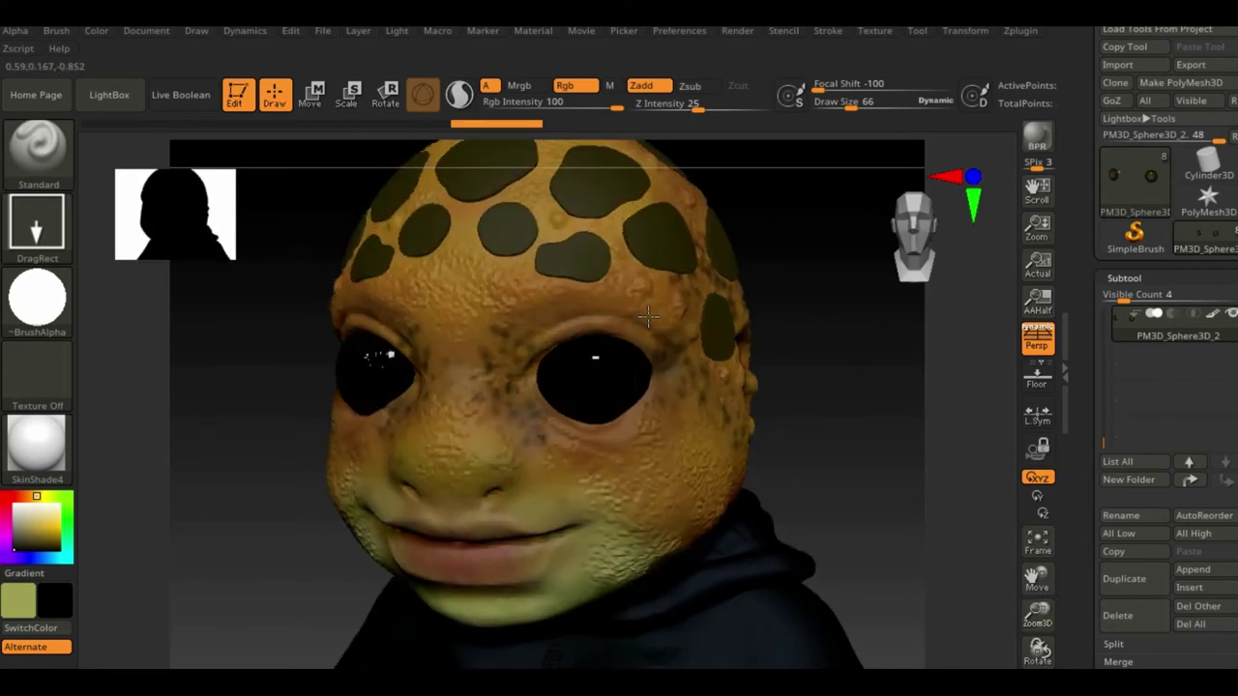
left_click_drag(647, 315, 751, 250)
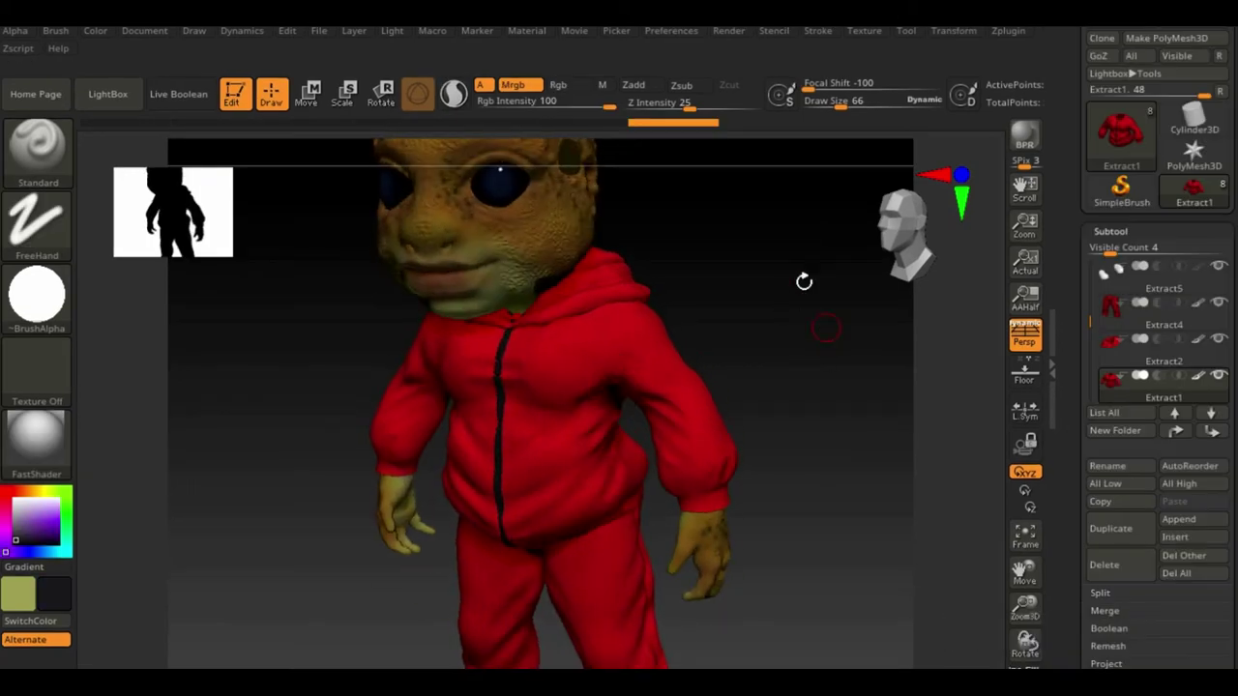
Apply a plaid NoiseMaker pattern to the hoodie with reduced ColorBlend to keep it red.
scroll(1155, 436, "down", 5)
left_click(1110, 366)
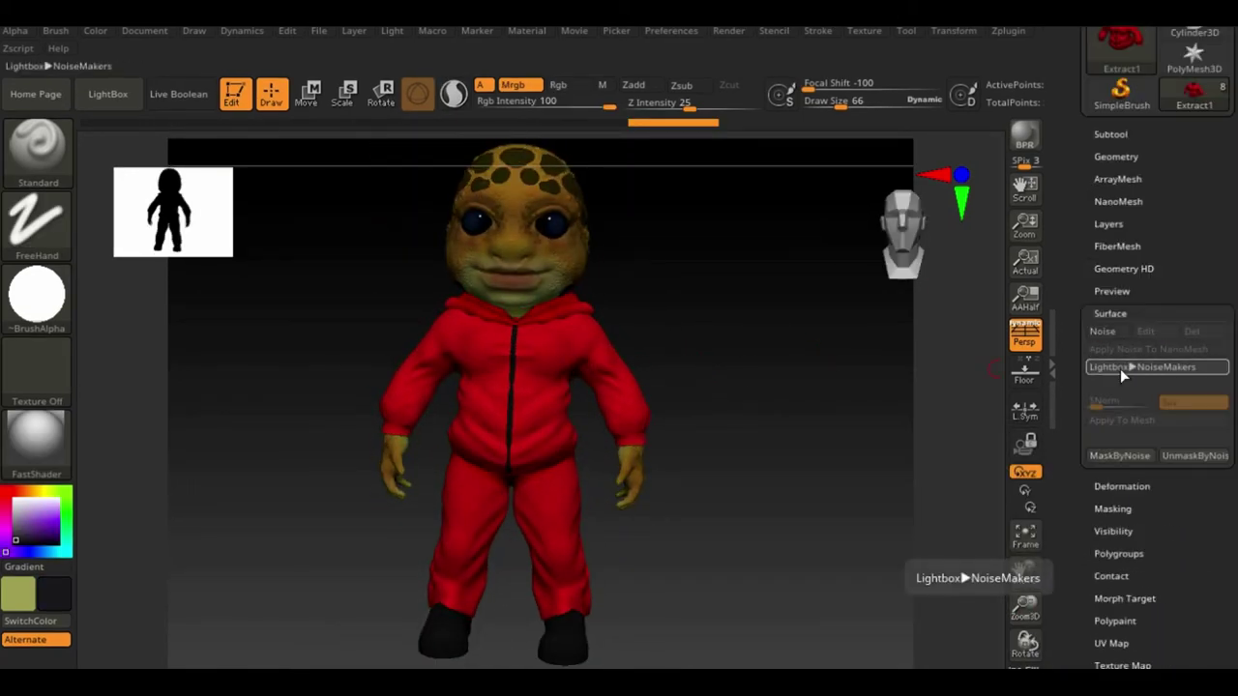
left_click(1105, 368)
left_click_drag(621, 361, 692, 445)
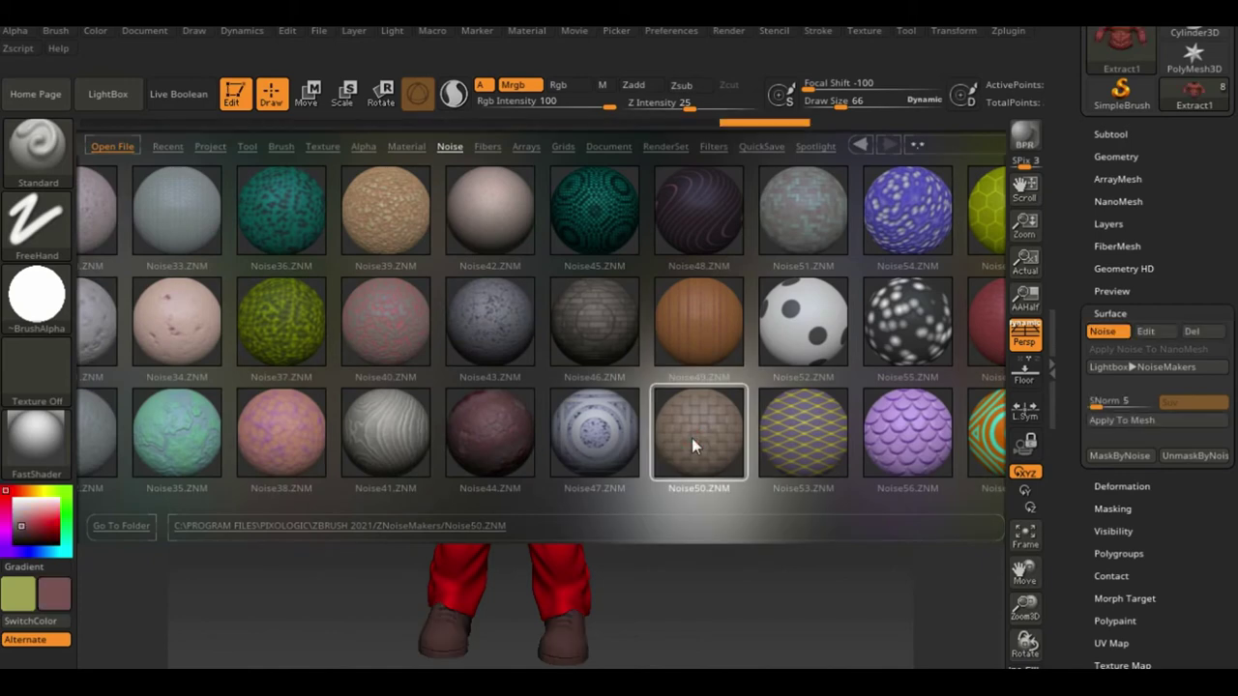
double_click(691, 439)
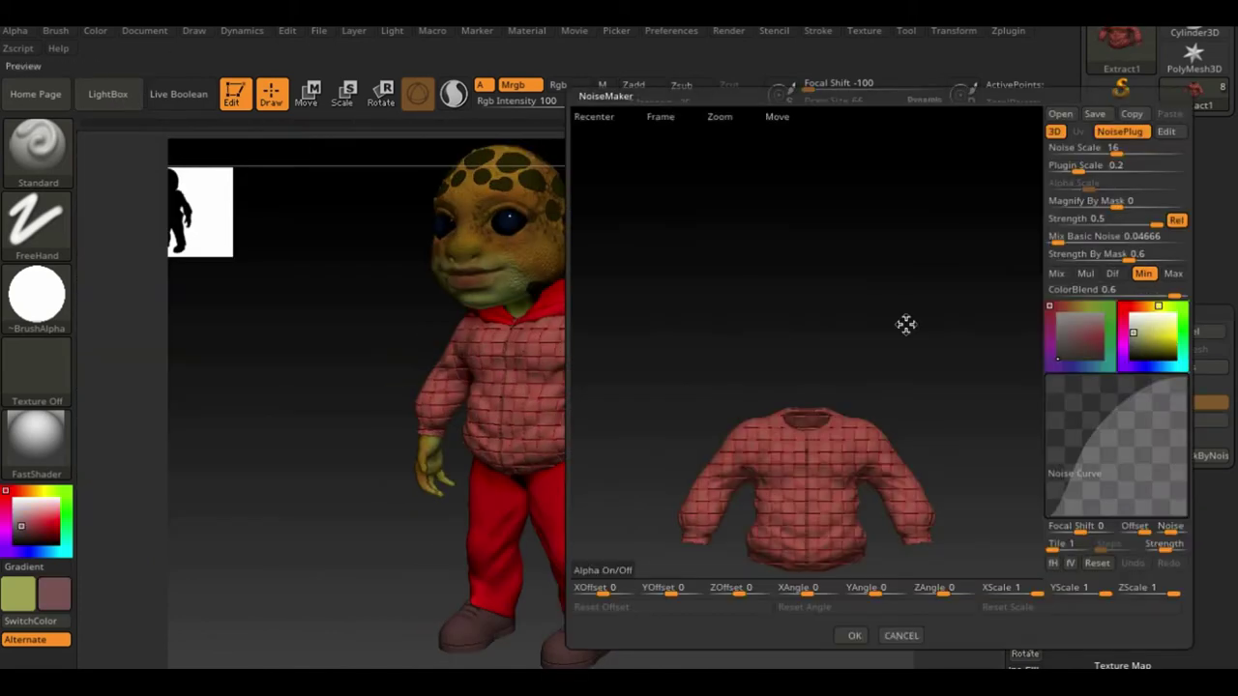
left_click_drag(1112, 290, 1085, 288)
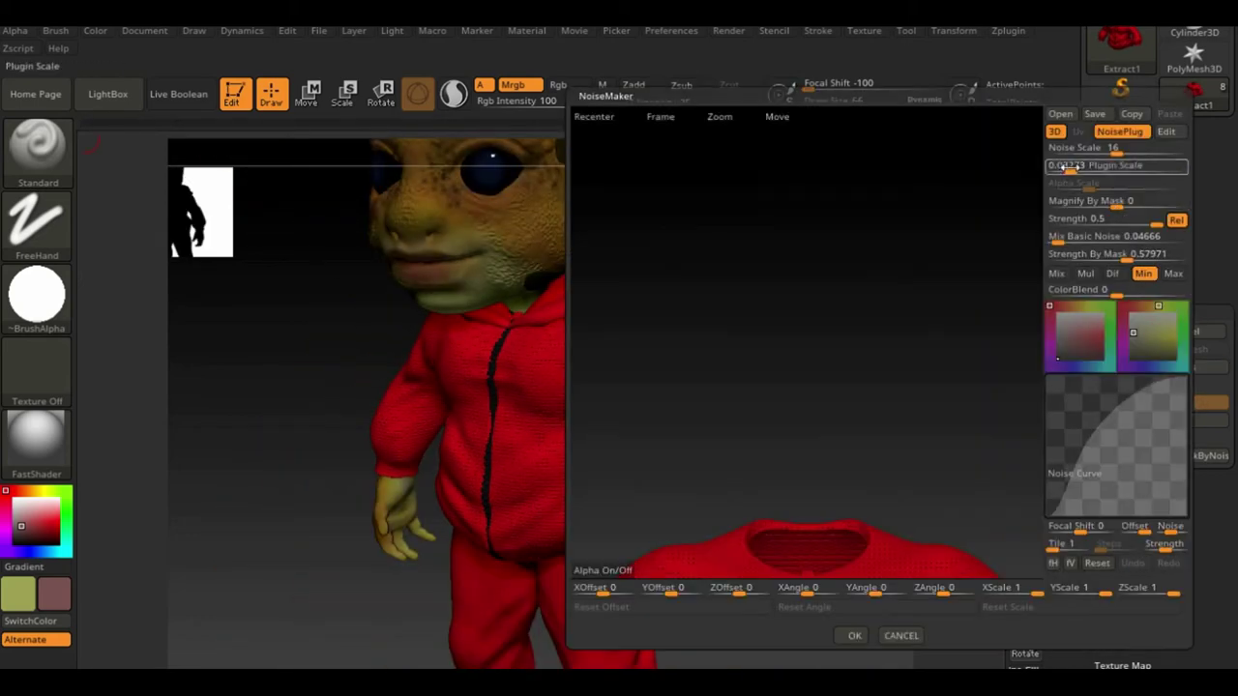
left_click(855, 636)
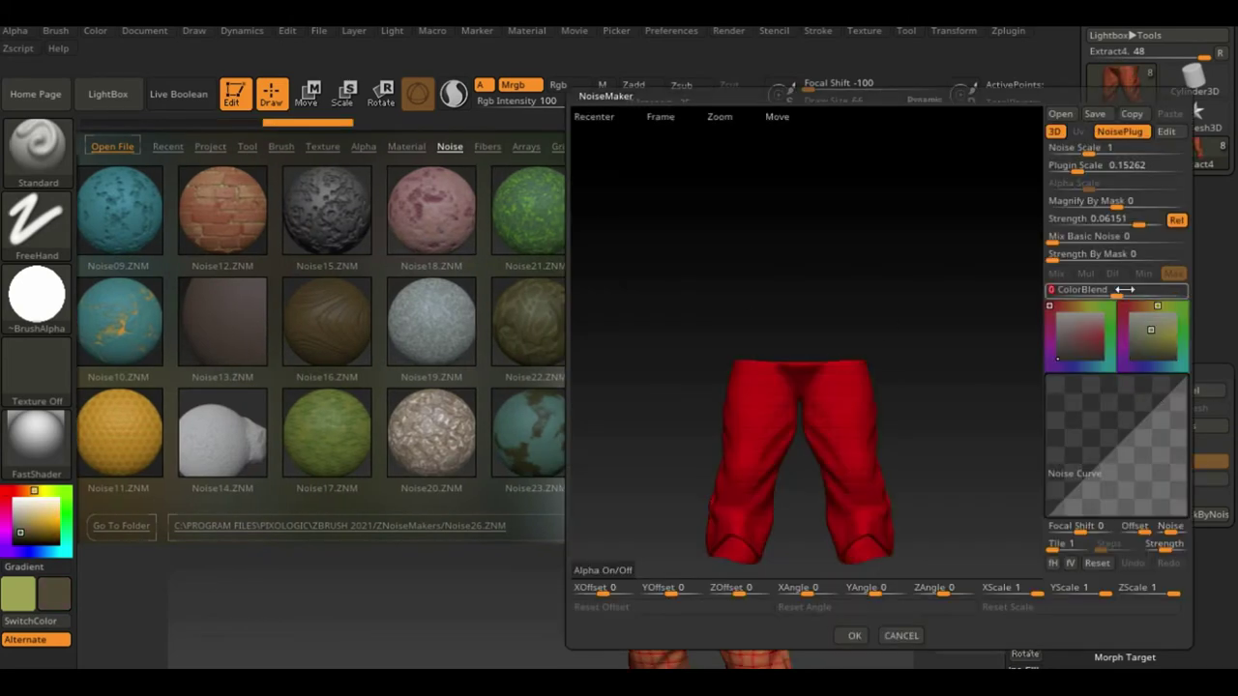
Apply the noise to the trousers and open the noise editor for the remaining hoodie piece.
left_click(855, 636)
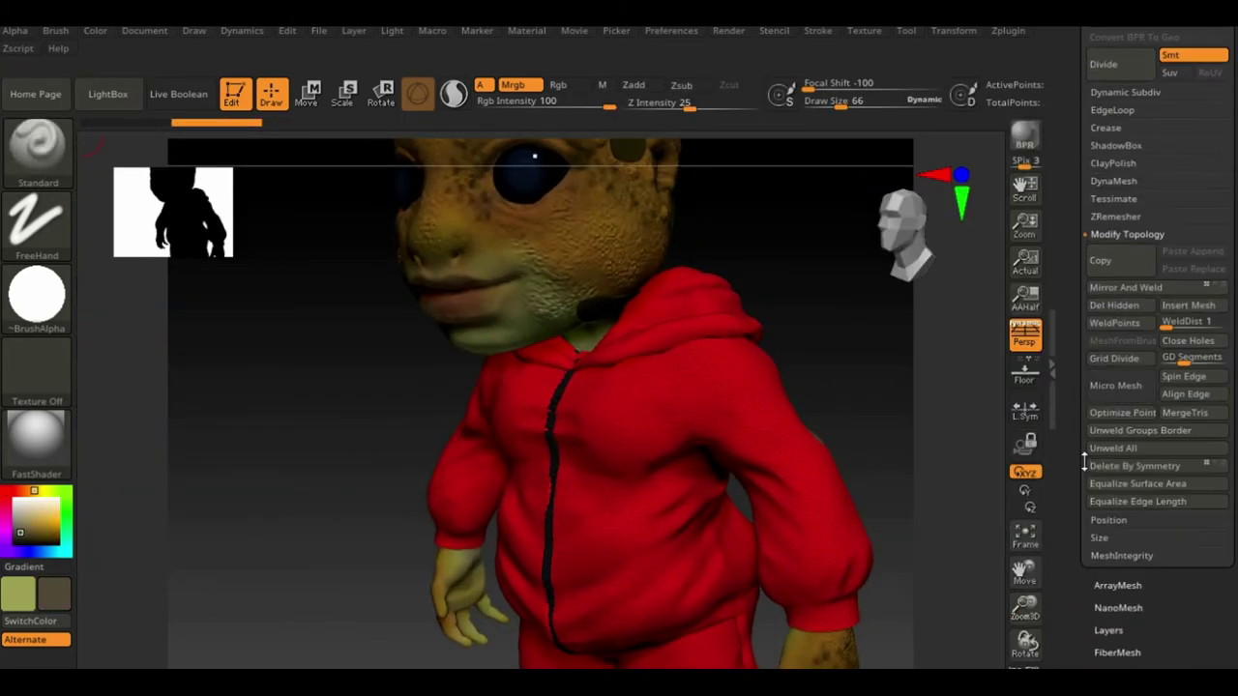
left_click(1128, 292)
left_click(1168, 254)
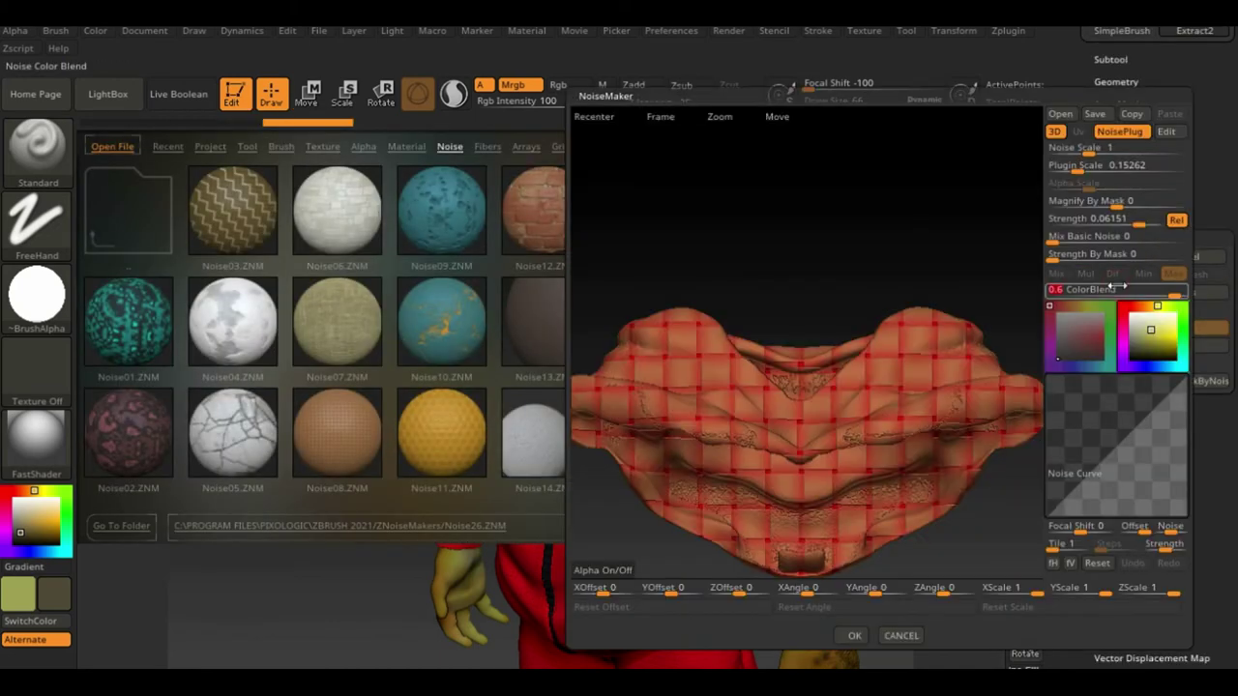
left_click(1080, 165)
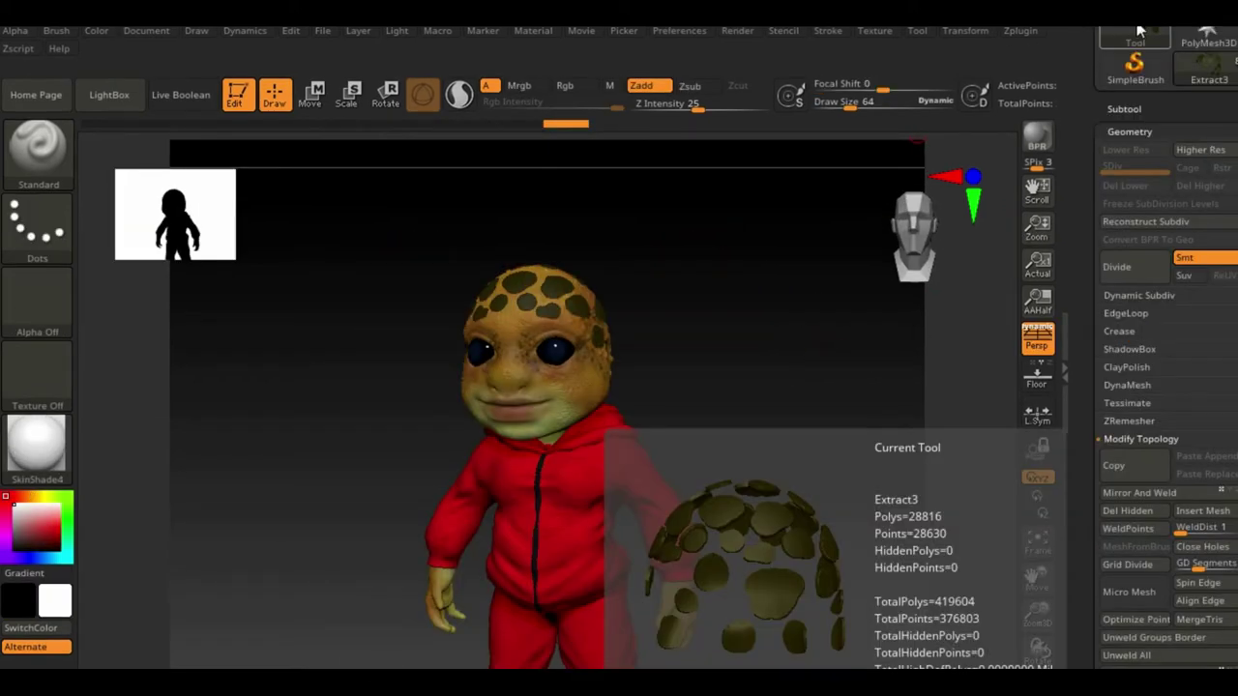
Lasso-mask the forearm region and invert the mask so only the arm is free.
left_click(54, 172)
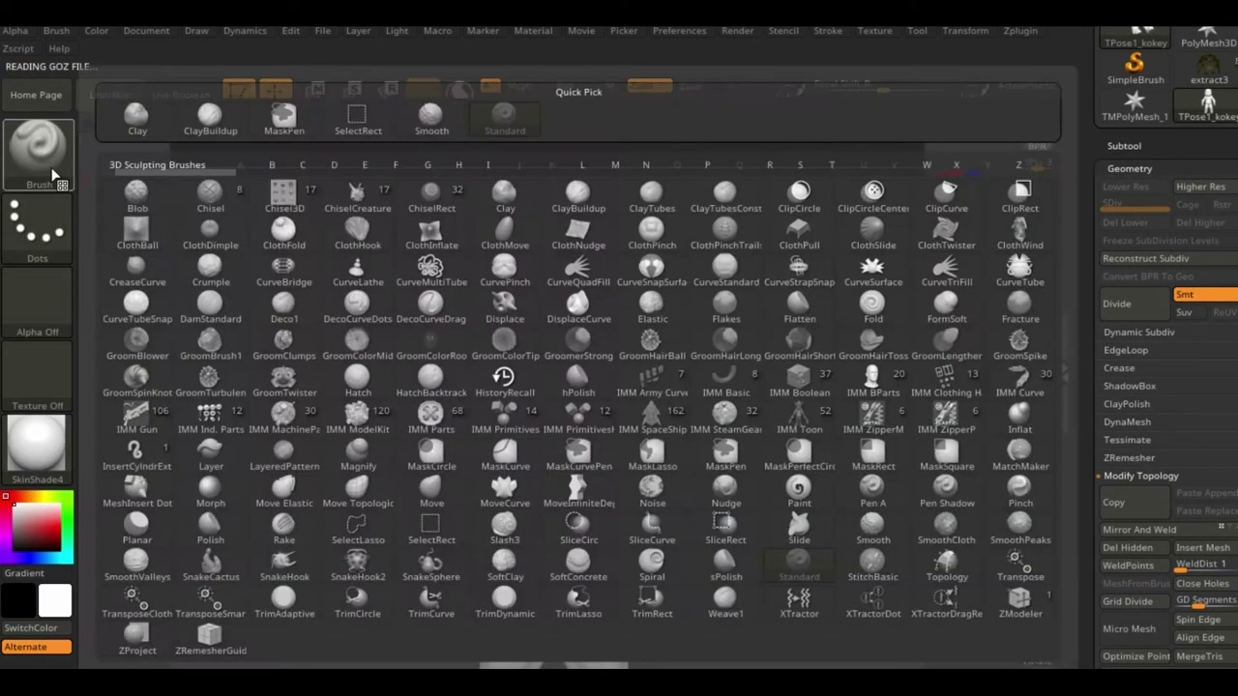
left_click(652, 450)
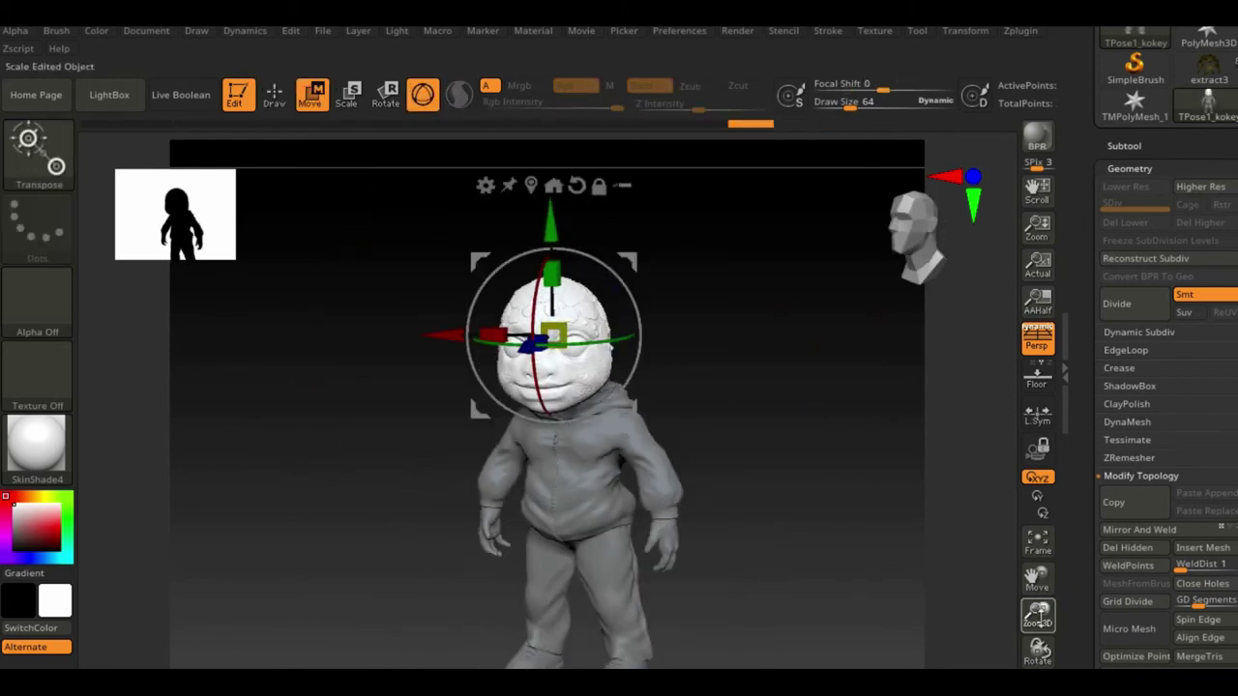
left_click(277, 97)
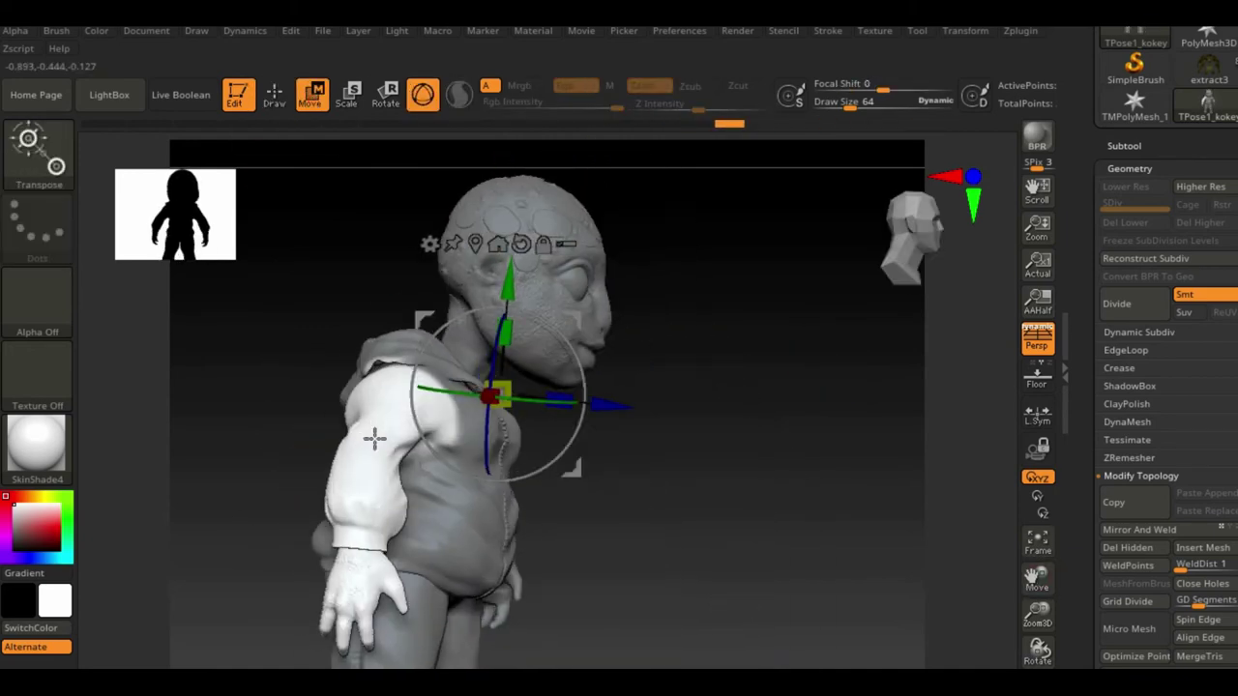
mouse_move(392, 386)
left_mouse_down()
mouse_move(802, 455)
mouse_move(400, 427)
left_mouse_up()
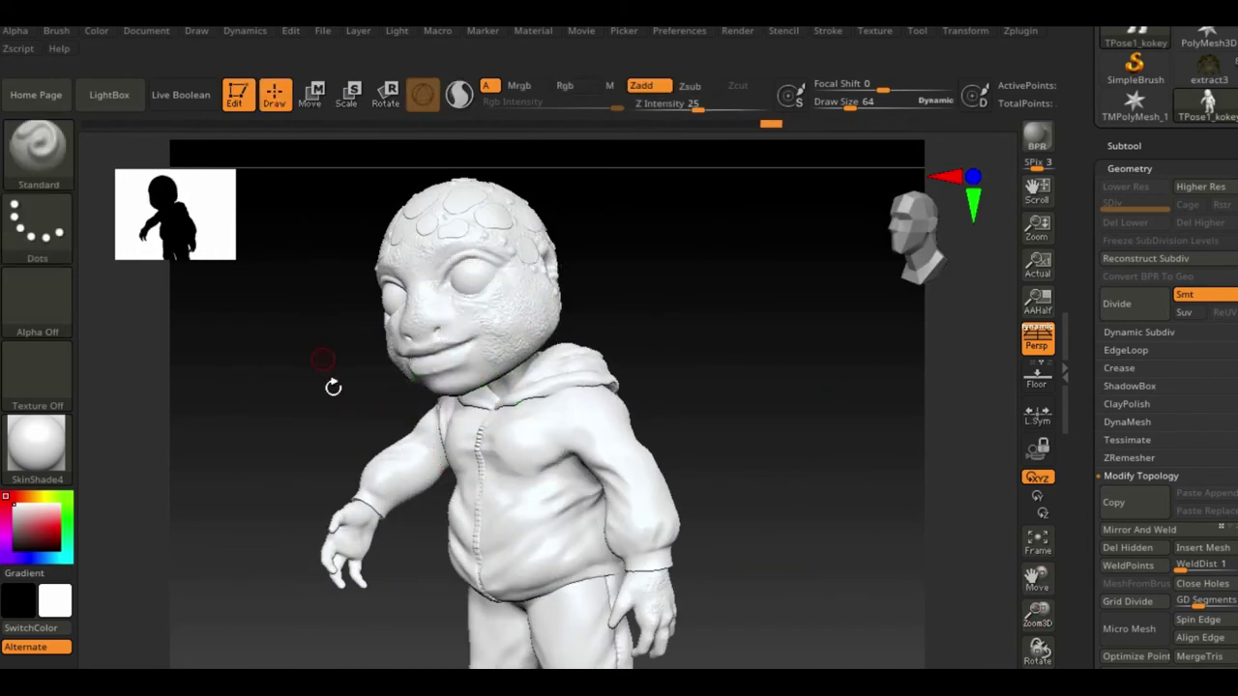
left_click_drag(333, 387, 444, 637)
left_click(835, 466, "ctrl")
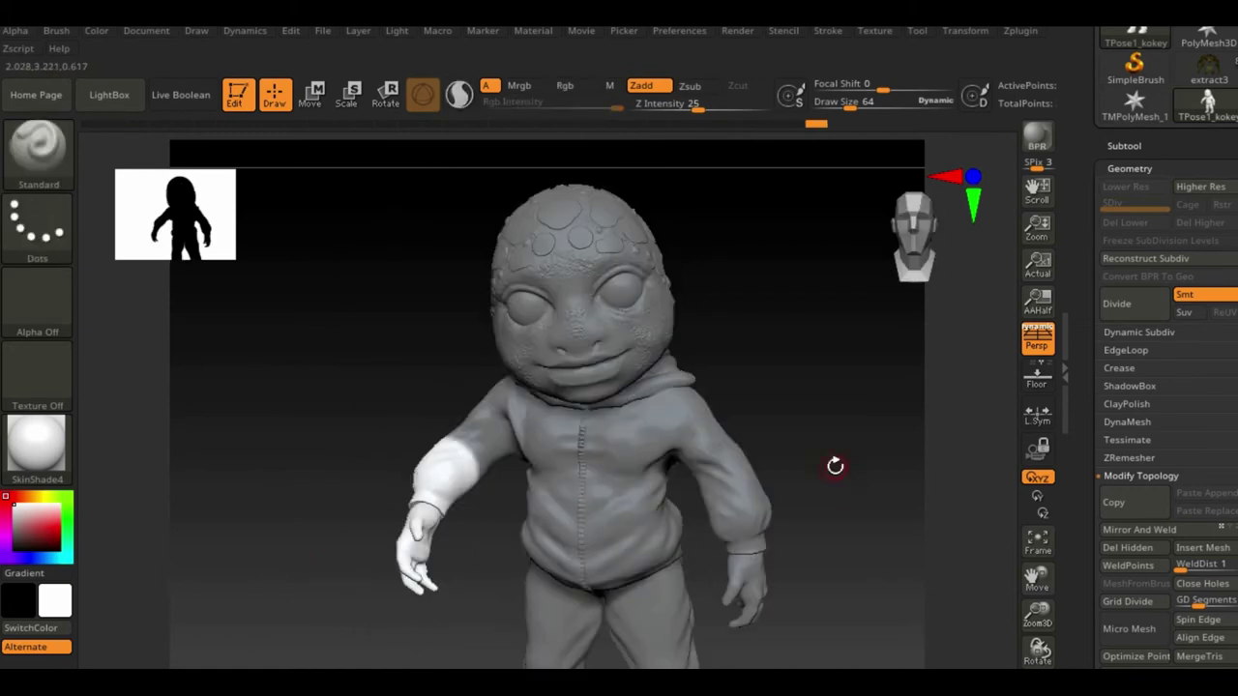
Rotate the arm up into a wave and free the fingertip for posing.
left_click_drag(180, 516, 572, 464)
left_click_drag(578, 354, 447, 406)
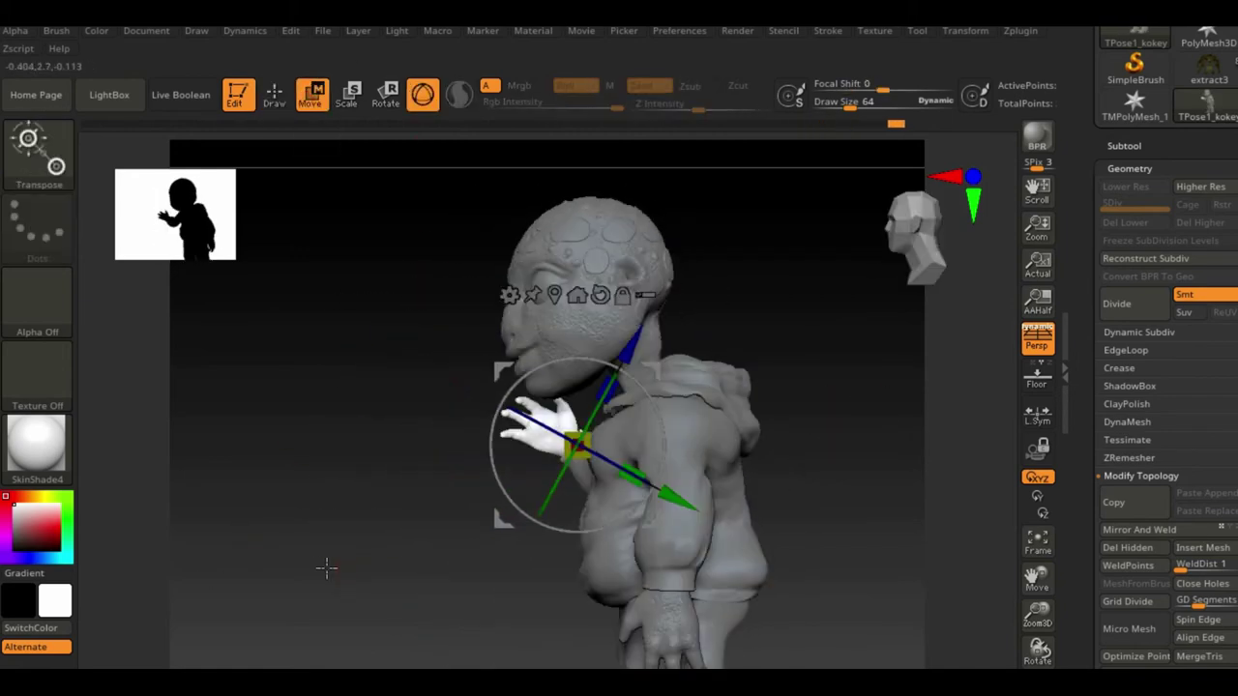
left_click_drag(326, 567, 400, 366)
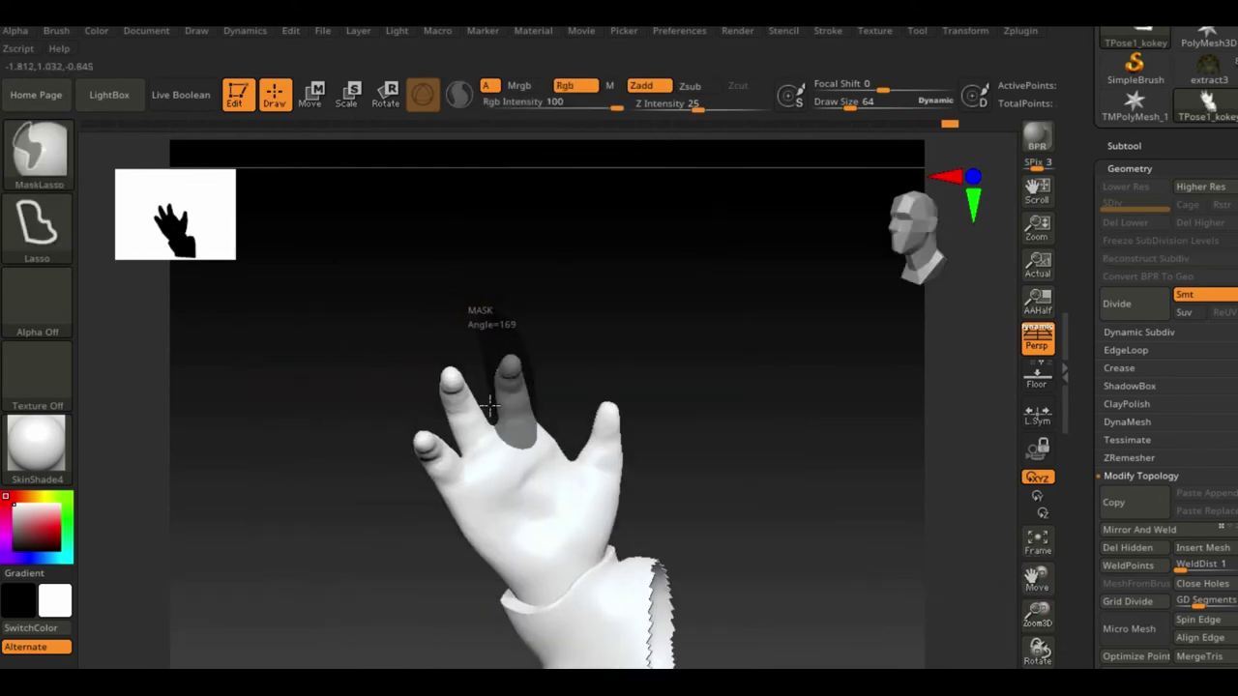
left_click_drag(474, 318, 483, 341)
left_click(547, 430, "ctrl")
key("w")
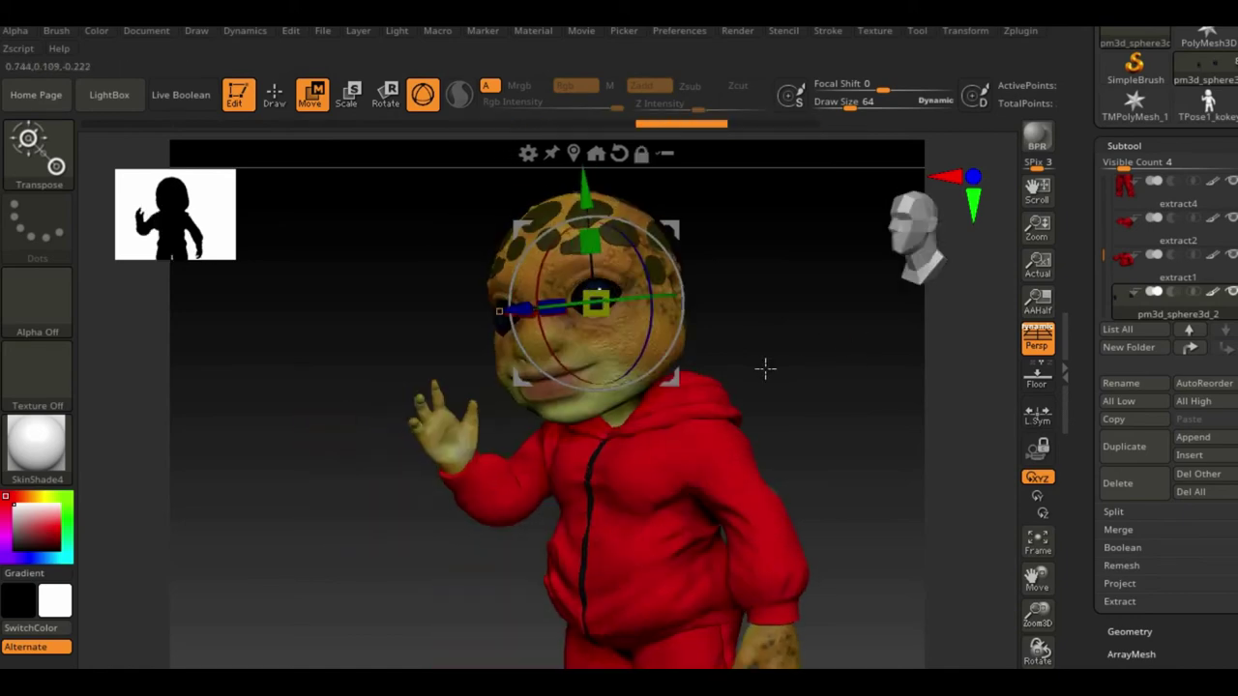
Turn on a second light, enable BPR Shadow and AO, and export the mask pass.
left_click(396, 30)
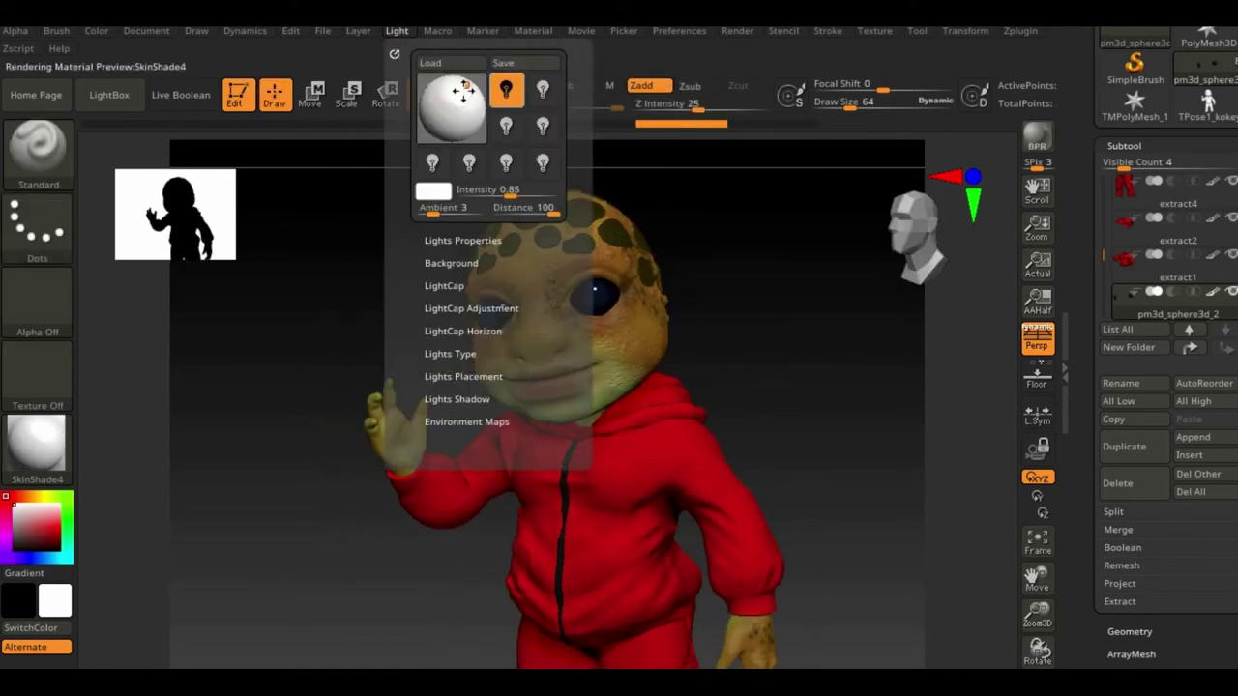
left_click(542, 88)
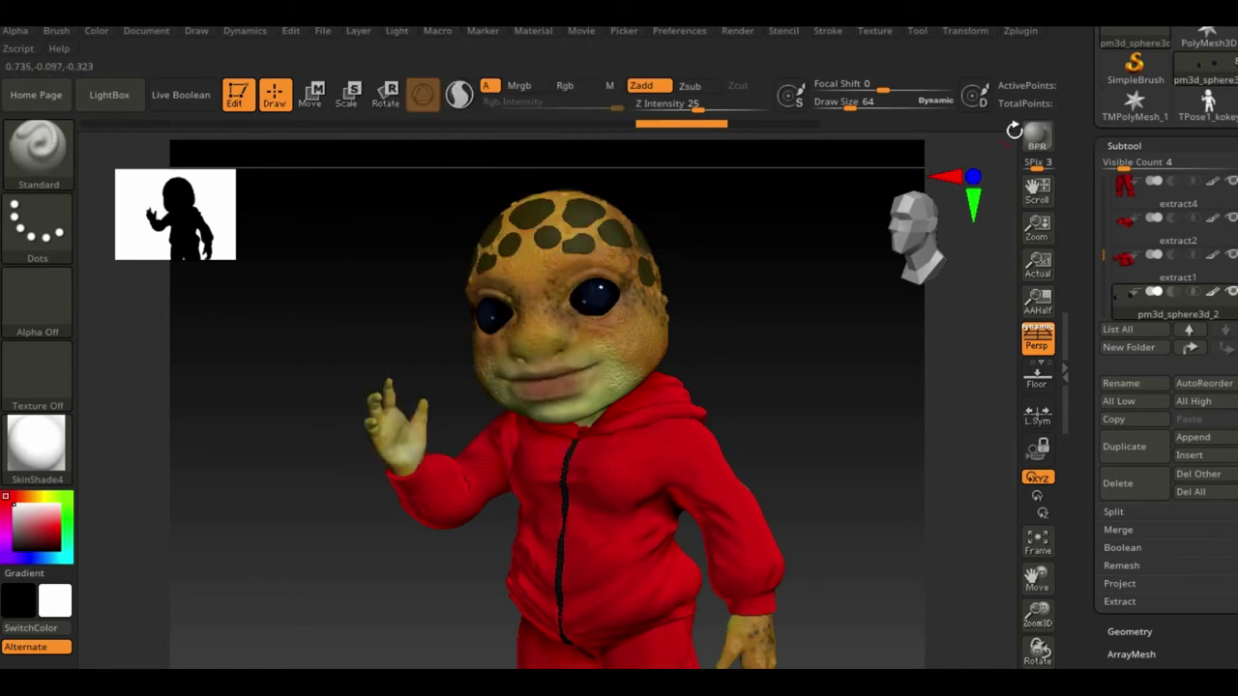
left_click(737, 30)
left_click(801, 284)
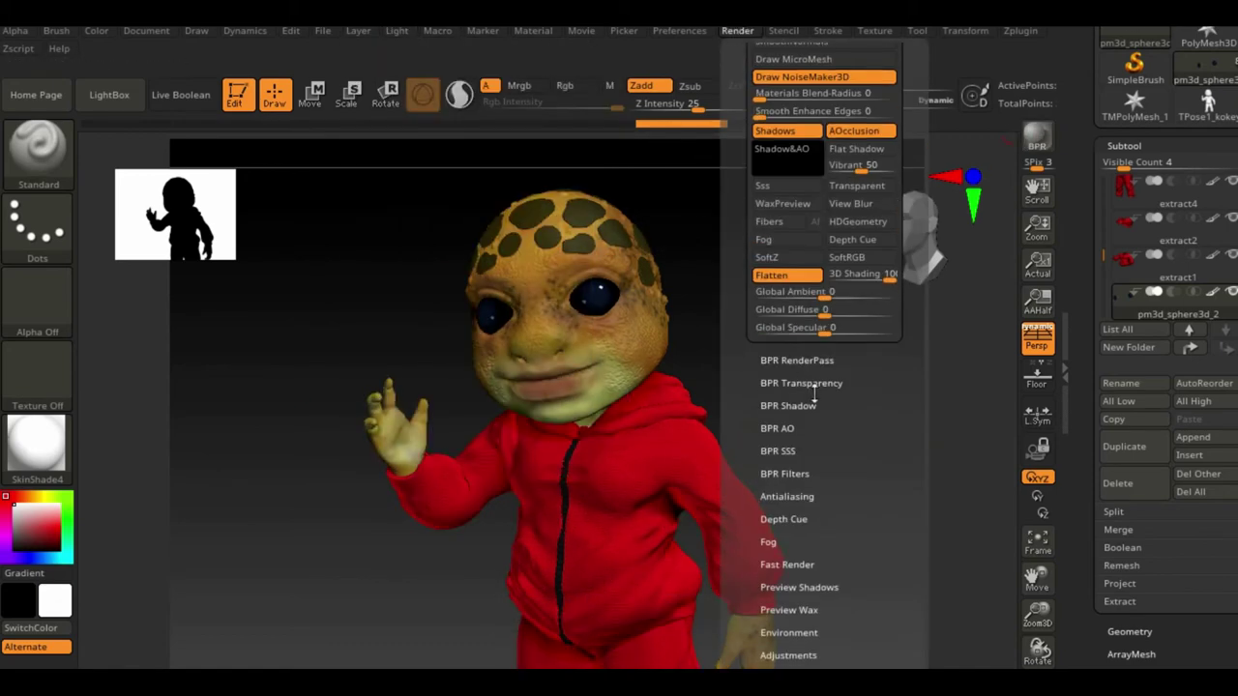
left_click(793, 406)
left_click(774, 362)
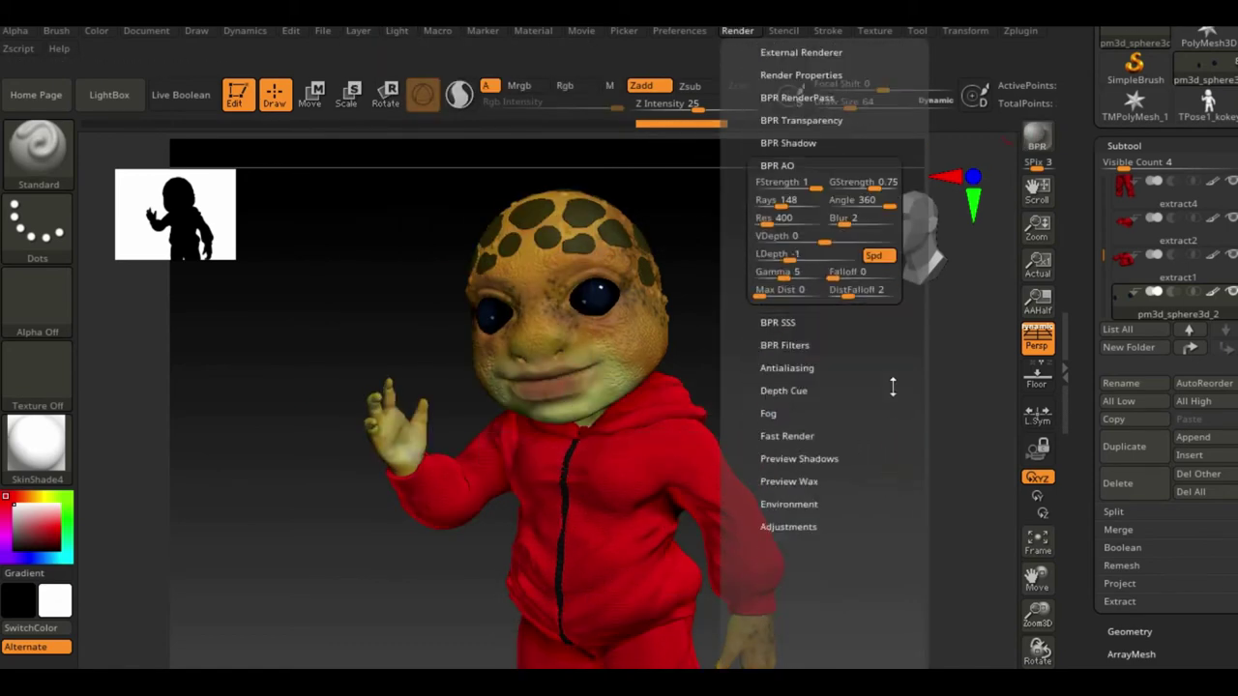
left_click(776, 258)
left_click(800, 168)
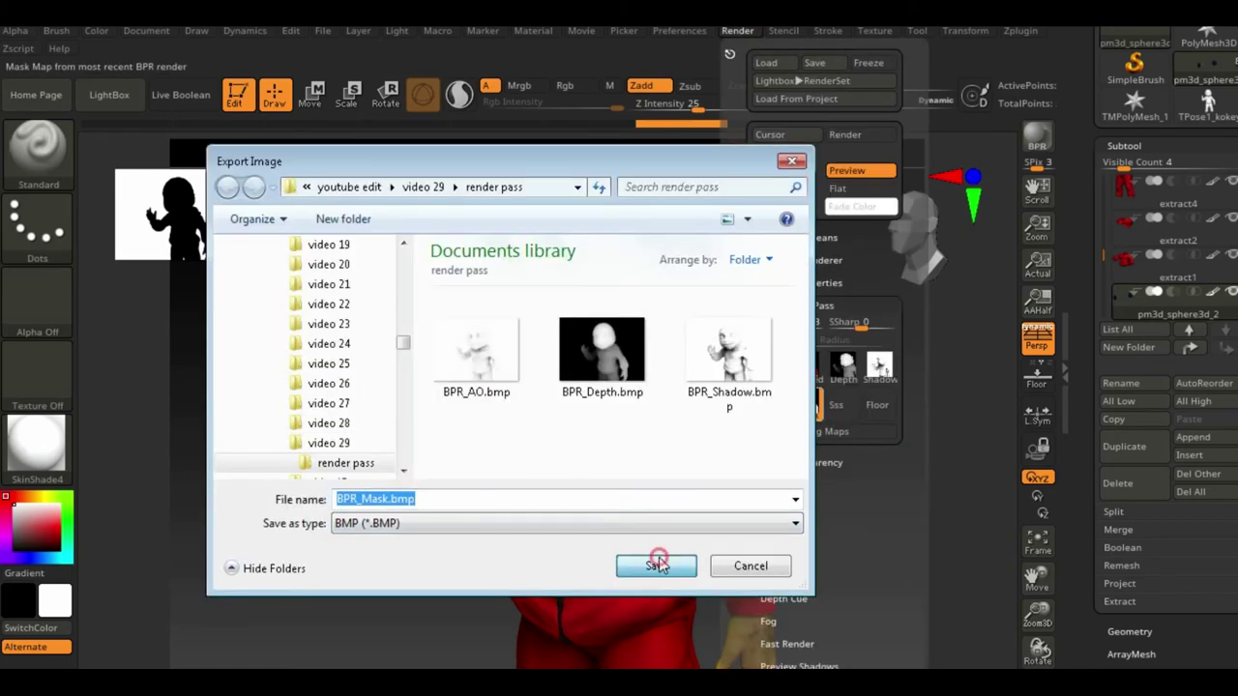
Save the mask pass as BPR_Mask.bmp and return the model to the grey startup material.
left_click(655, 561)
left_click(1216, 183)
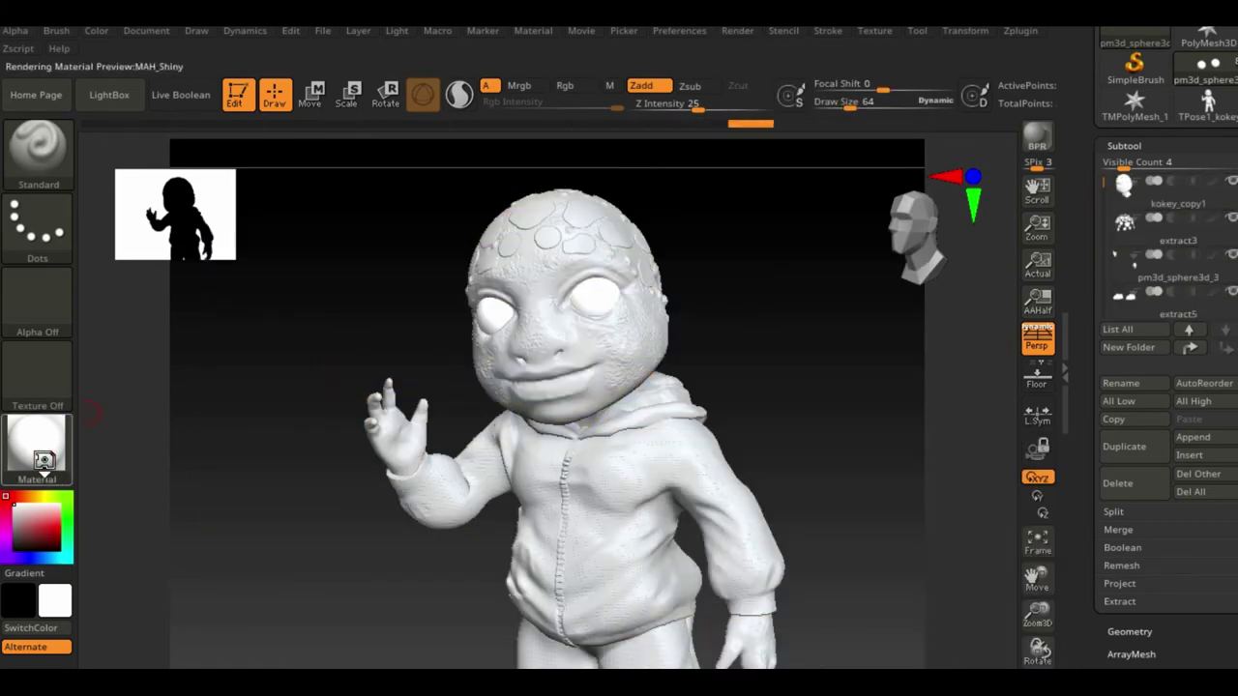
left_click(43, 460)
left_click(133, 243)
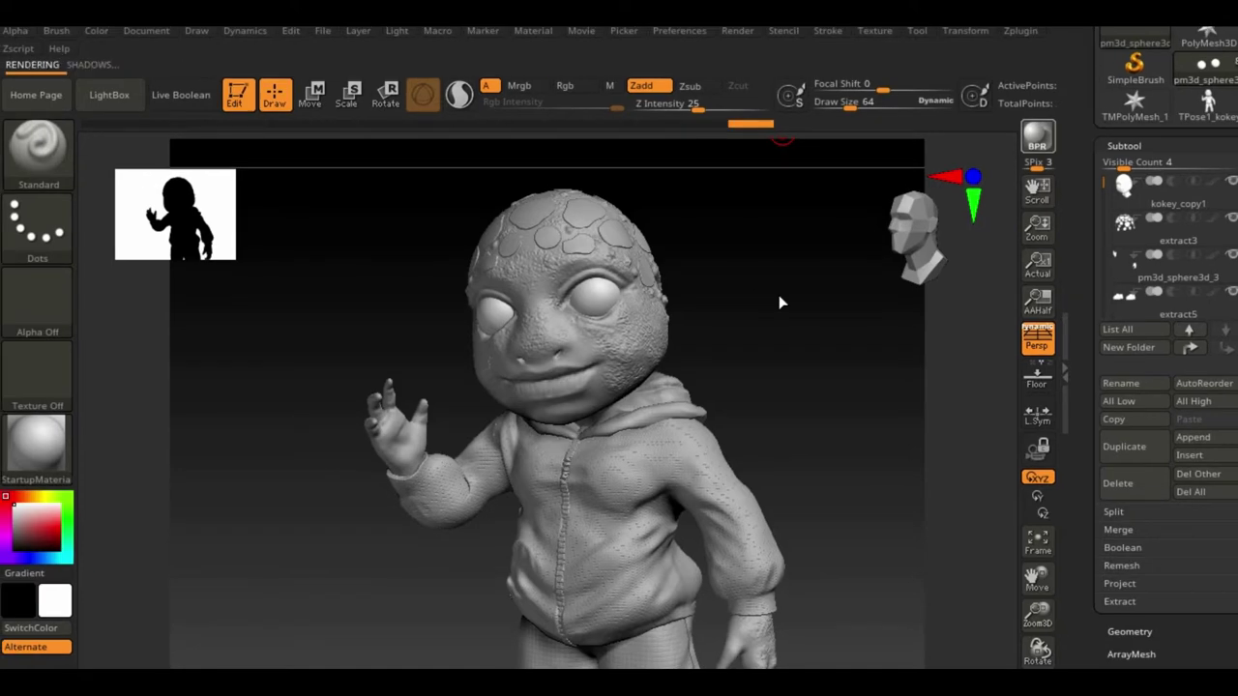
Run a BPR best-preview render of the model in the startup material.
left_click(737, 30)
left_click(801, 290)
left_click(1038, 141)
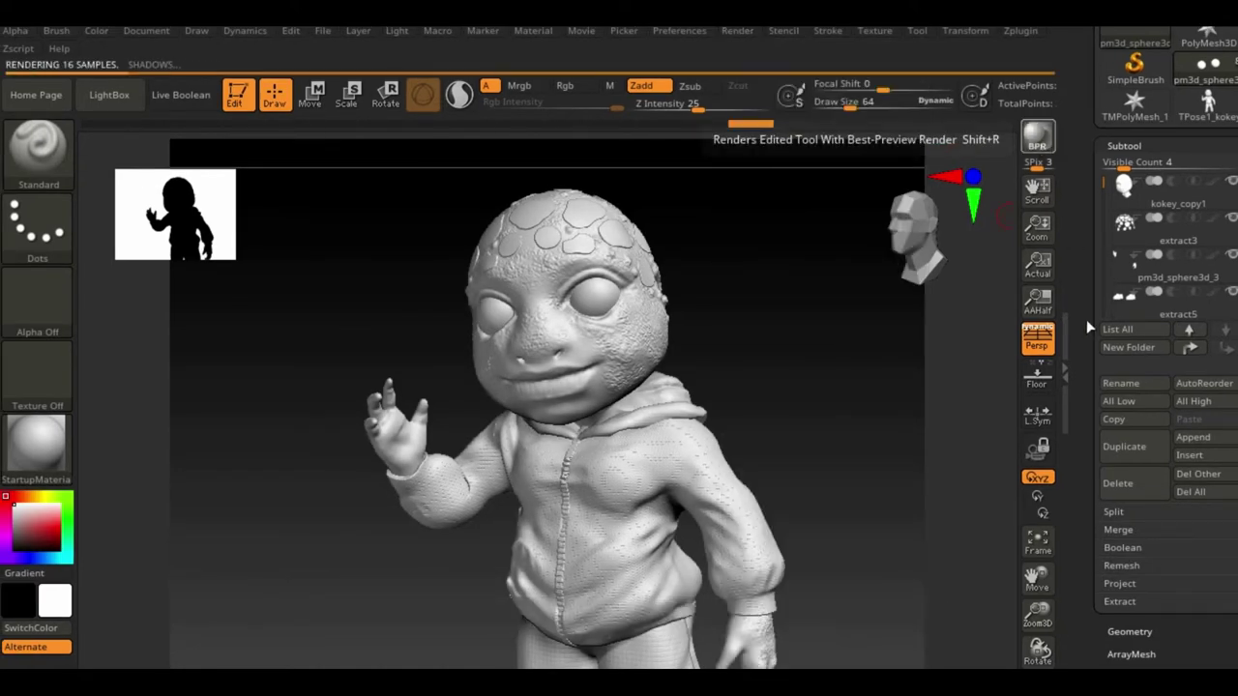
mouse_move(1086, 319)
left_mouse_down()
mouse_move(1115, 435)
mouse_move(1097, 205)
mouse_move(1131, 629)
mouse_move(1120, 437)
left_mouse_up()
left_click(1190, 445)
left_click(1124, 531)
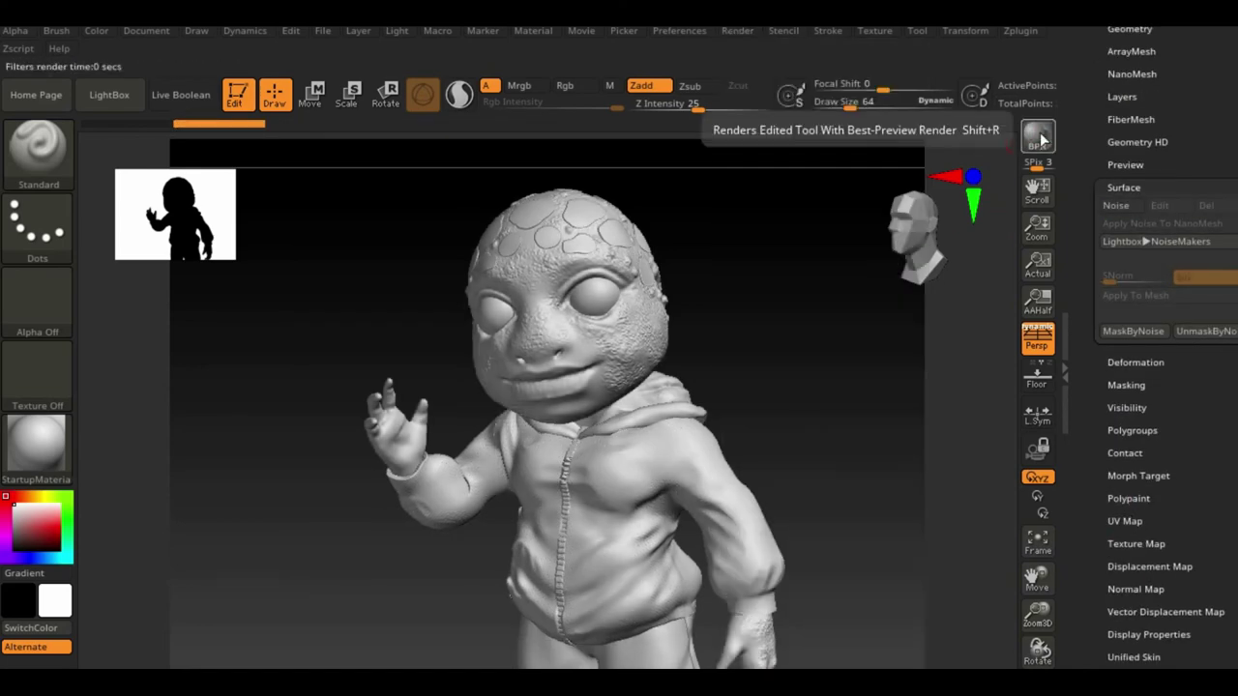
left_click(737, 31)
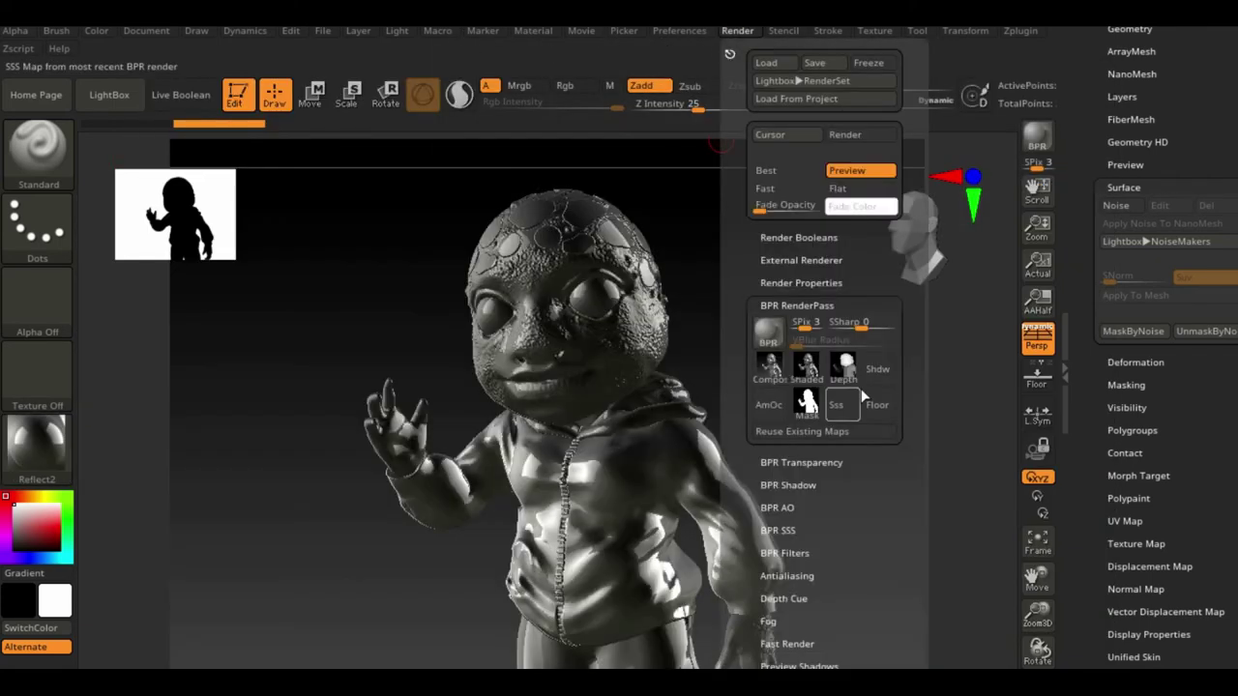
Search for the Reflect material, then apply MatCap Red Wax and a white SketchShaded material.
type("reflex")
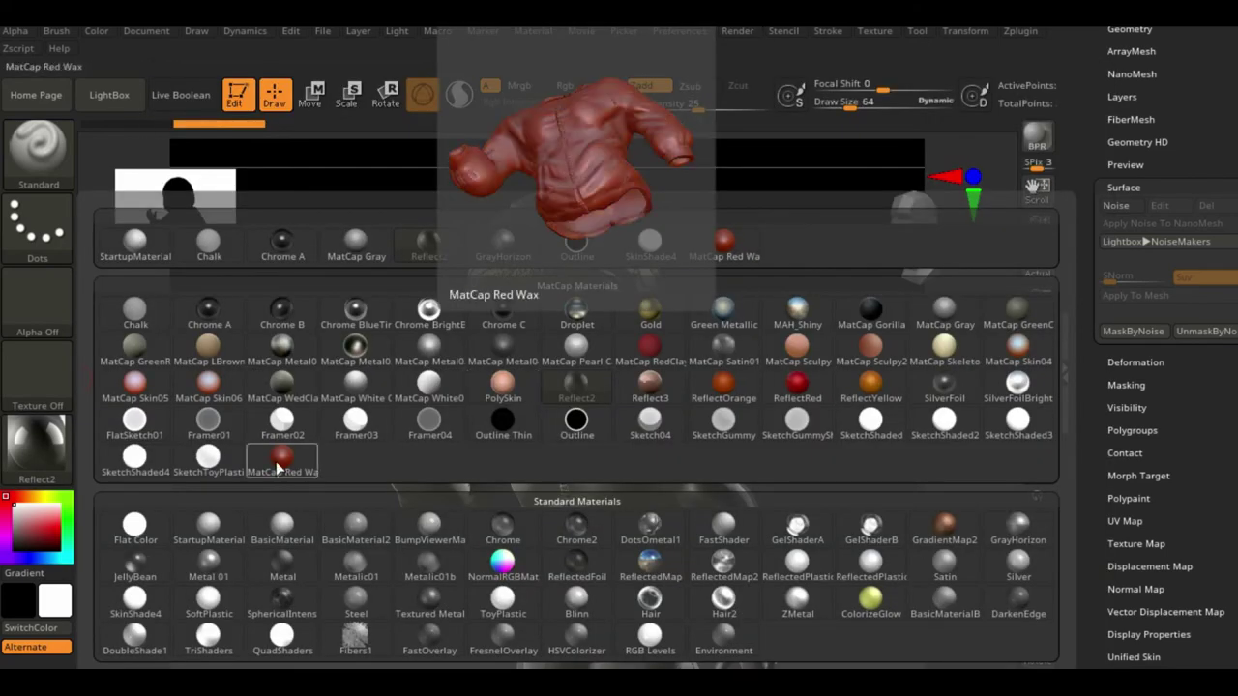
left_click(283, 462)
left_click(34, 448)
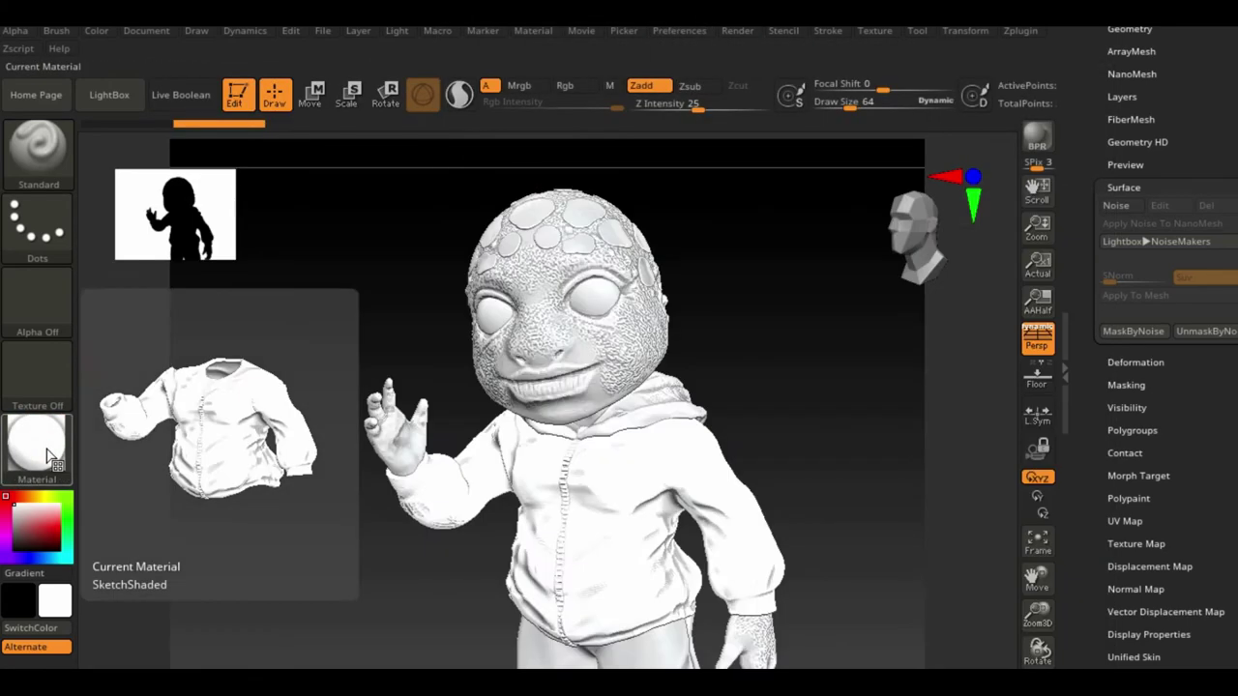
left_click(37, 445)
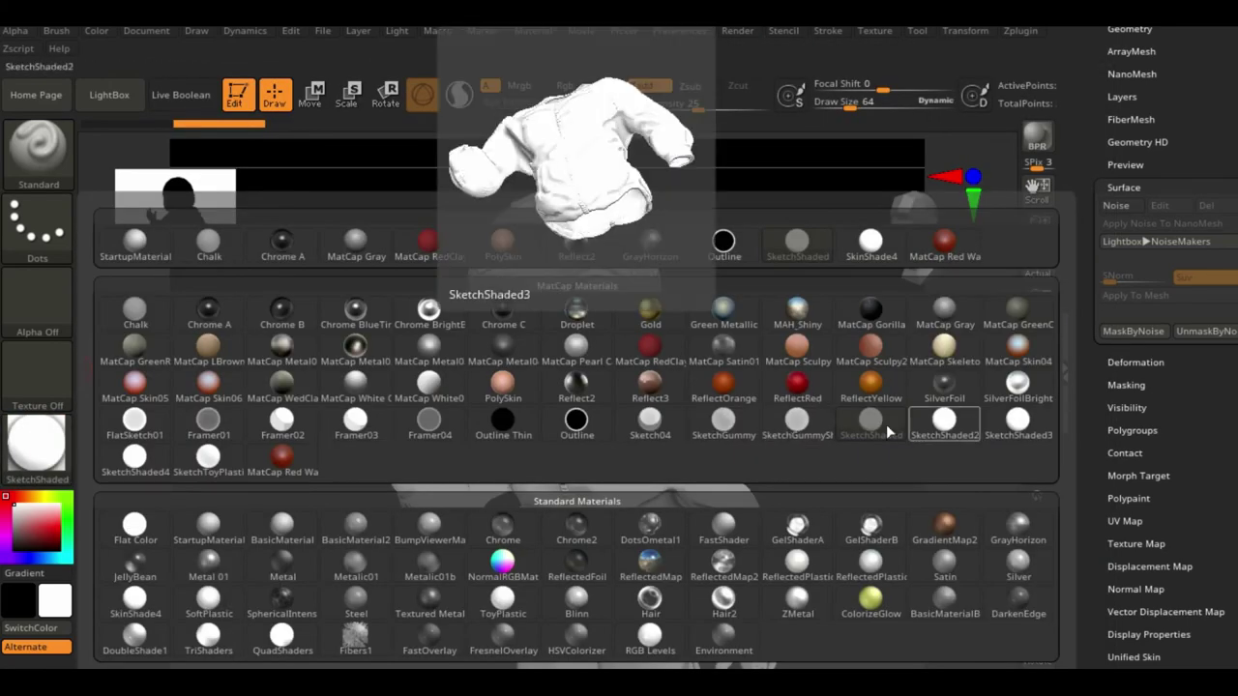
left_click(283, 432)
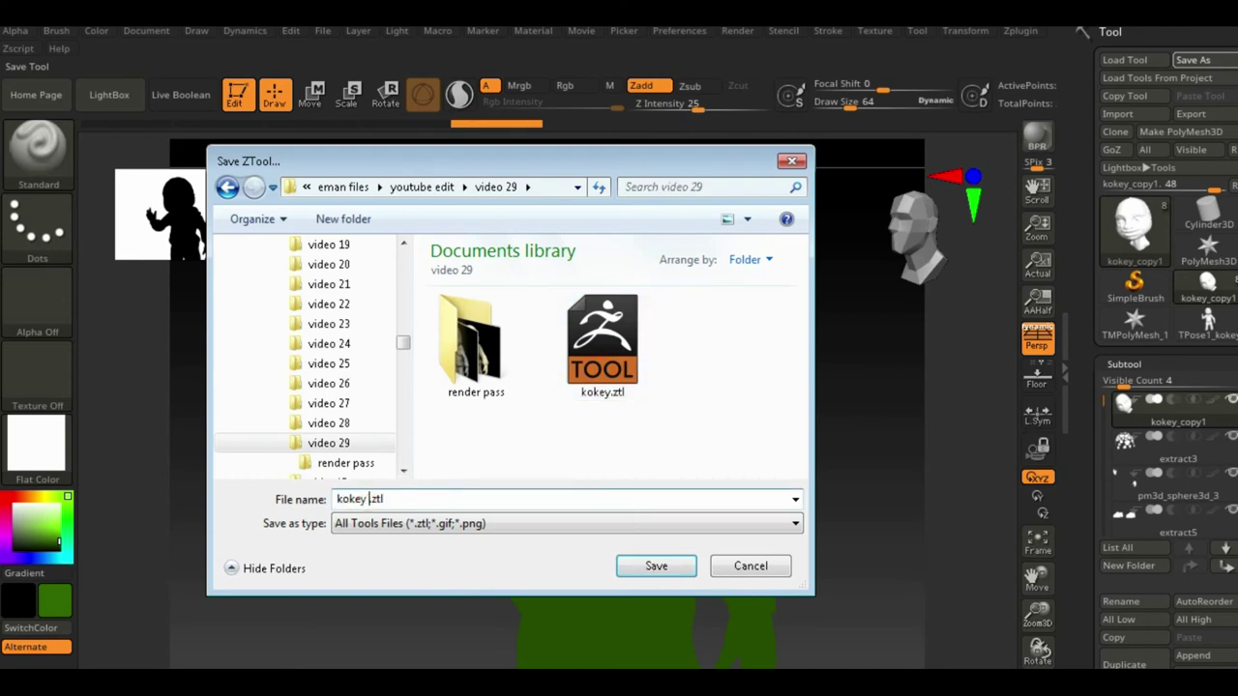
Save the tool as 'kokey pose' and flat-fill the body red and head spots green.
type("pose")
key("Return")
left_click(95, 30)
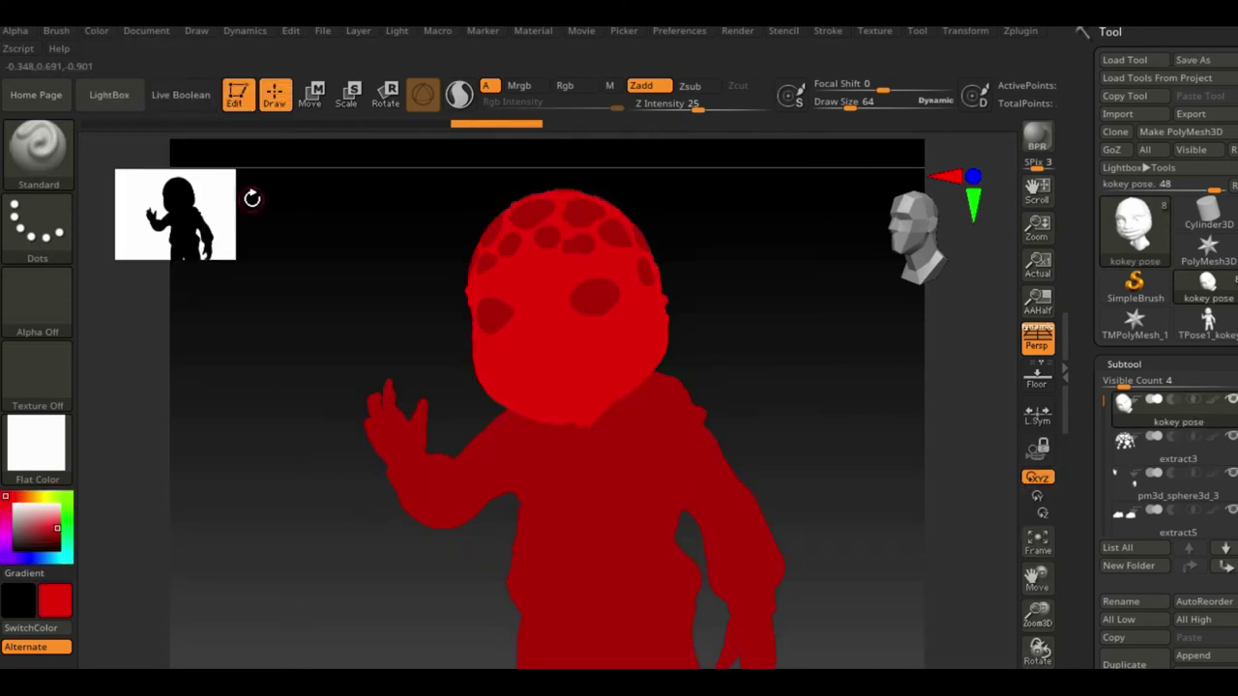
left_click(16, 504)
mouse_move(36, 527)
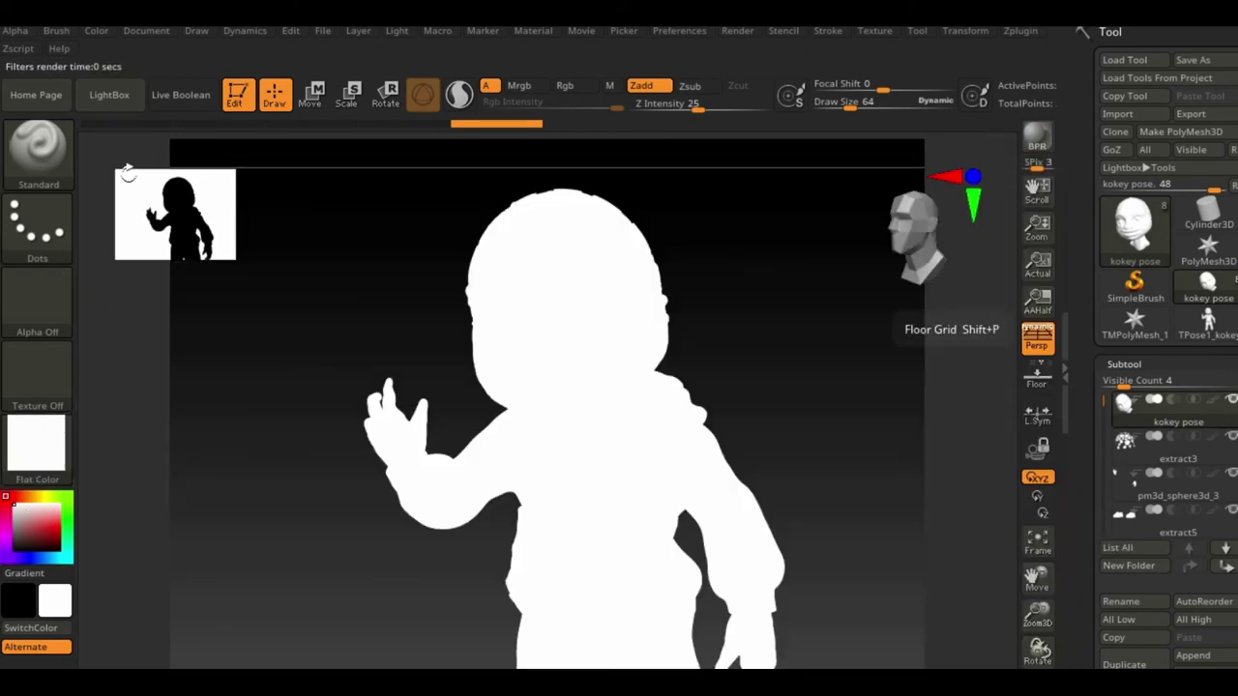
left_click(56, 536)
left_click(96, 30)
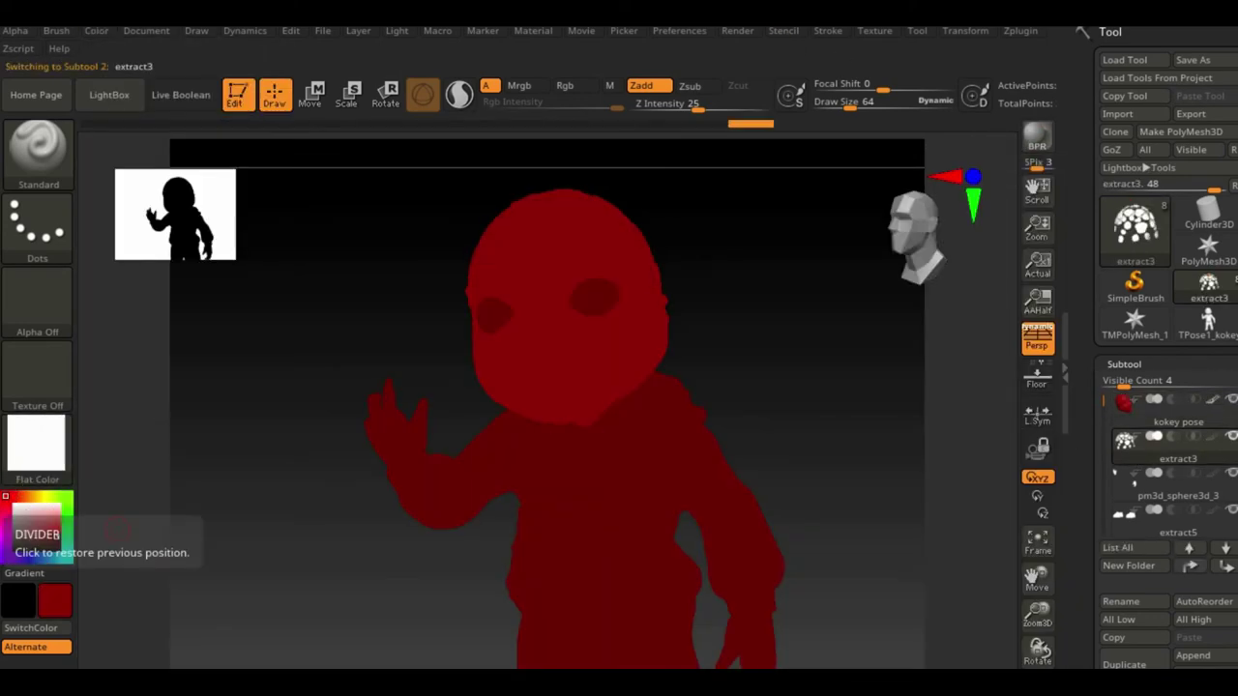
left_click(30, 523)
left_click(96, 30)
left_click(138, 372)
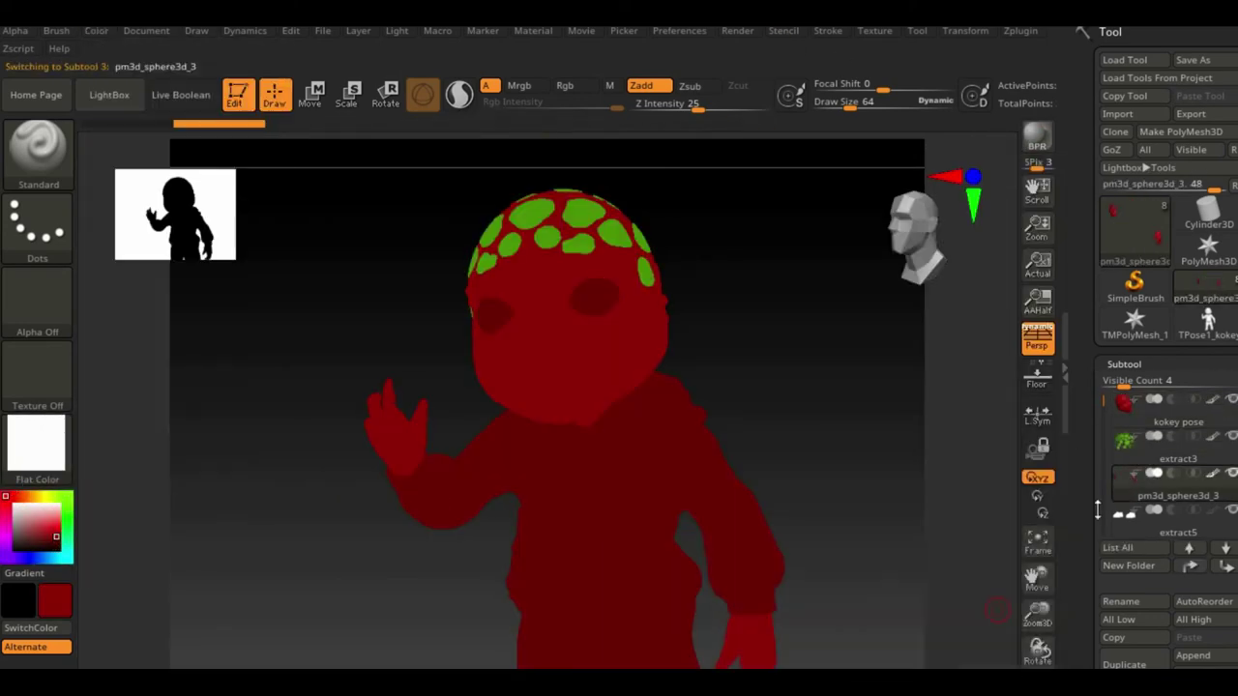
Flat-fill the eyes and both hoodie pieces blue, then BPR render and export the ID image.
left_click(40, 558)
left_click(96, 30)
left_click(139, 372)
left_click(1127, 462)
left_click(96, 30)
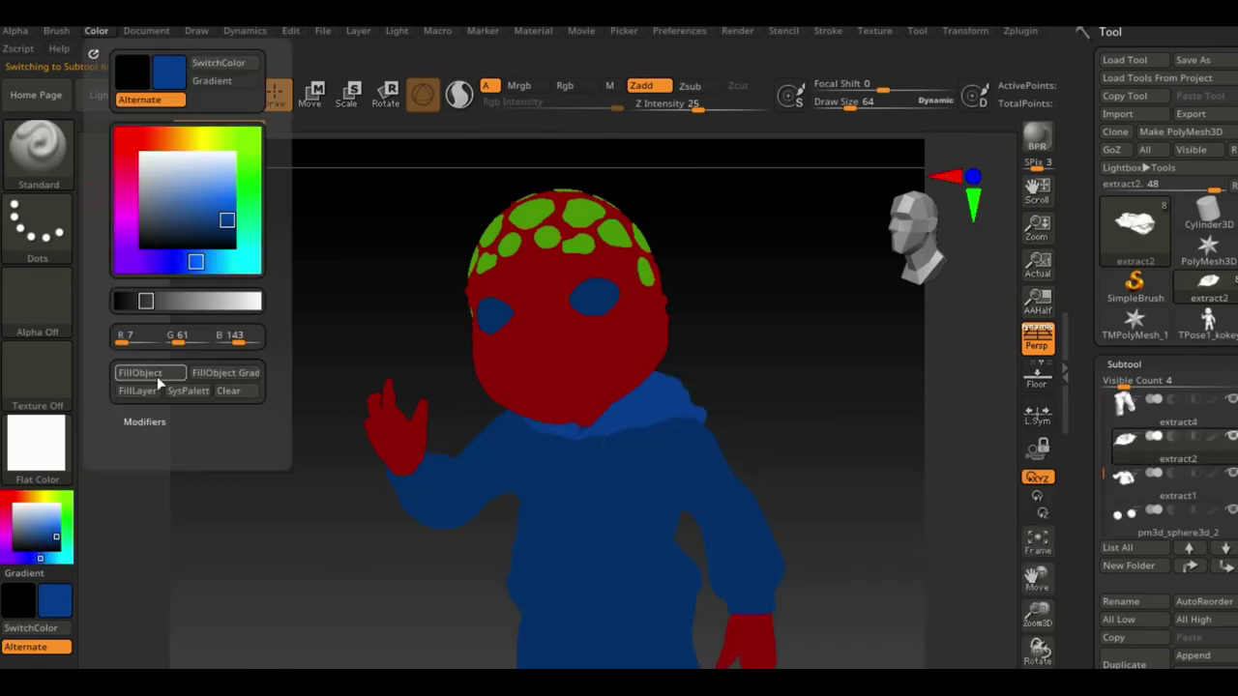
left_click(1125, 474)
left_click(95, 30)
left_click(187, 391)
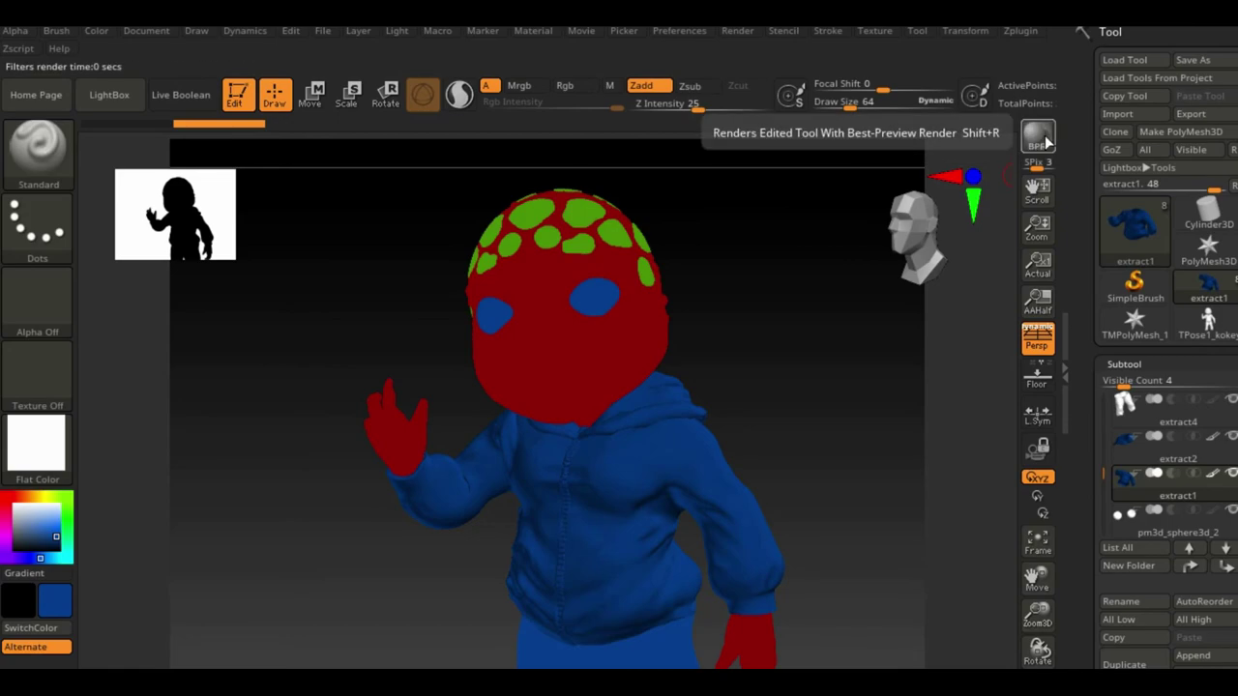
left_click(110, 124)
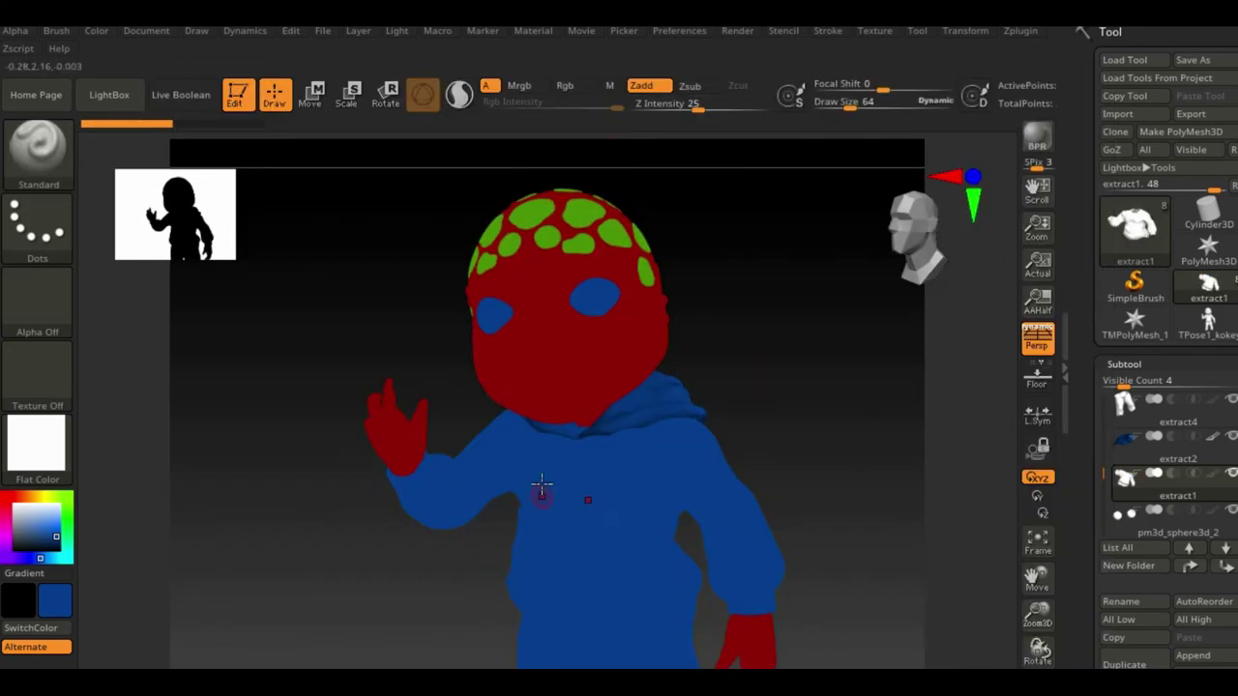
left_click(1192, 60)
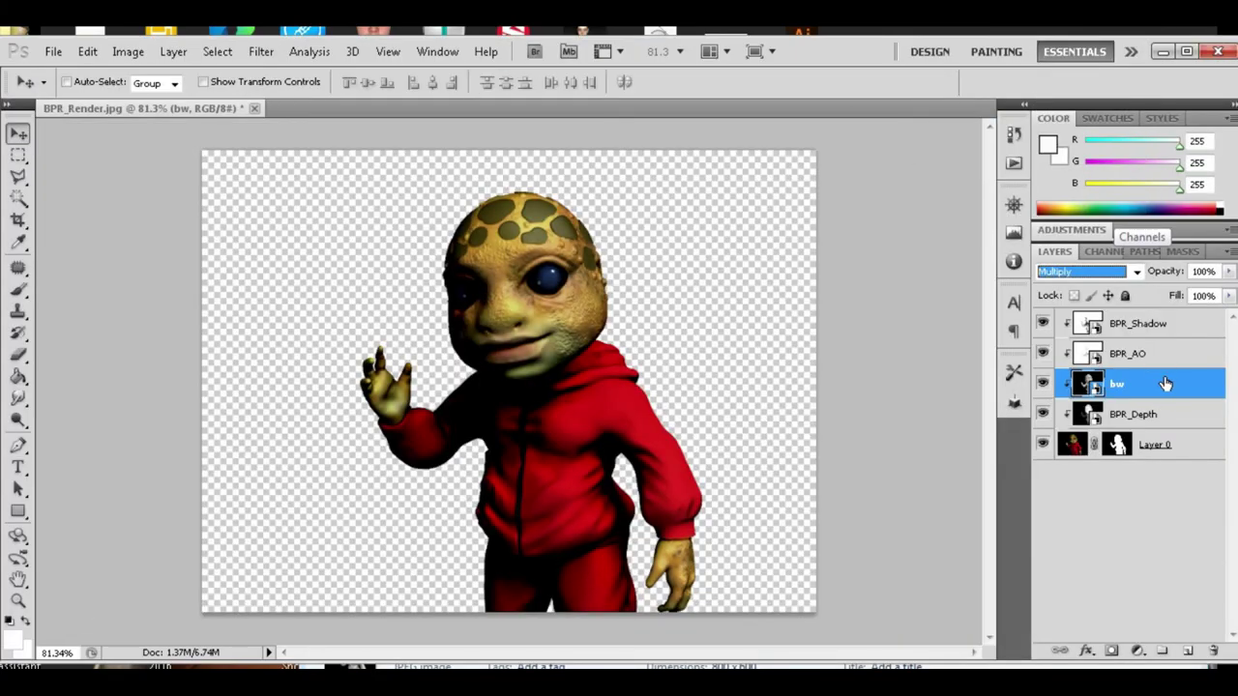
Bring up the options menu for the newly added bw layer.
right_click(1150, 385)
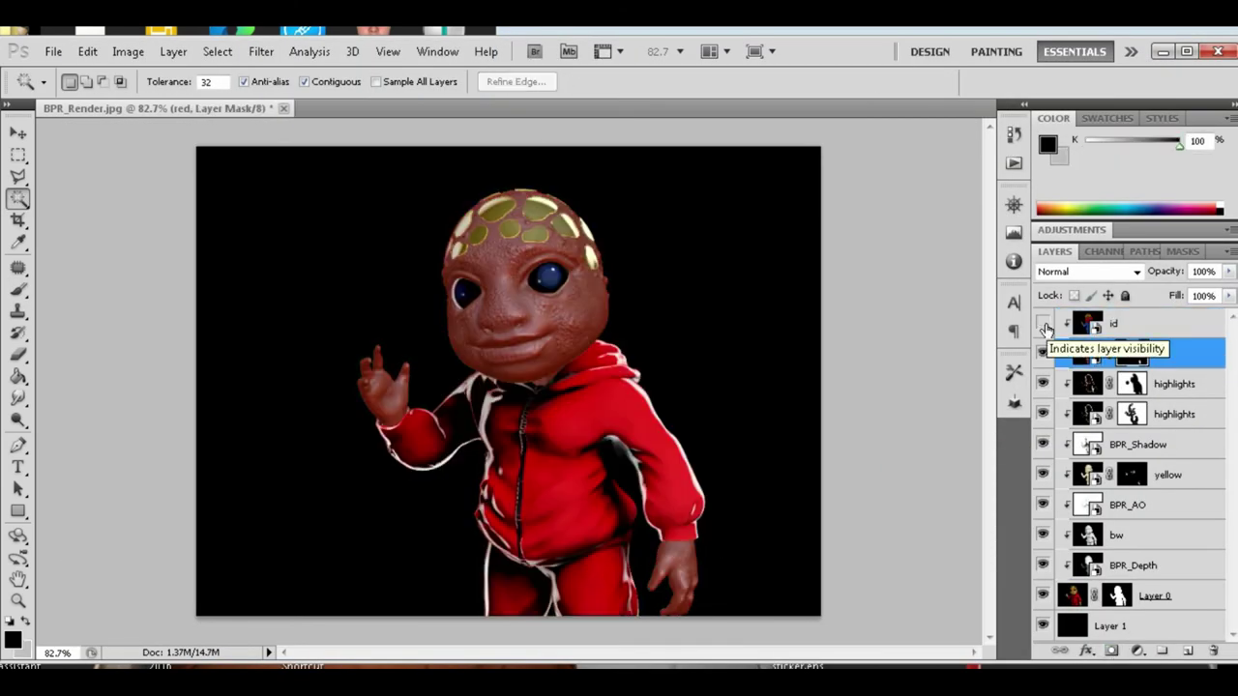
Step through blend modes to recolour the face, then delete the red layer's mask.
key("Down")
key("Down")
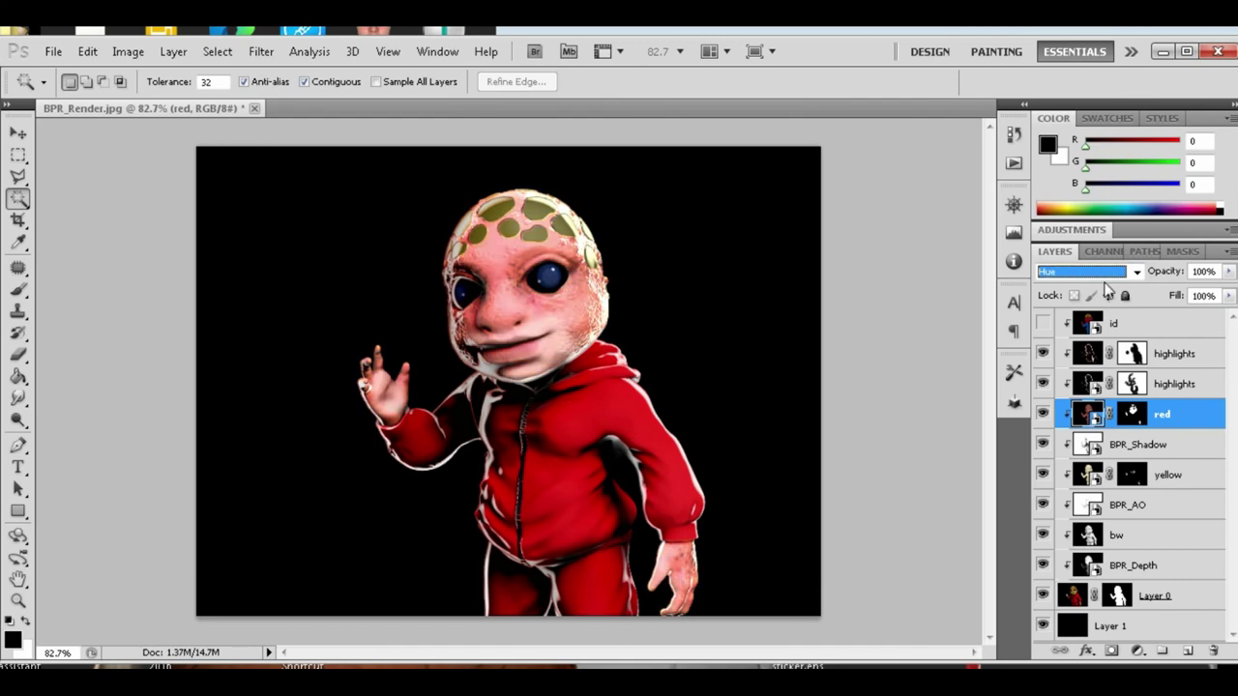
key("Down")
key("Down")
key("Down")
key("Down")
key("Down")
key("Down")
key("Down")
key("Down")
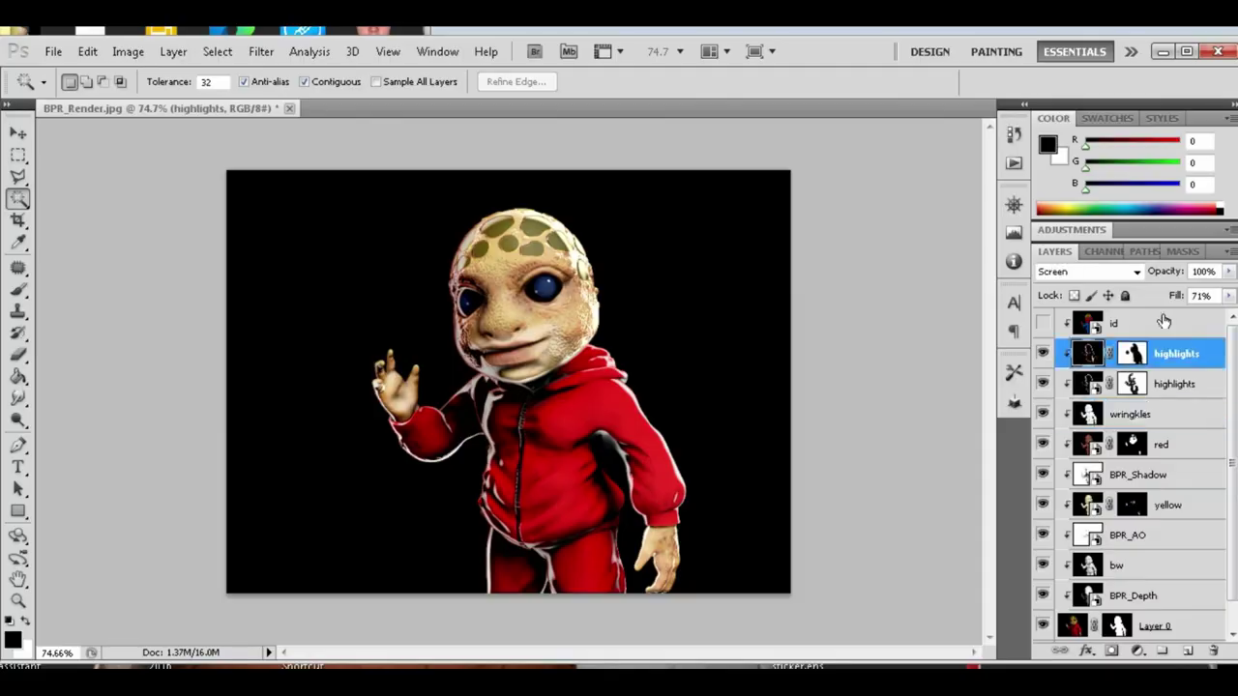
right_click(1132, 444)
left_click(1146, 491)
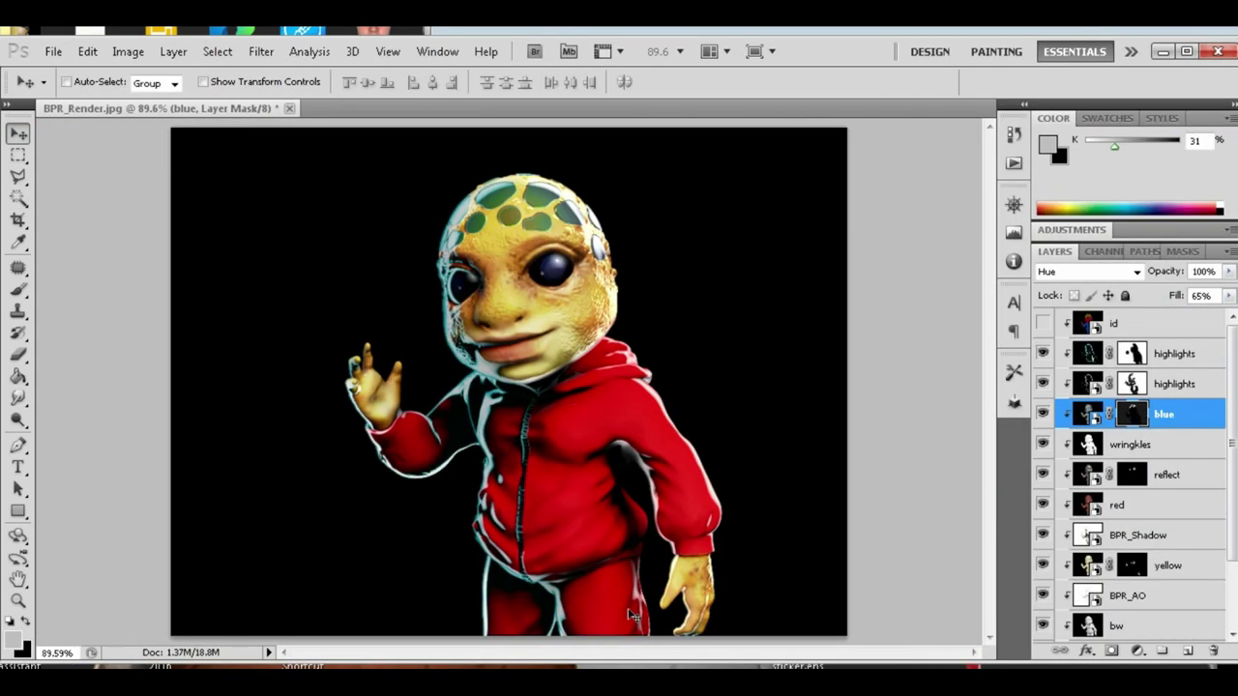
On the highlights layer, start painting with a brush in default colours.
left_click(1174, 384)
key("b")
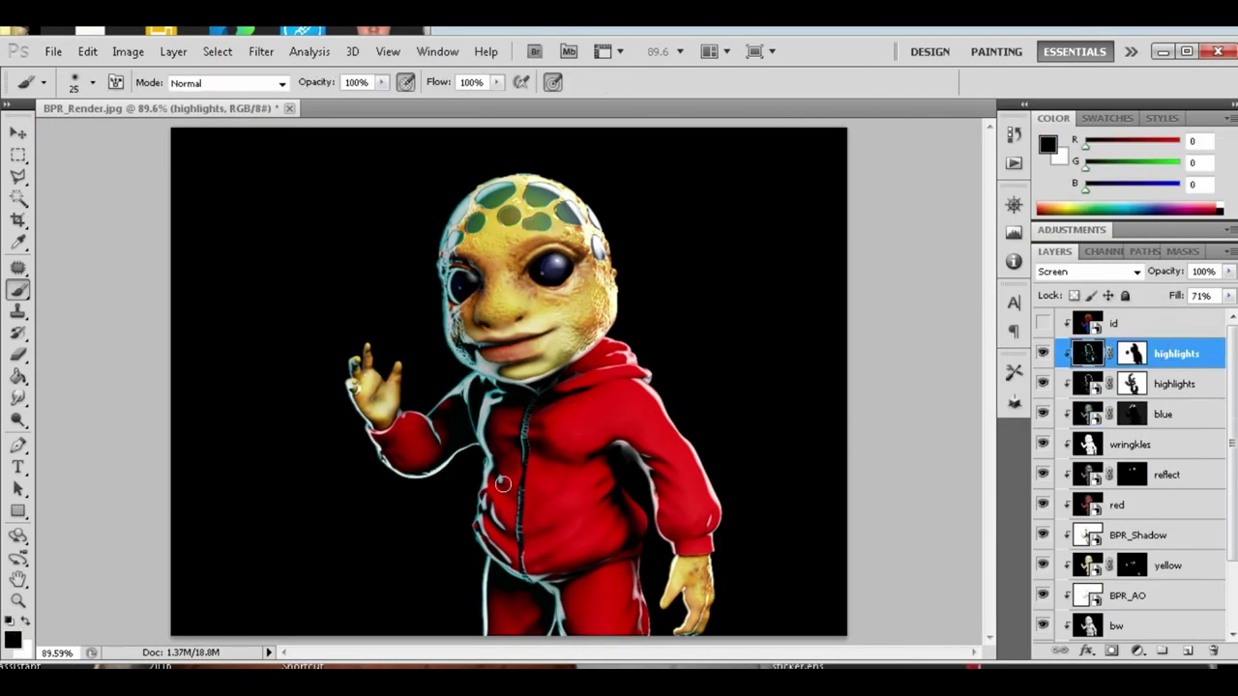
key("d")
left_click(577, 365)
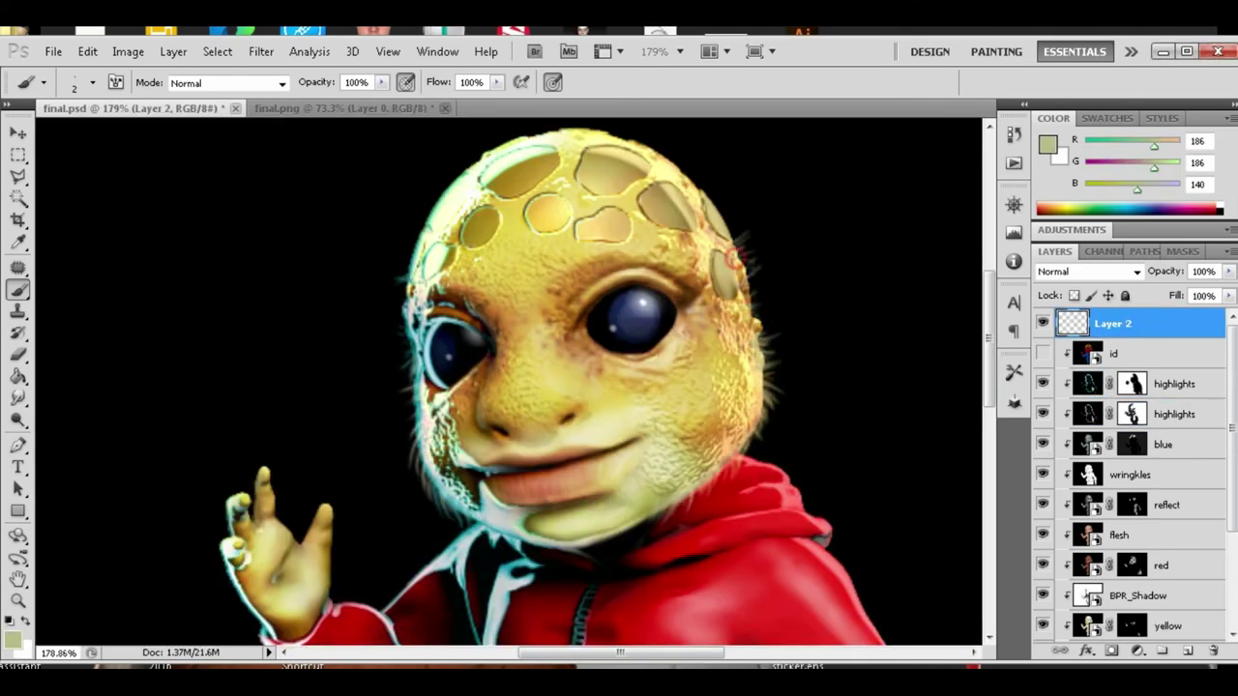
Sample pale skin and yellow tones and paint fine hairs on top of the head.
left_click(544, 523, "alt")
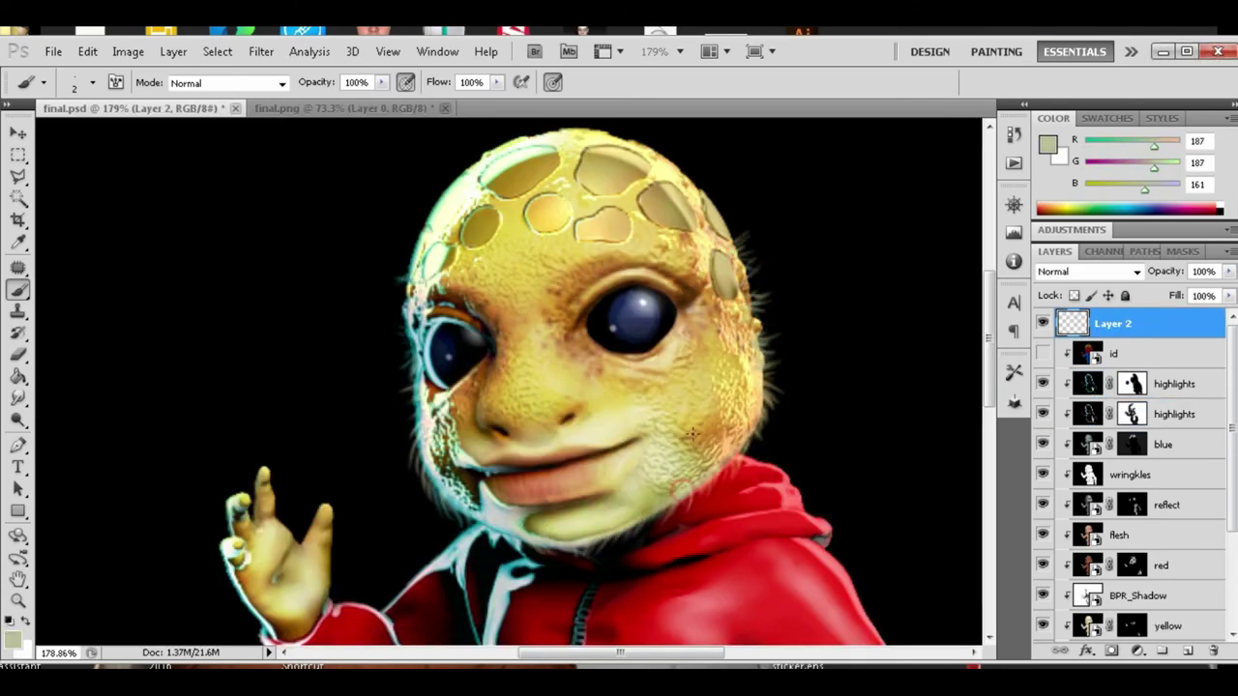
left_click(615, 136, "alt")
scroll(551, 174, "up", 1, "alt")
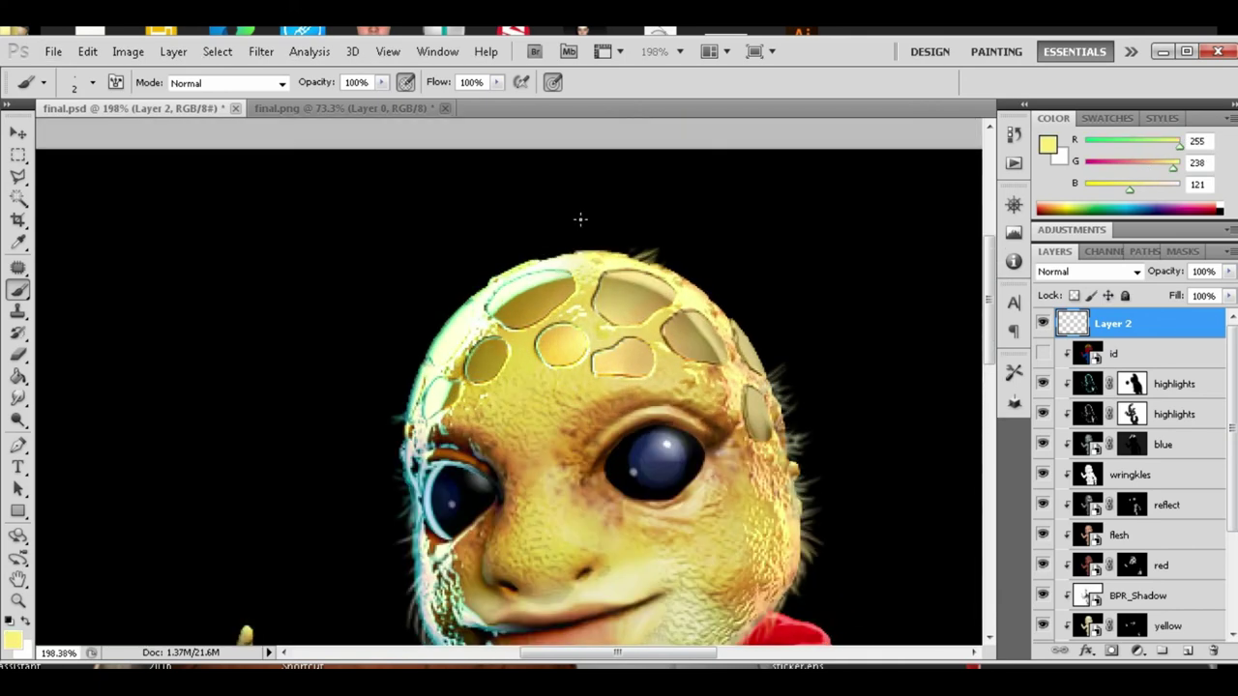
left_click_drag(551, 260, 531, 246)
left_click_drag(711, 319, 745, 308)
Sample teal rim and white highlight colours and paint light strokes along the hand outline.
left_click(404, 396, "alt")
left_click(480, 288, "alt")
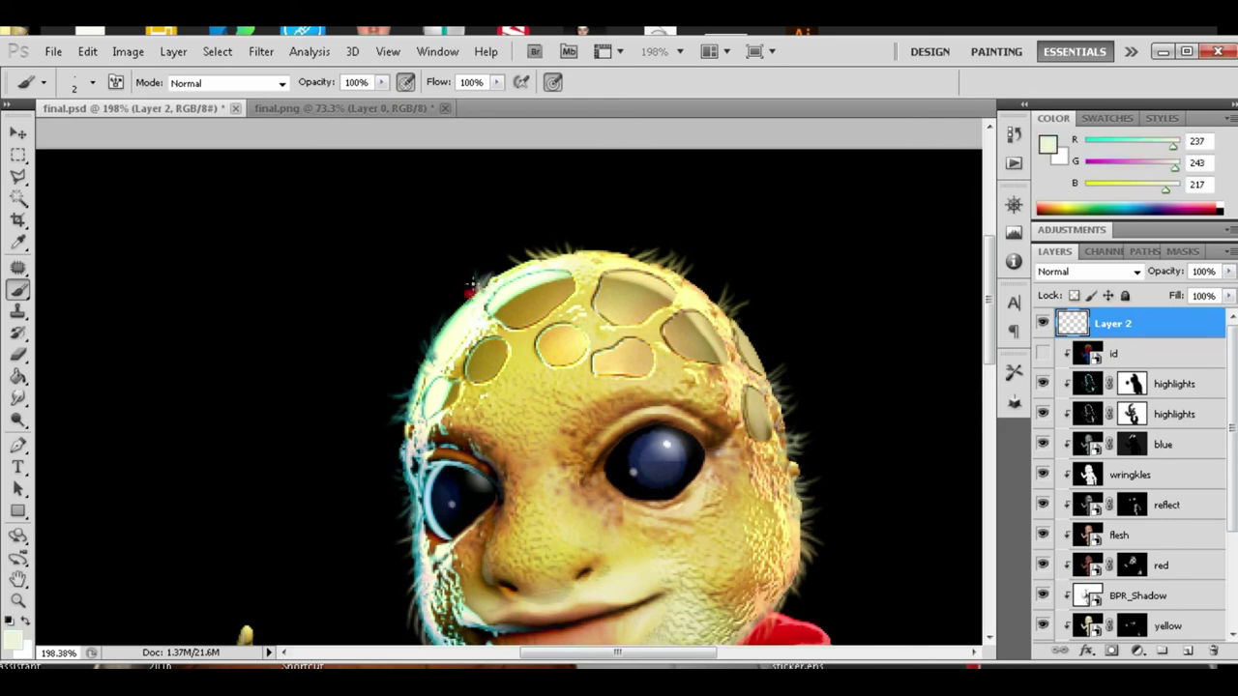
scroll(480, 287, "down", 3, "alt")
scroll(368, 368, "up", 8, "alt")
left_click(344, 389, "alt")
left_click_drag(344, 388, 397, 488)
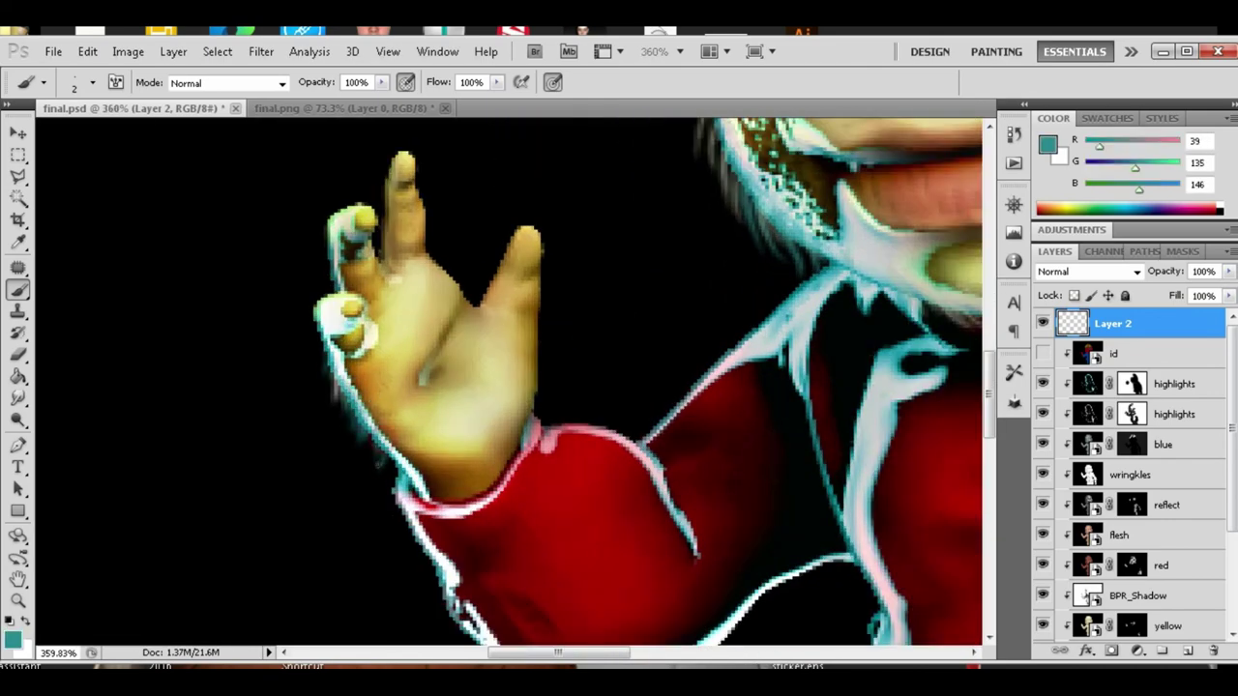
left_click_drag(319, 357, 379, 440)
left_click(333, 368, "alt")
left_click_drag(329, 360, 426, 498)
scroll(579, 478, "down", 5, "alt")
scroll(890, 609, "up", 6, "alt")
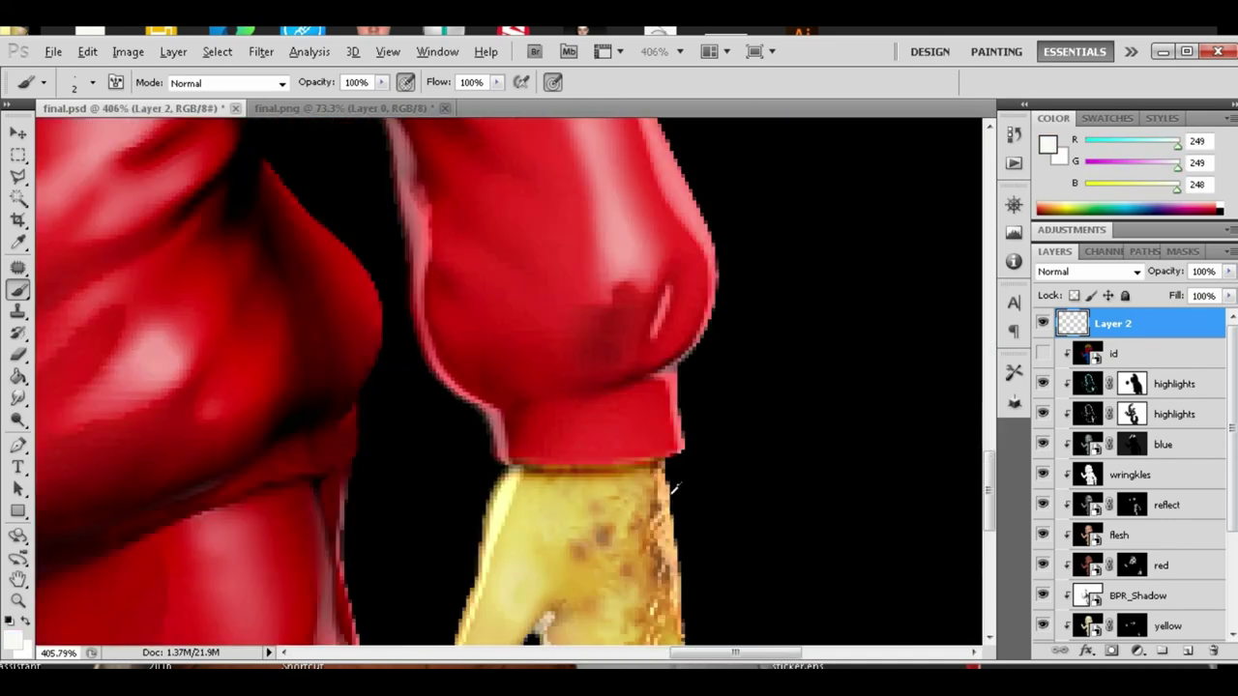
Sample orange and golden skin tones and paint hair strokes along the hand's right edge.
left_click(600, 522, "alt")
left_click_drag(667, 464, 687, 570)
scroll(998, 469, "down", 3)
left_click_drag(677, 358, 697, 469)
left_click_drag(643, 266, 682, 493)
scroll(682, 494, "down", 5, "alt")
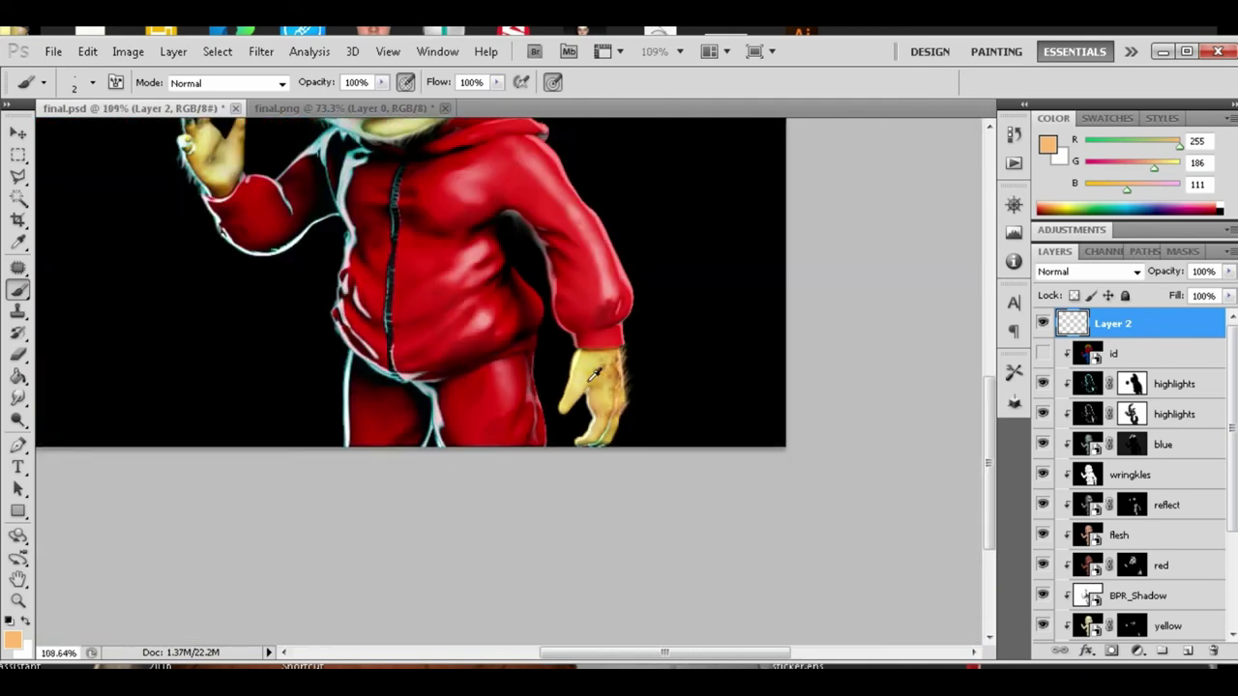
scroll(432, 208, "up", 3, "alt")
left_click(676, 359, "alt")
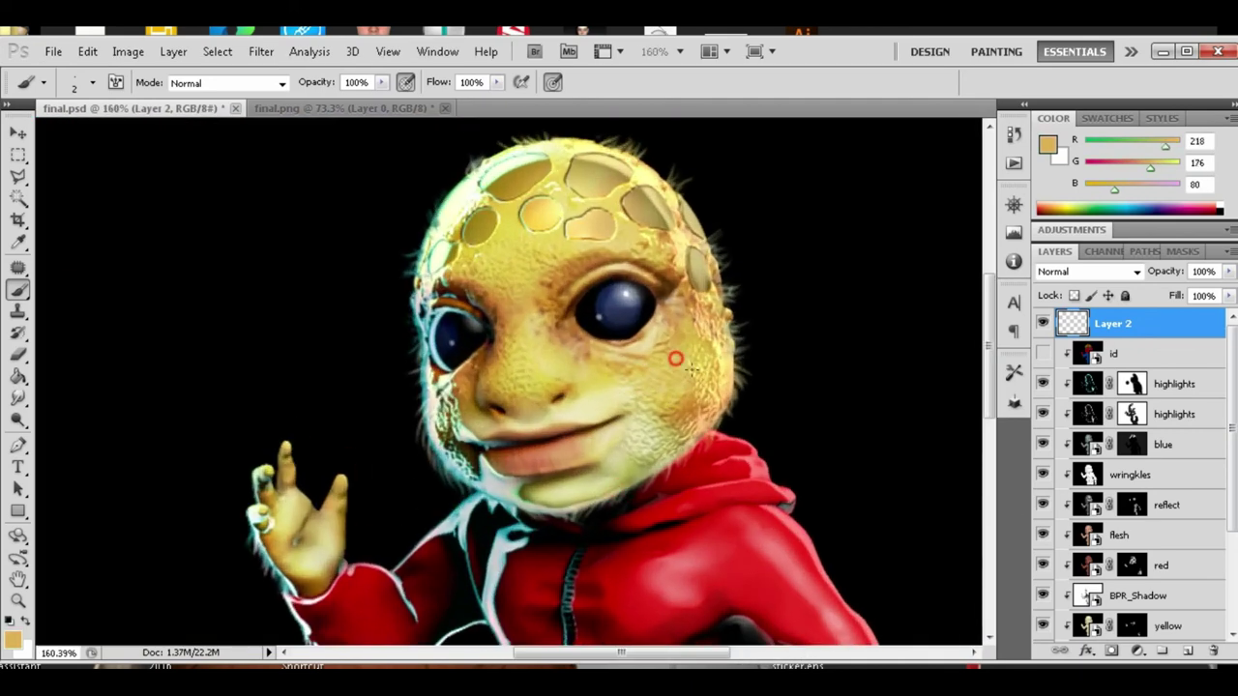
scroll(481, 356, "down", 3, "alt")
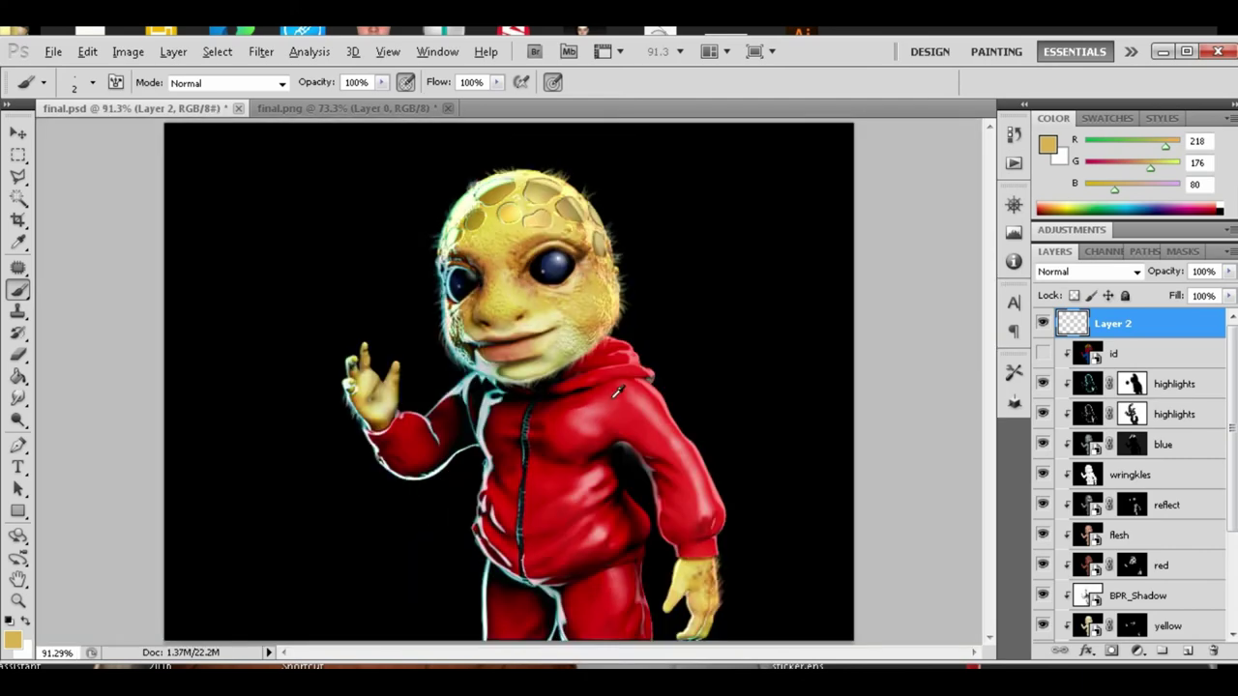
scroll(642, 362, "up", 1, "alt")
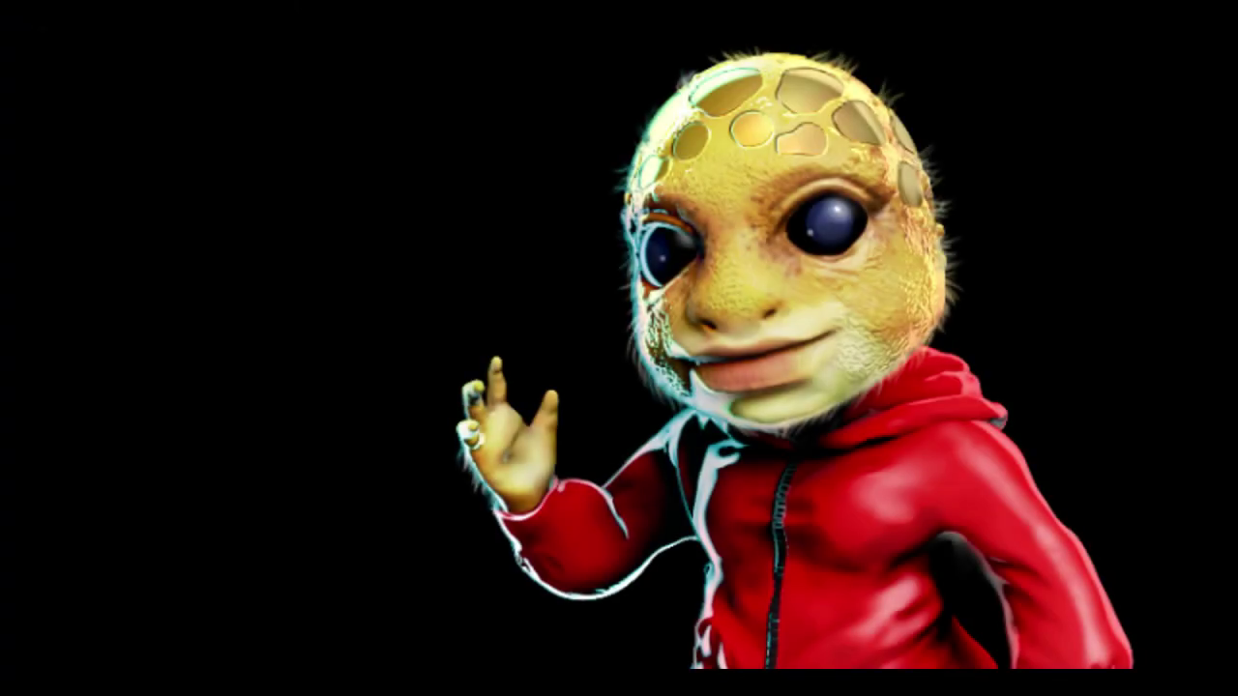